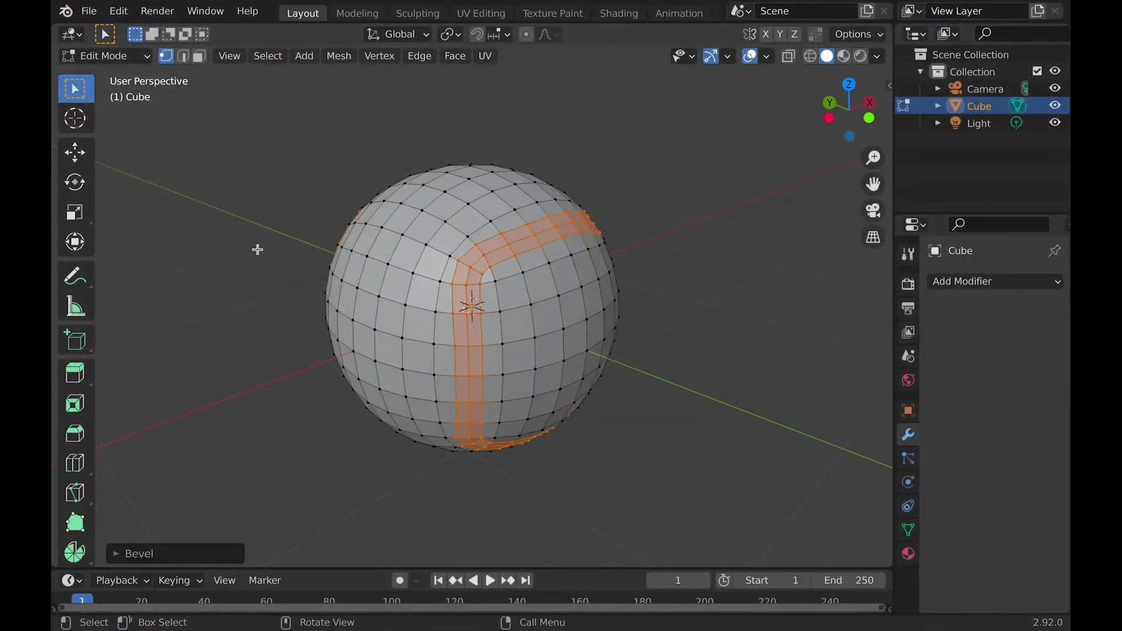
- Bevel the selected vertices of the sphere mesh and inspect the bevels from different angles
middle_click_drag(255, 248, 473, 305)
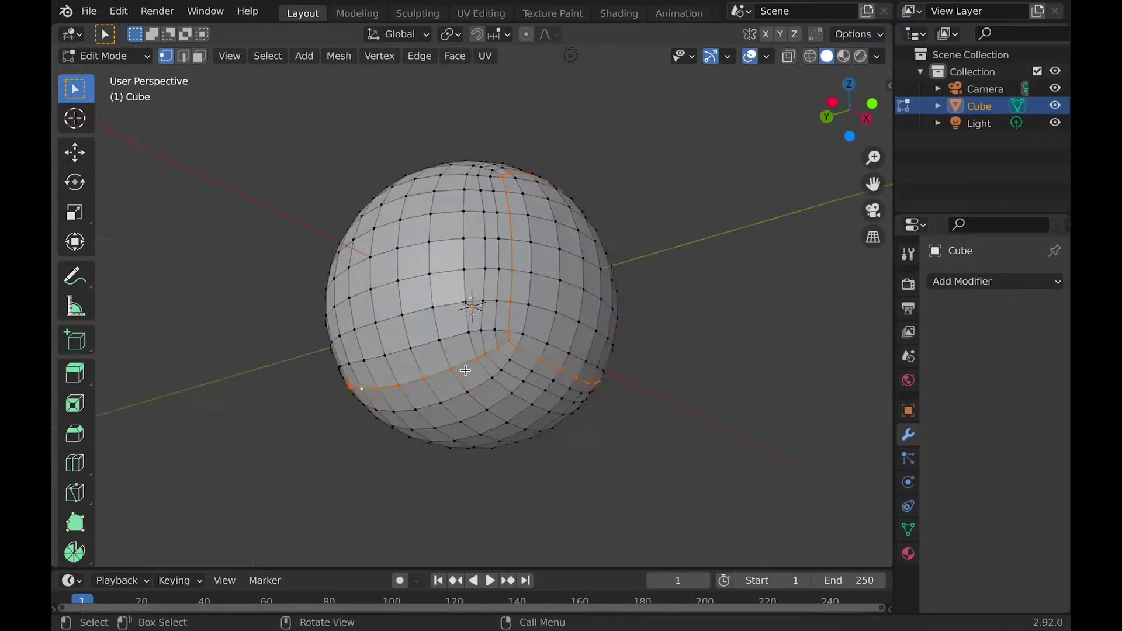
left_click(259, 252)
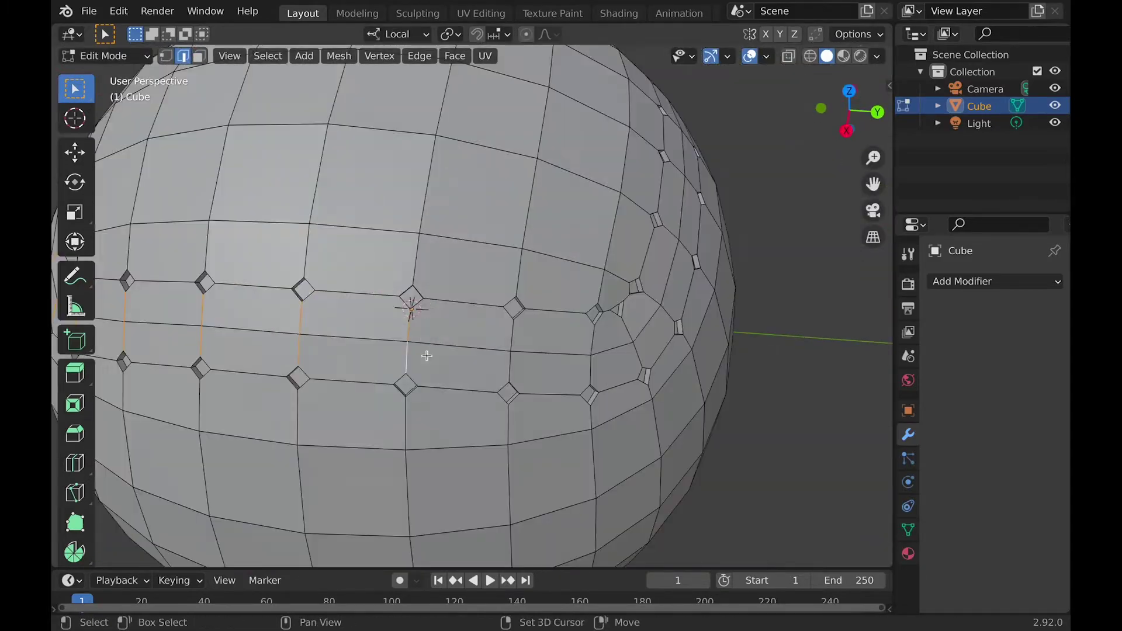
middle_click_drag(426, 356, 425, 217)
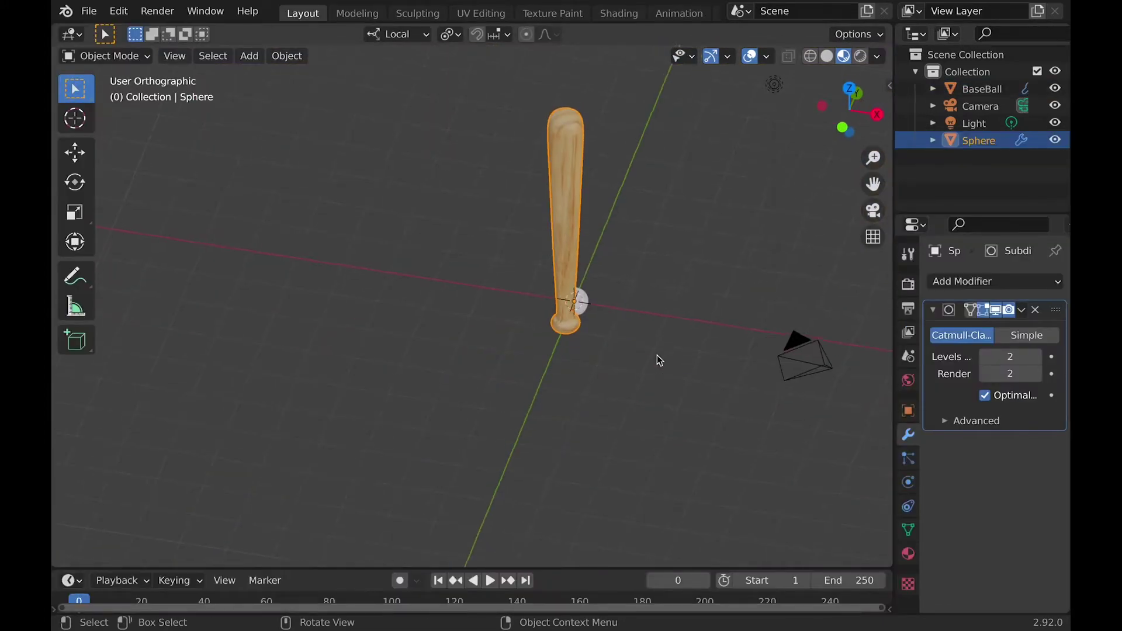
- Line up the view on the bat from top and front orthographic angles
middle_click_drag(657, 355, 657, 353)
middle_click_drag(567, 296, 708, 177)
key("KP_7")
key("KP_1")
key("KP_8")
key("KP_4")
key("KP_4")
key("KP_4")
key("KP_4")
key("KP_4")
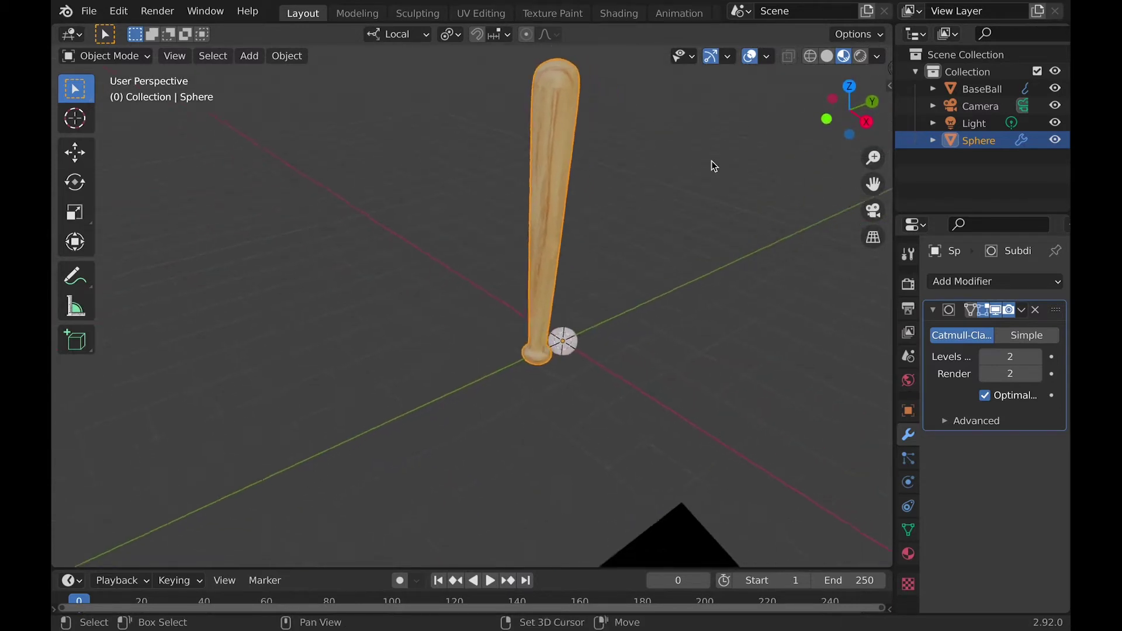
key("r")
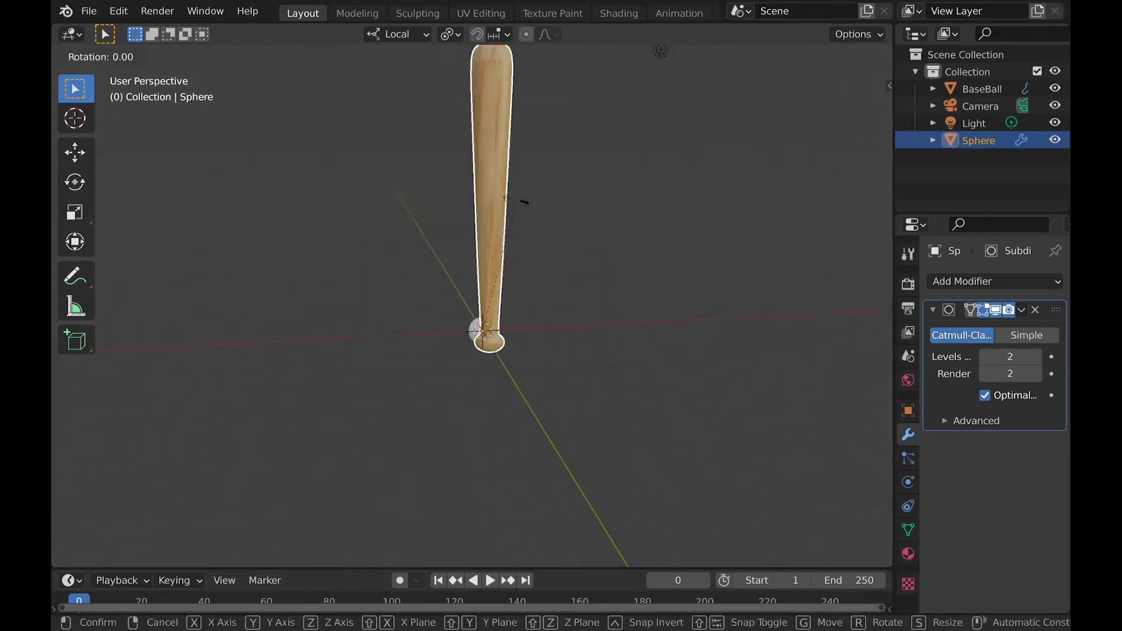
key("y")
key("y")
key("Escape")
- In Edit Mode, rotate the bat mesh about its local Y axis so it stands upright
key("Tab")
key("r")
key("y")
key("y")
left_click(407, 242)
key("r")
key("z")
key("z")
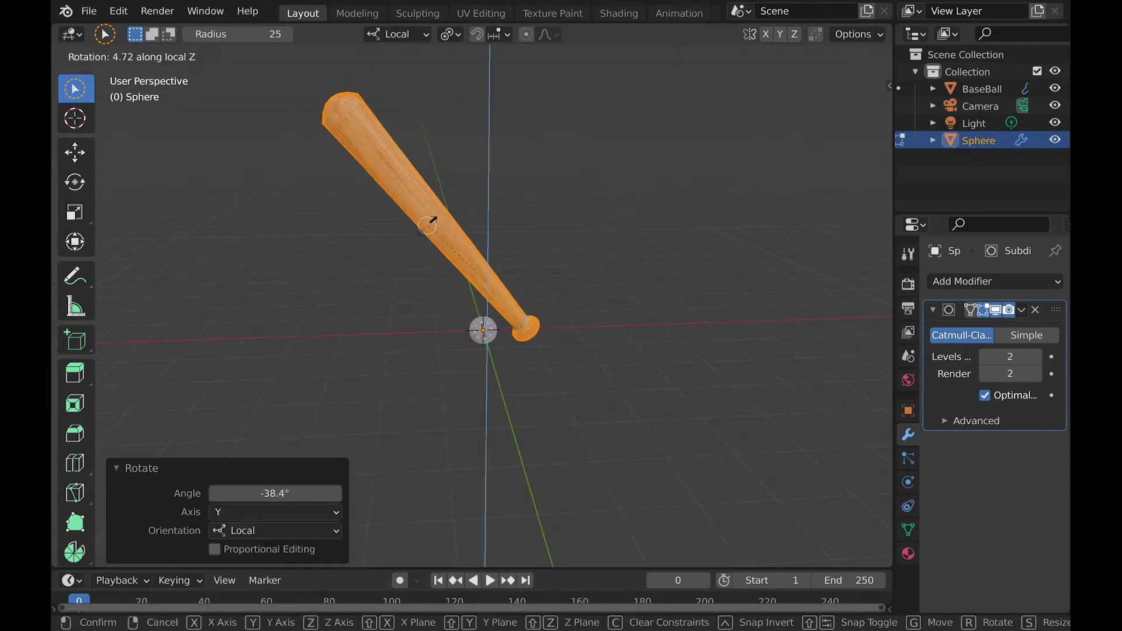
key("Escape")
key("Tab")
- Set the bat's origin to the 3D cursor at its handle end
right_click(336, 291)
left_click(533, 310)
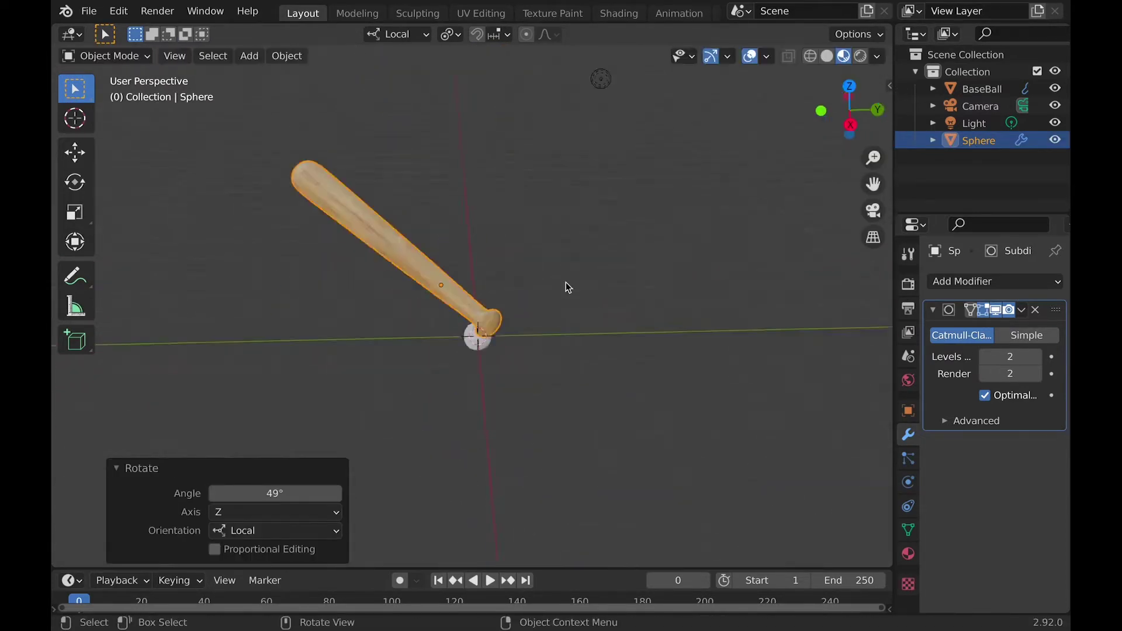
middle_click_drag(568, 287, 346, 240)
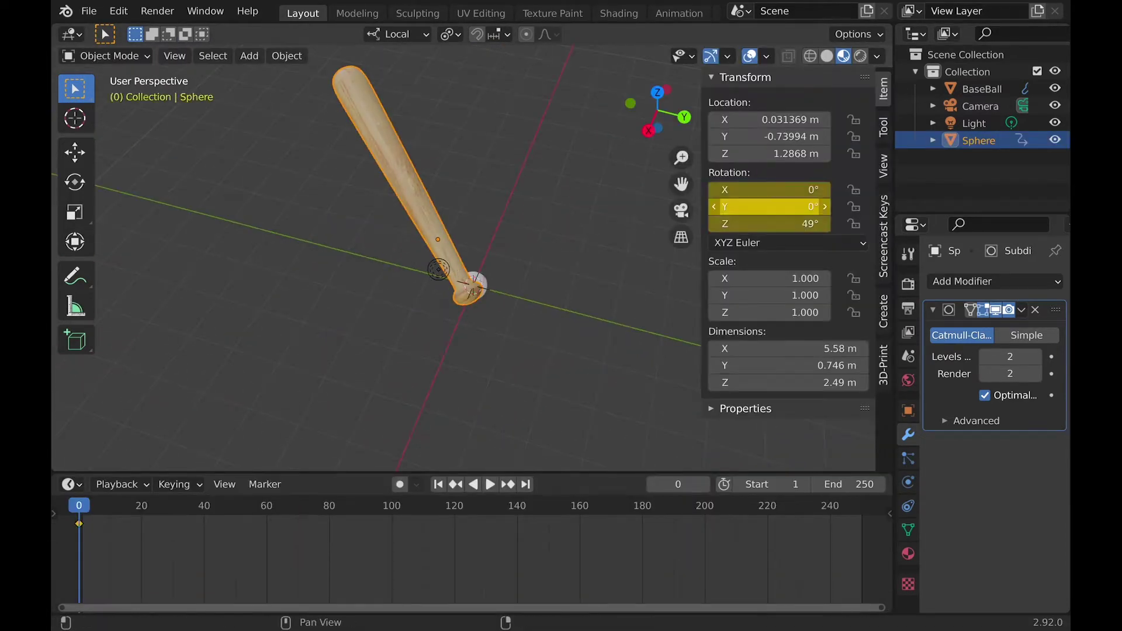
- At frame 20, rotate the bat about Z to its swing pose (Y -9.6°, Z -50.6°)
left_click(141, 506)
key("r")
key("z")
key("z")
left_click(496, 271)
middle_click_drag(496, 271, 380, 233)
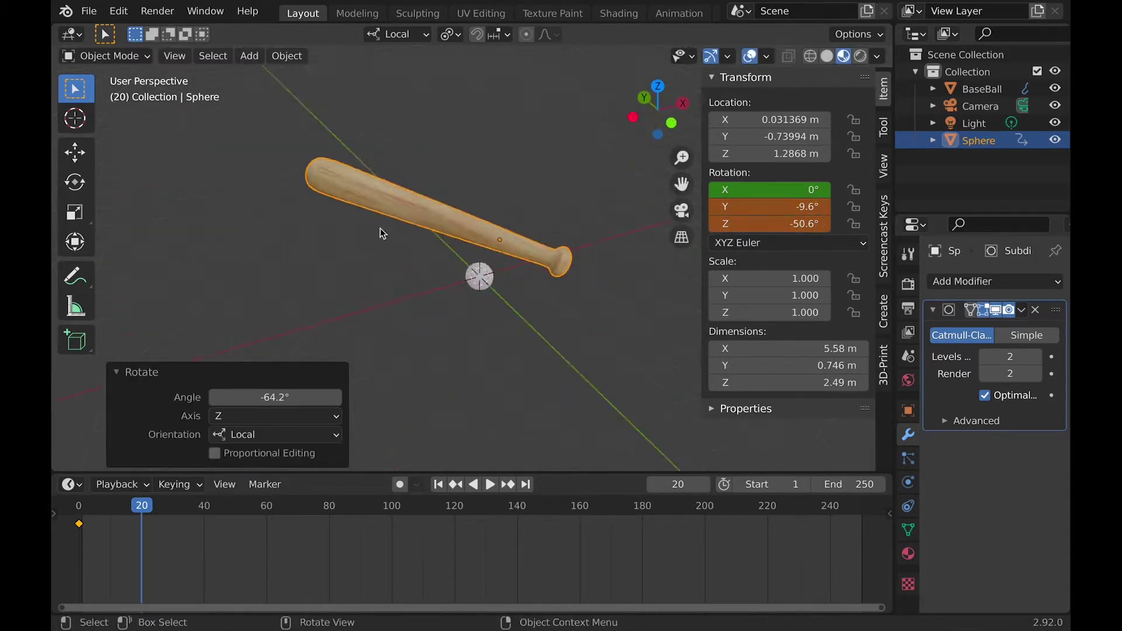
- Insert a rotation keyframe for the bat's swing pose at frame 20
left_click(201, 506)
right_click(100, 520)
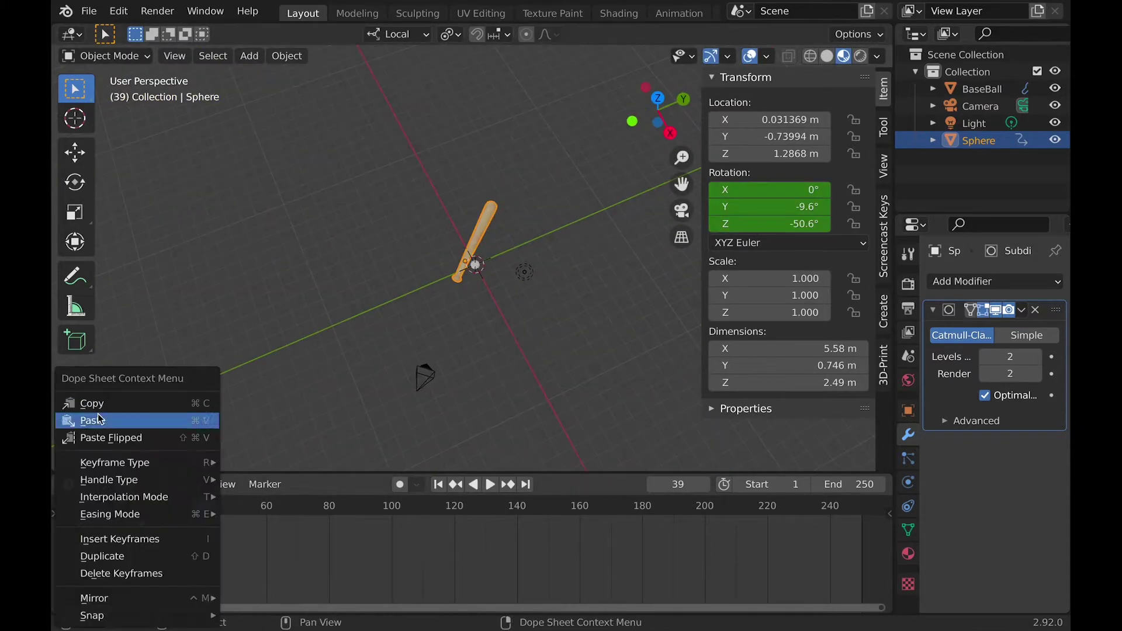
right_click(140, 520)
mouse_move(145, 487)
left_click(248, 501)
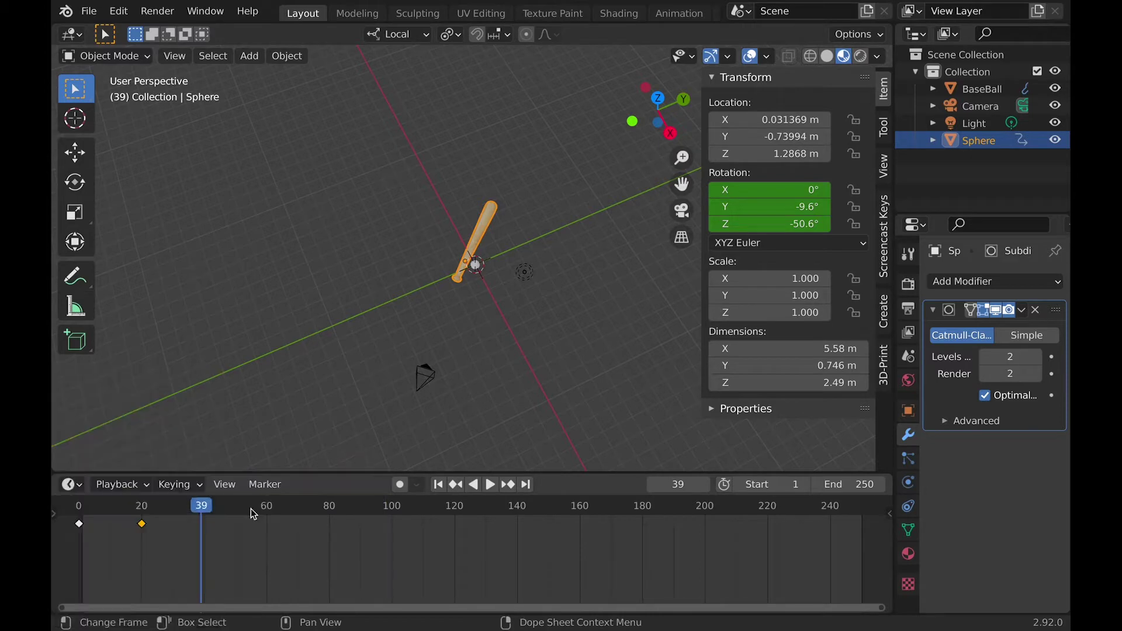
- Drag the swing keyframe to frame 8 and play back to check the quicker swing
left_click_drag(204, 503, 79, 505)
left_click_drag(141, 524, 95, 527)
key("space")
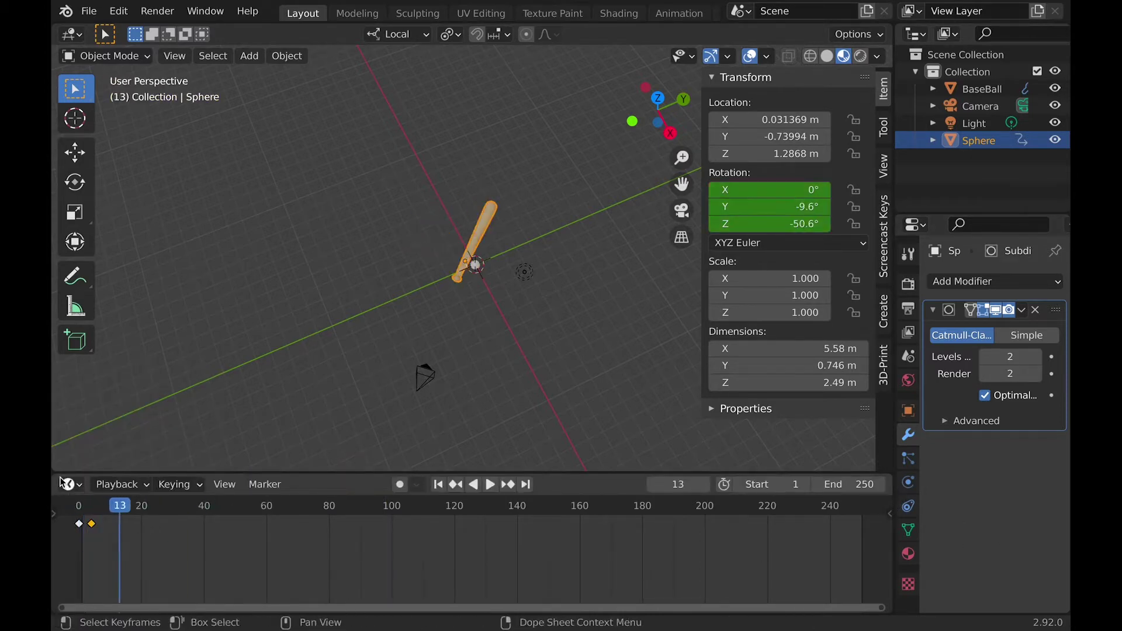
left_click_drag(93, 526, 79, 505)
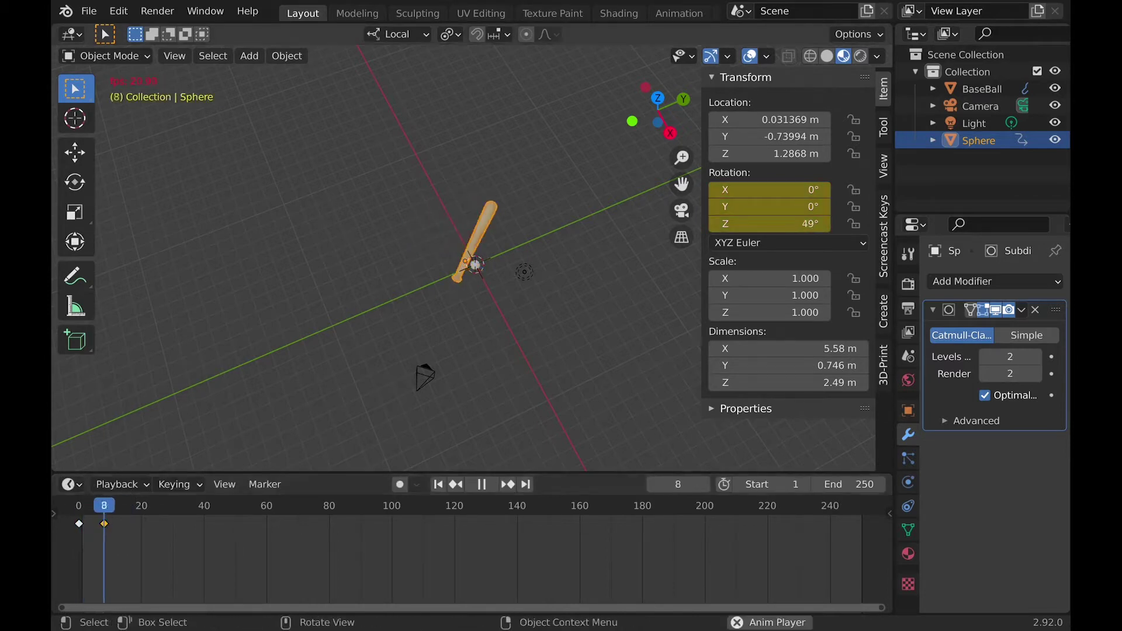
key("space")
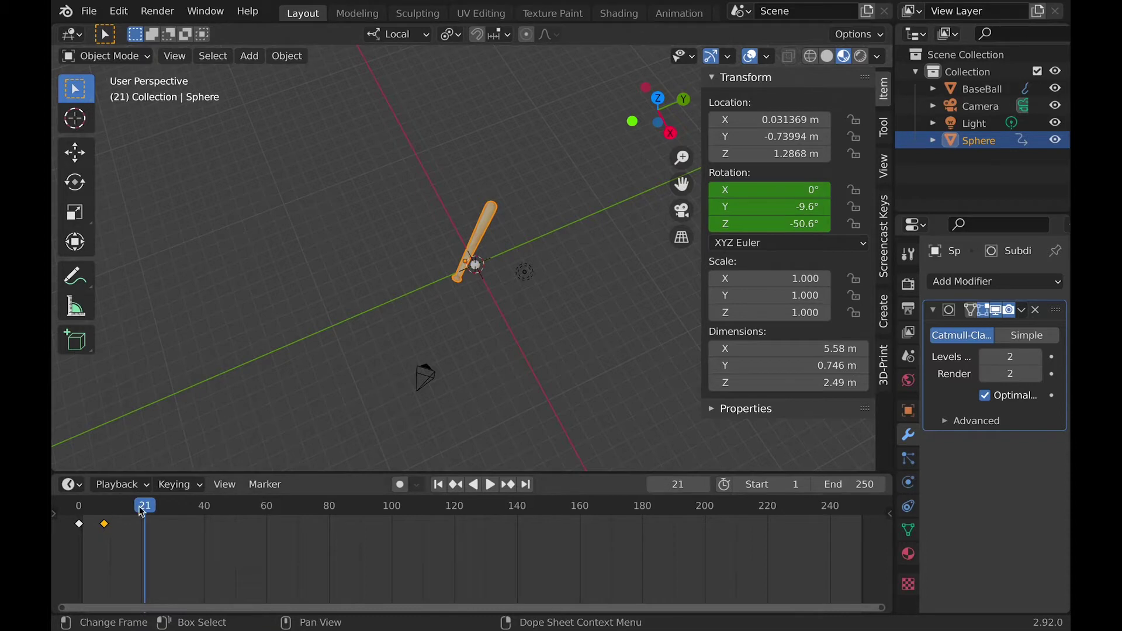
mouse_move(84, 502)
left_mouse_down()
mouse_move(110, 494)
mouse_move(98, 494)
left_mouse_up()
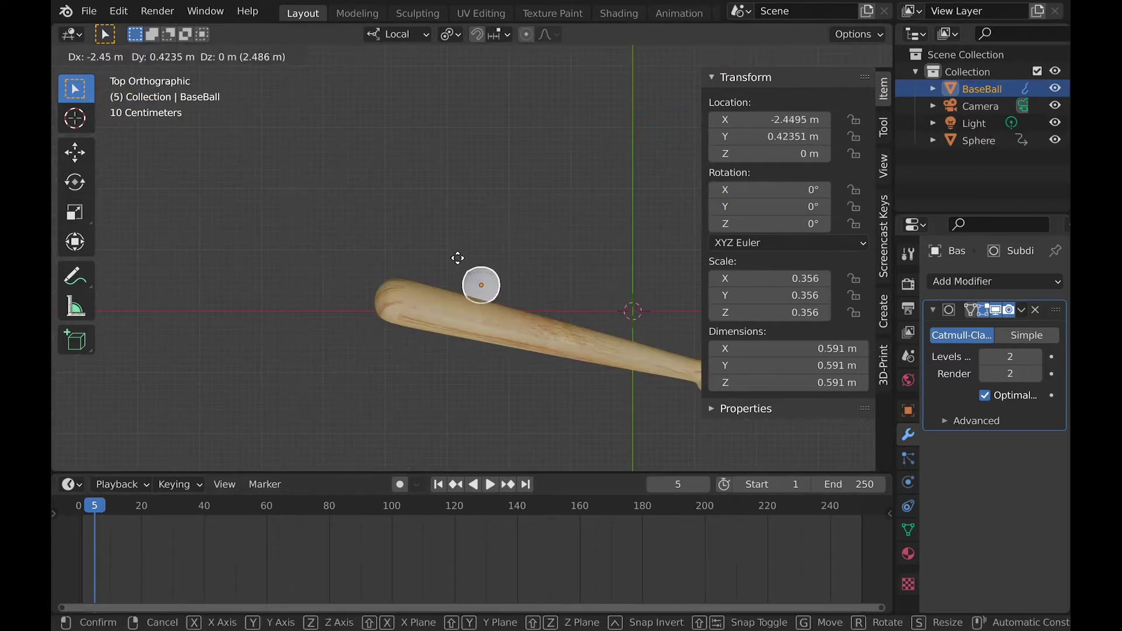
- Raise the baseball along Z to roughly bat height
left_click(457, 258)
middle_click_drag(458, 257, 458, 258)
key("g")
key("z")
key("z")
left_click(444, 110)
middle_click_drag(444, 110, 446, 128)
key("g")
key("z")
key("z")
left_click(446, 119)
key("KP_7")
- Place the baseball beside the bat and fine-tune its height
key("g")
left_click(458, 218)
middle_click_drag(458, 218, 457, 202)
key("g")
key("z")
key("z")
left_click(458, 211)
key("g")
key("z")
key("z")
left_click(457, 204)
scroll(457, 202, "down", 4)
scroll(457, 203, "up", 2)
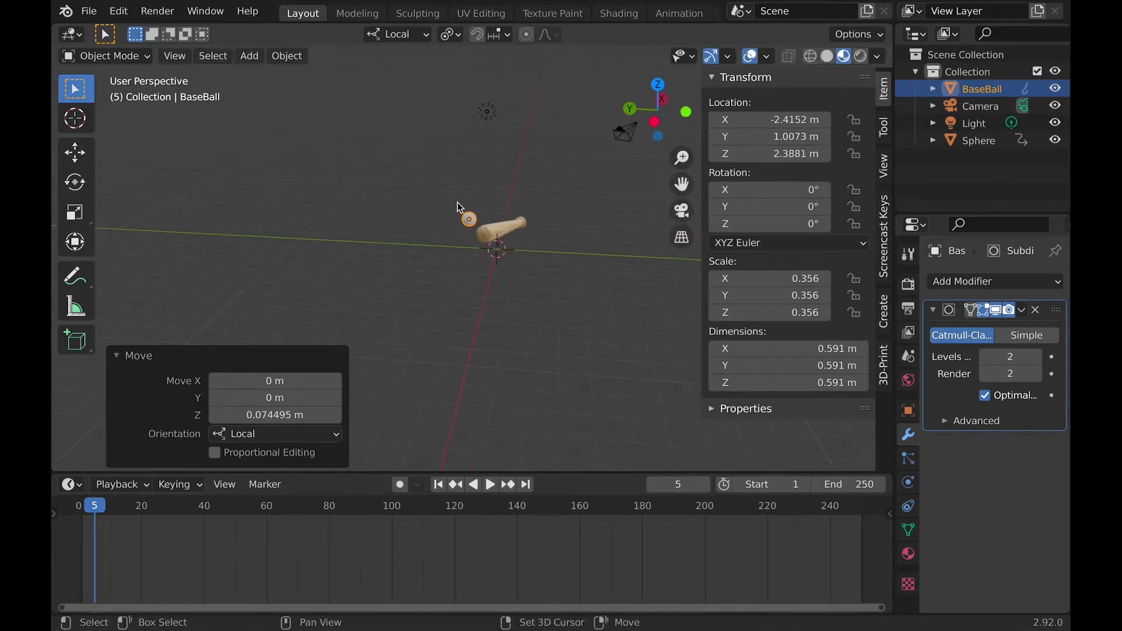
- Duplicate the ball, raise the copy and move it 14.183 m along Y
key("shift+d")
key("z")
key("z")
left_click(336, 92)
key("g")
key("y")
key("y")
left_click(135, 90)
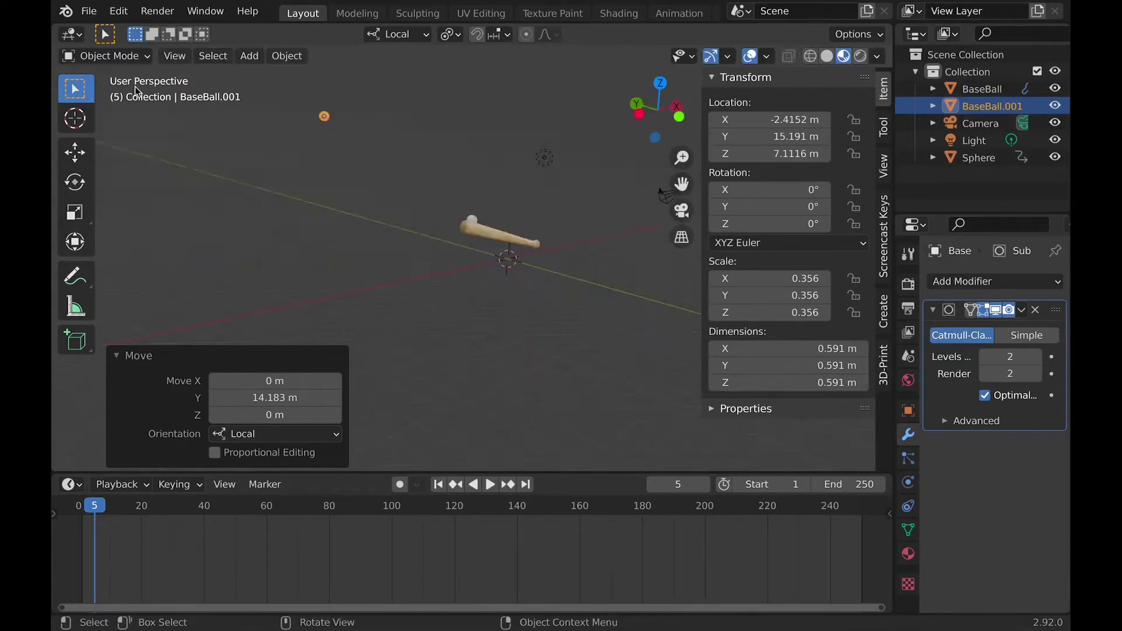
- Check the shot through the camera and raise BaseBall.001 higher along Z
key("KP_0")
key("shift+grave")
key("w")
key("a")
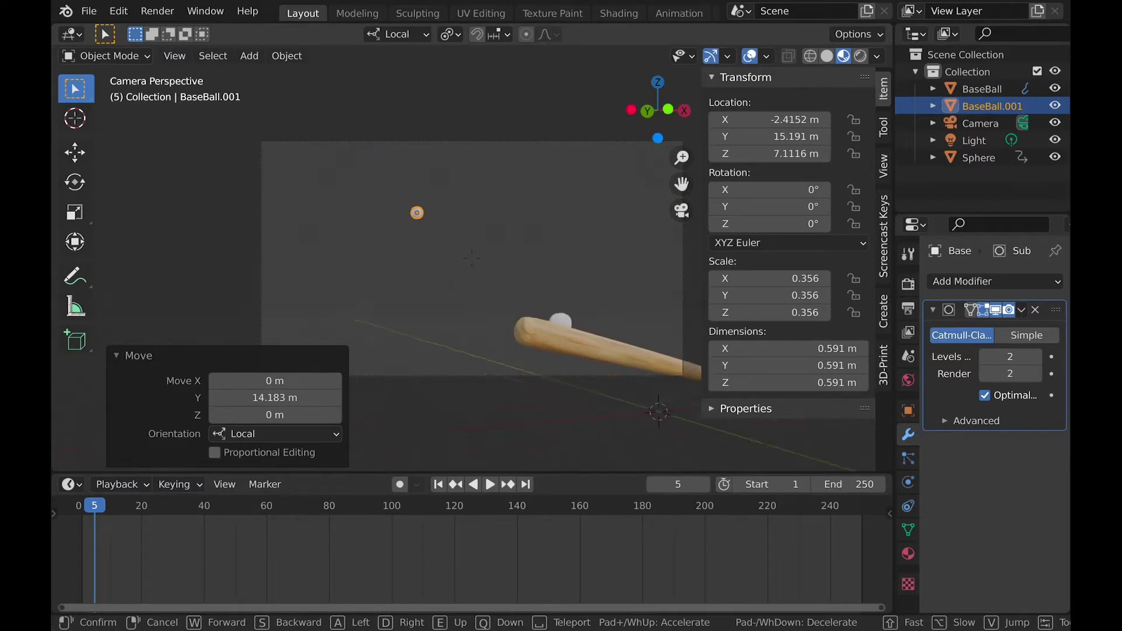
left_click(473, 263)
key("g")
key("z")
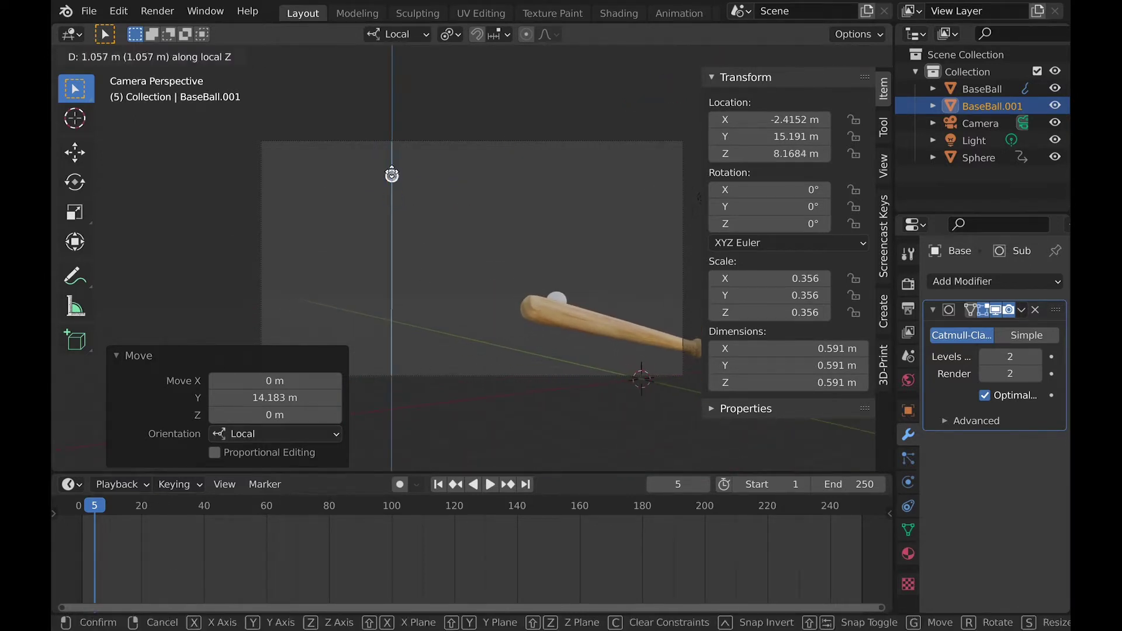
left_click(389, 125)
key("KP_0")
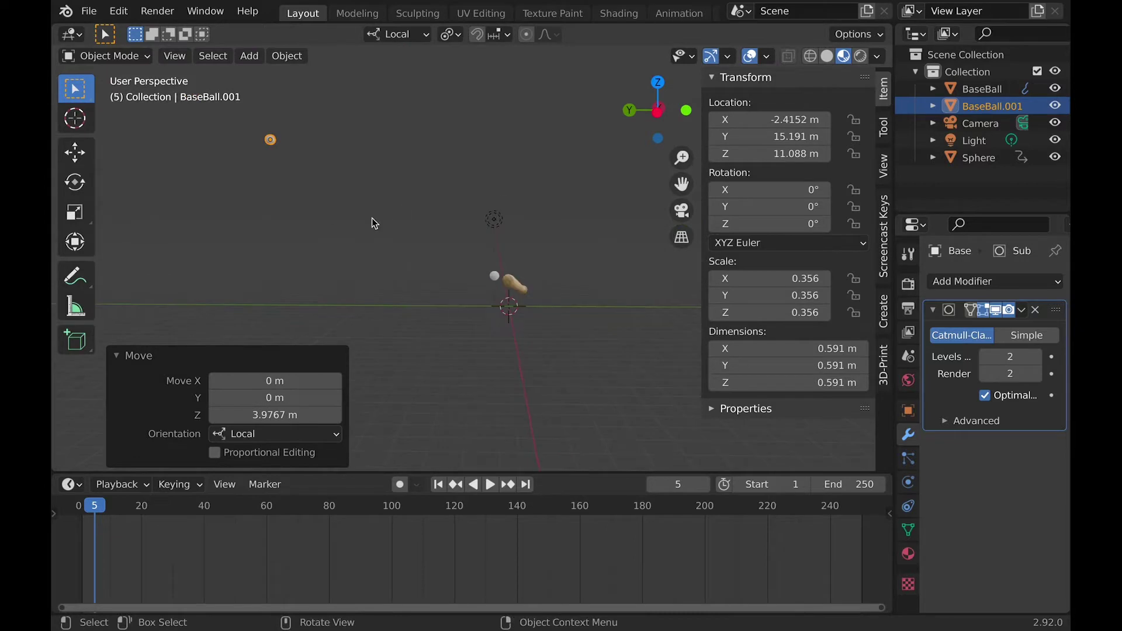
- Keyframe BaseBall.001's location at frame 0, then go back to frame 5
key("Left")
key("Left")
key("Left")
key("Left")
key("Left")
key("i")
middle_click_drag(671, 175, 669, 476)
key("Right")
key("Right")
key("Right")
key("Right")
key("Right")
left_click(503, 239)
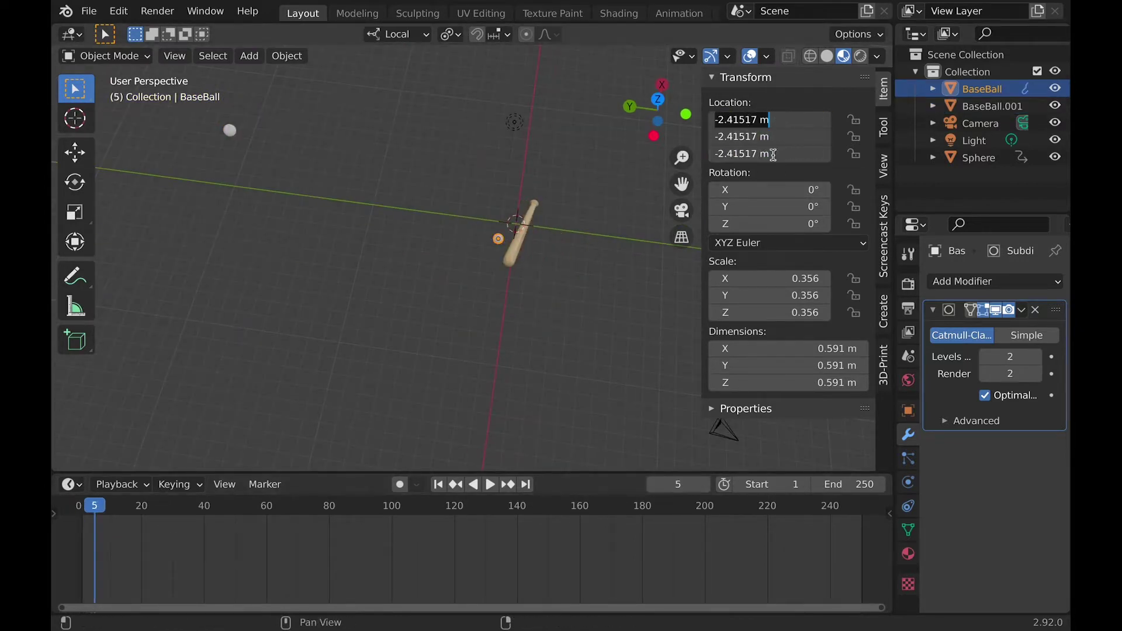
- Copy the original ball's location values into BaseBall.001's Location fields
right_click(458, 270)
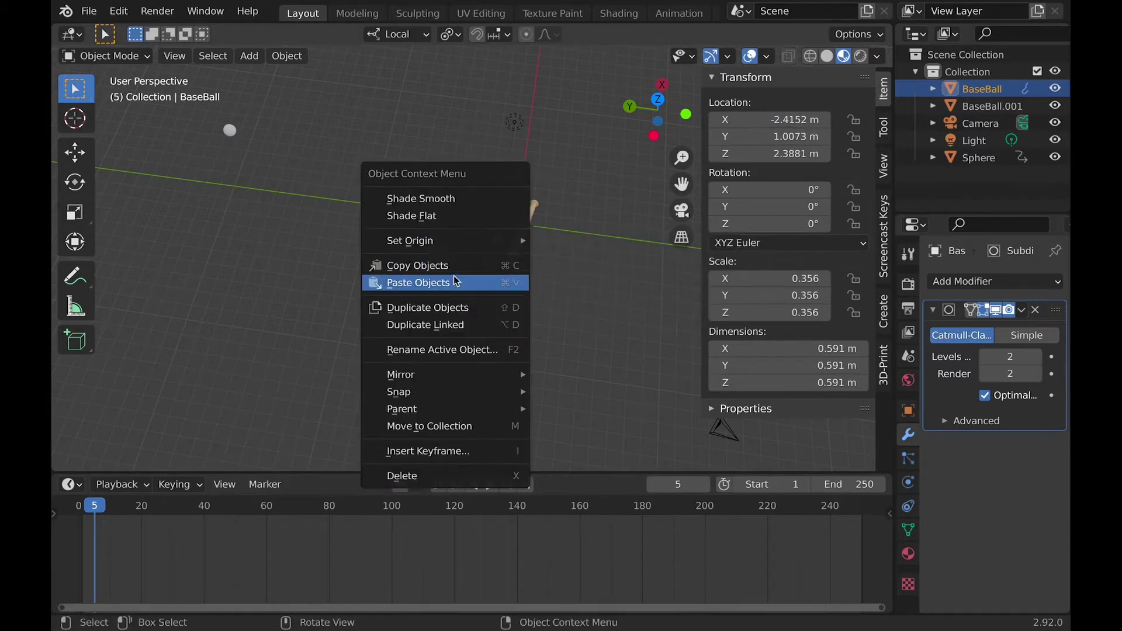
right_click(774, 146)
key("Escape")
key("ctrl+z")
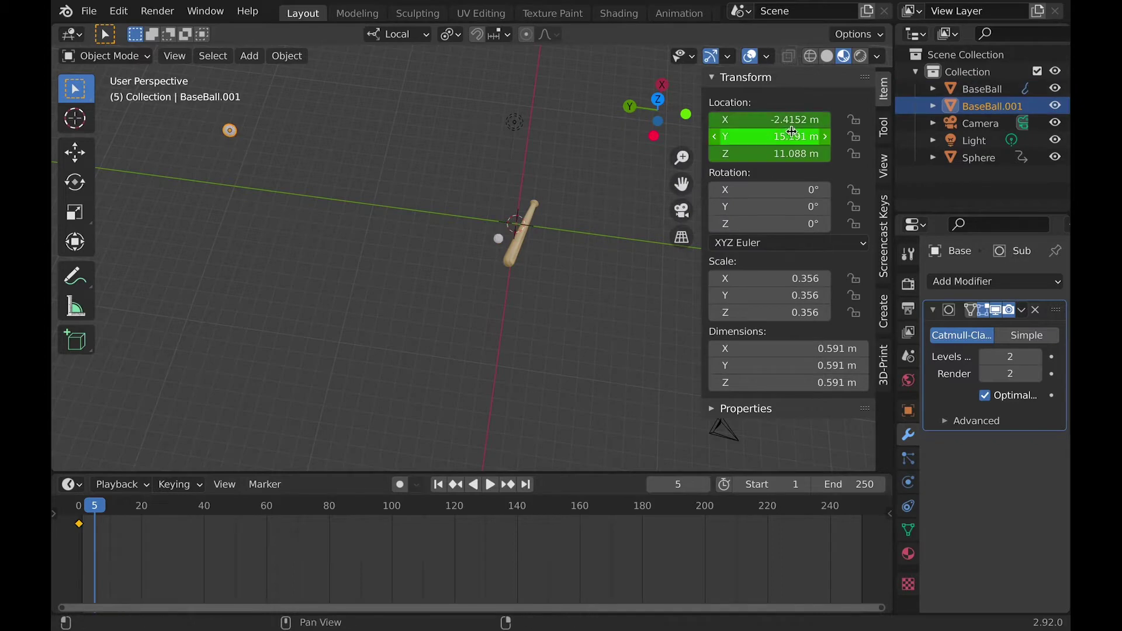
left_click(498, 239)
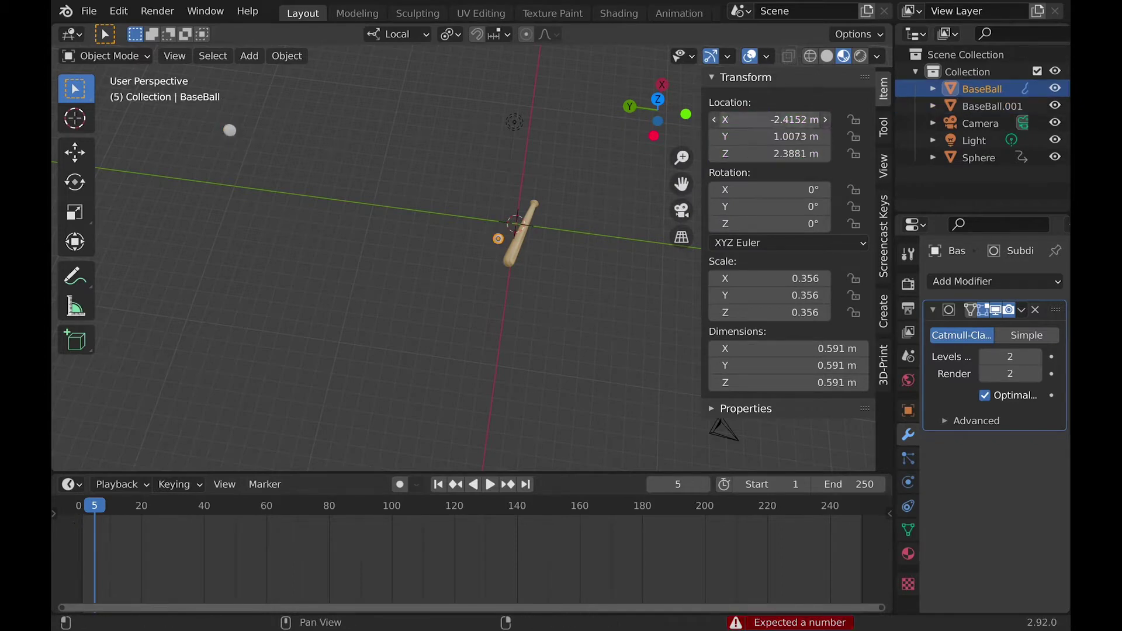
left_click(223, 126)
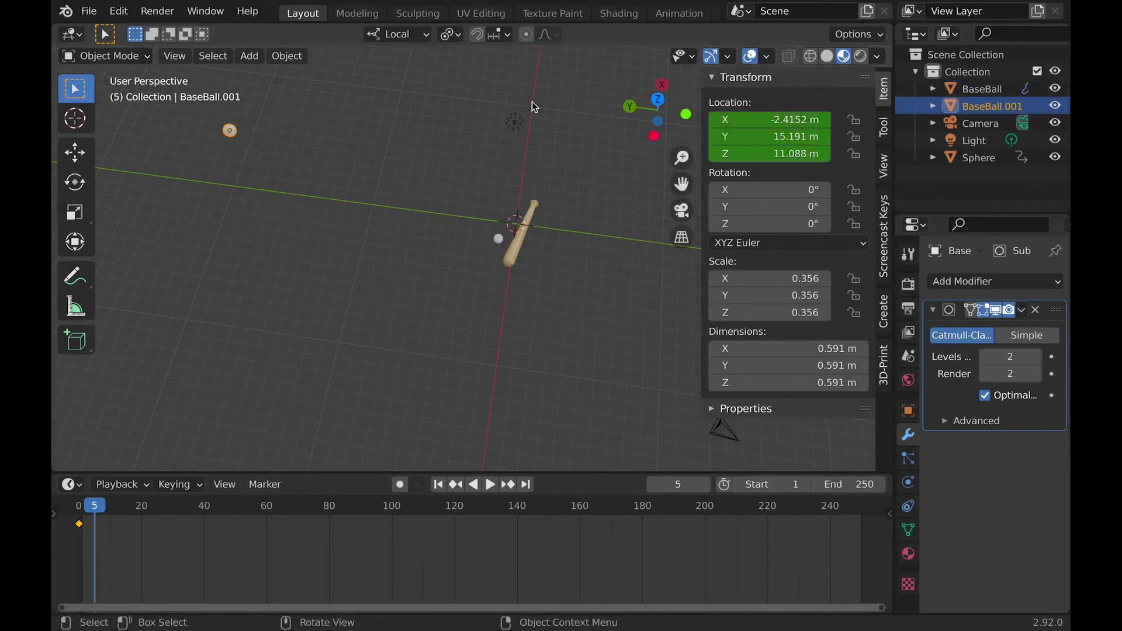
left_click(507, 245)
left_click(229, 130)
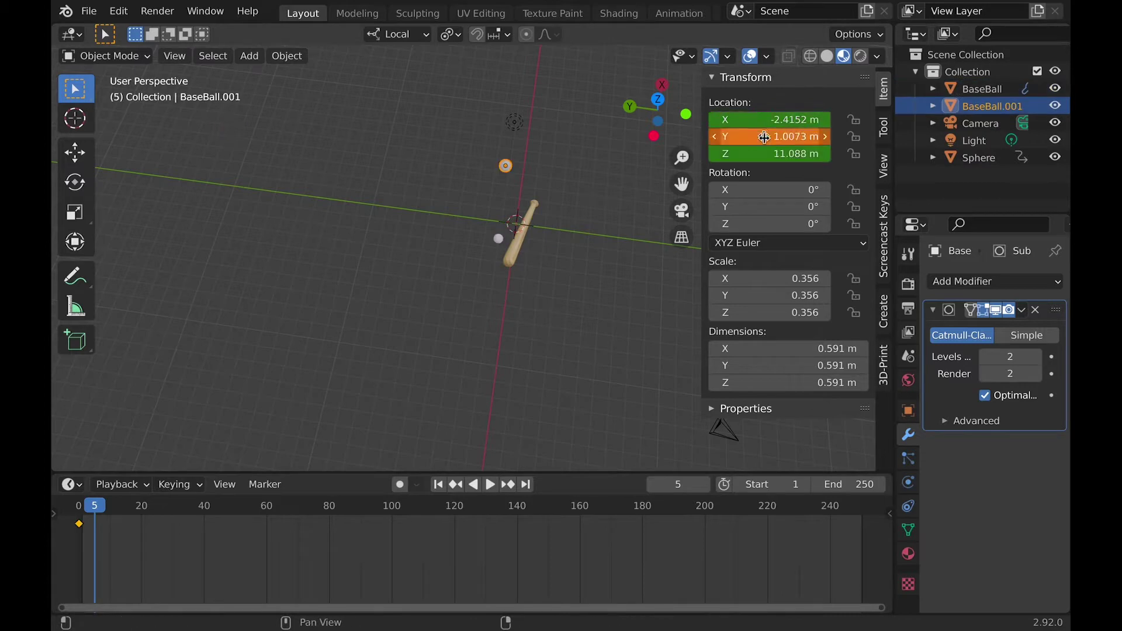
left_click(498, 238)
key("Escape")
key("ctrl+z")
- Keyframe BaseBall.001's location at frame 5 (Y 1.0073, Z 2.3881) and hide the sidebar
key("i")
key("m")
key("Escape")
key("n")
middle_click_drag(584, 292, 419, 296)
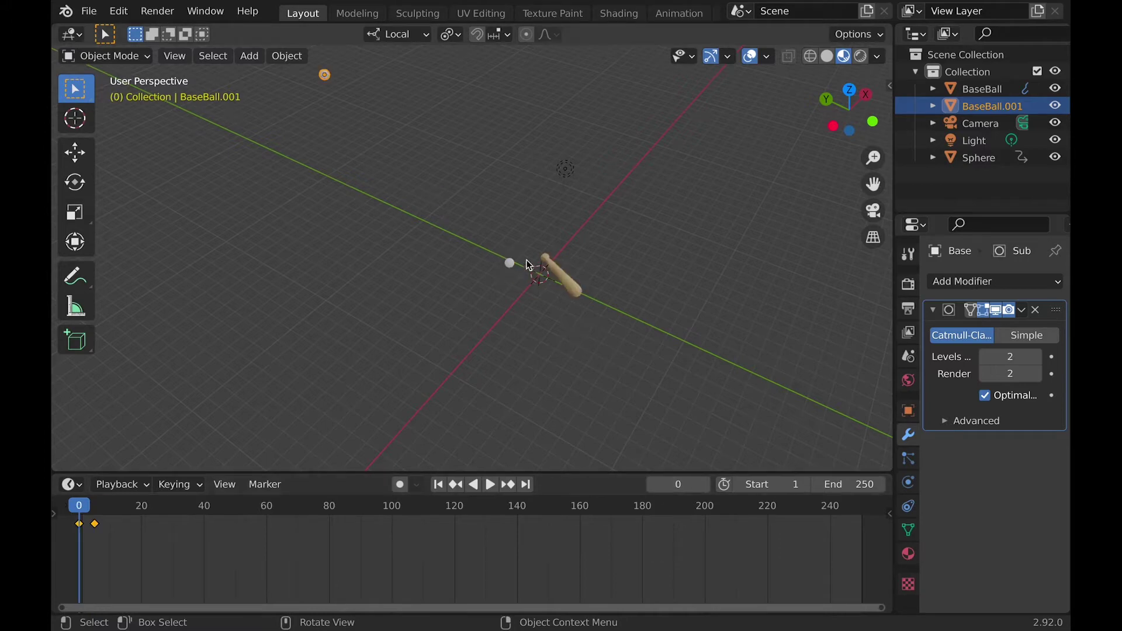
- Delete the original BaseBall object
left_click(510, 264)
key("x")
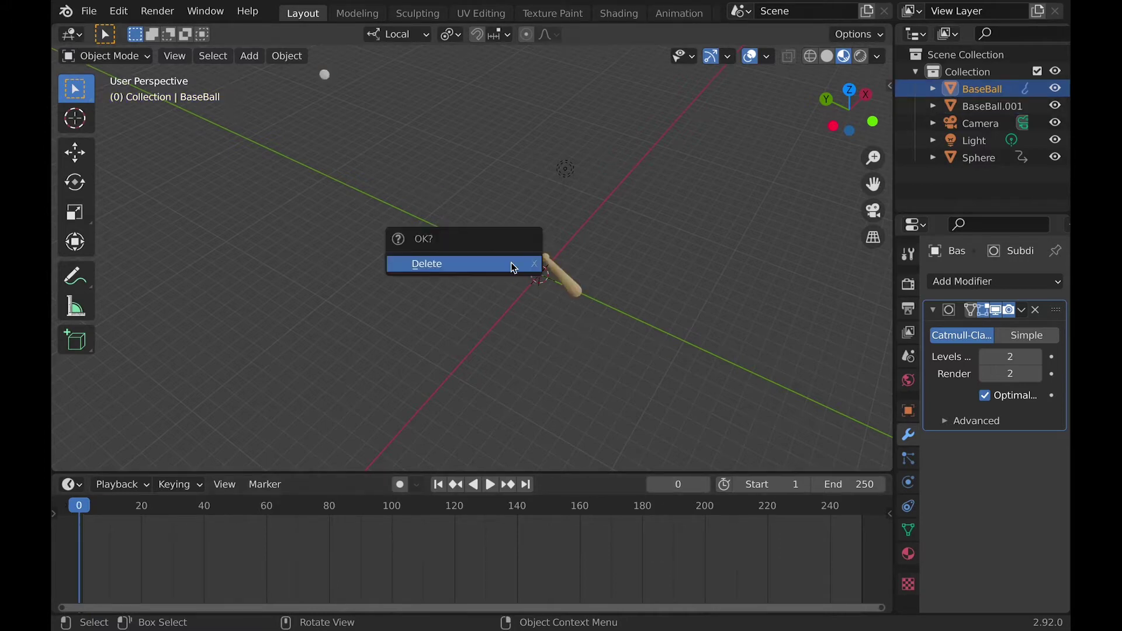
left_click(512, 264)
- Play the animation to watch BaseBall.001 fly toward the swinging bat, then reset to frame 0
key("space")
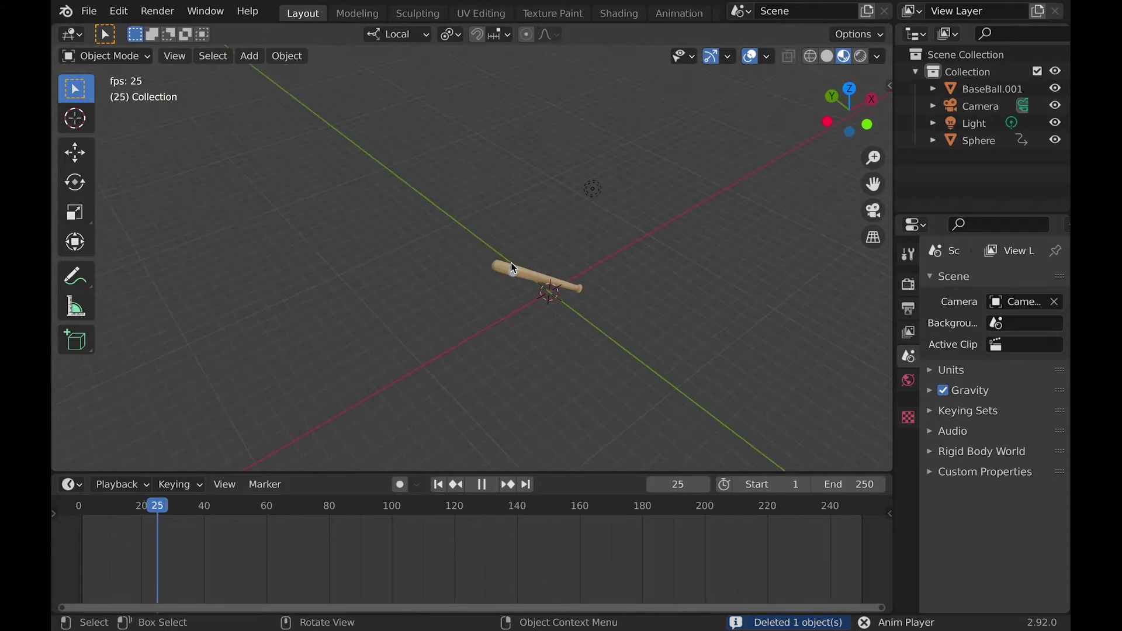
key("Escape")
middle_click_drag(511, 262, 426, 263)
key("space")
key("space")
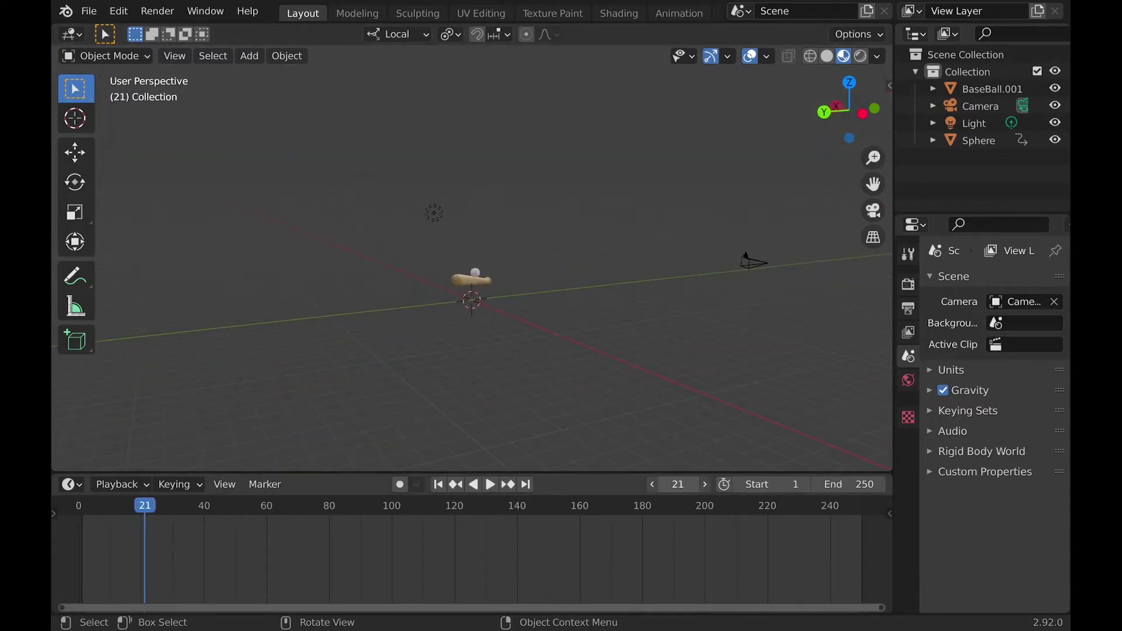
key("Escape")
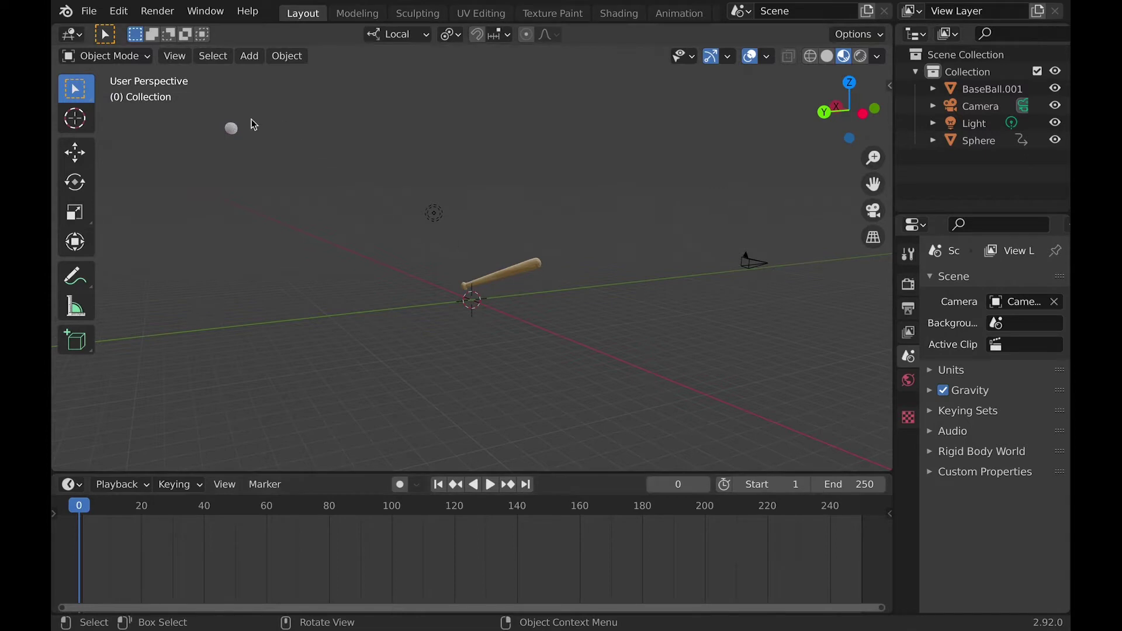
- Give BaseBall.001 a Rigid Body in Physics properties and test it with playback
left_click(229, 130)
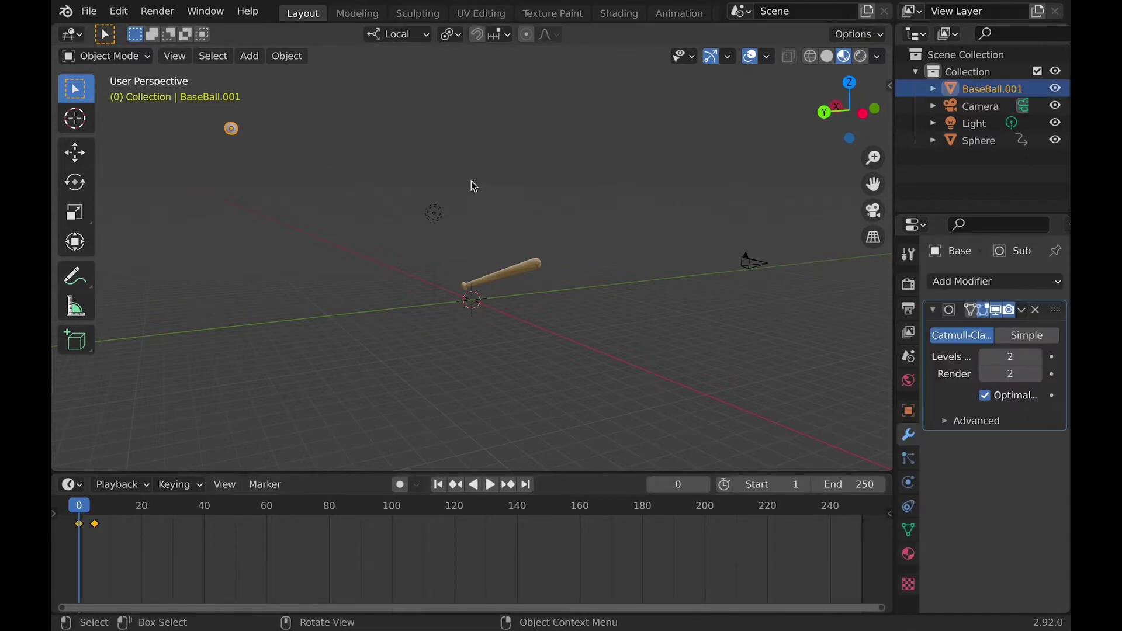
left_click(907, 459)
left_click(908, 482)
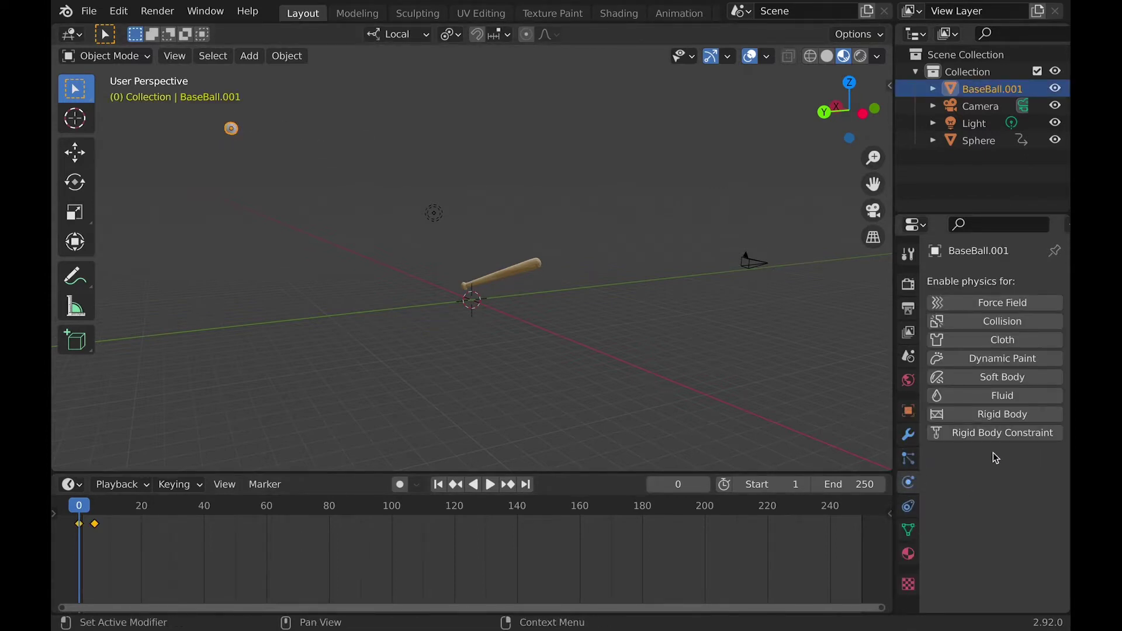
left_click(977, 414)
scroll(1029, 520, "down", 5)
scroll(1026, 526, "up", 1)
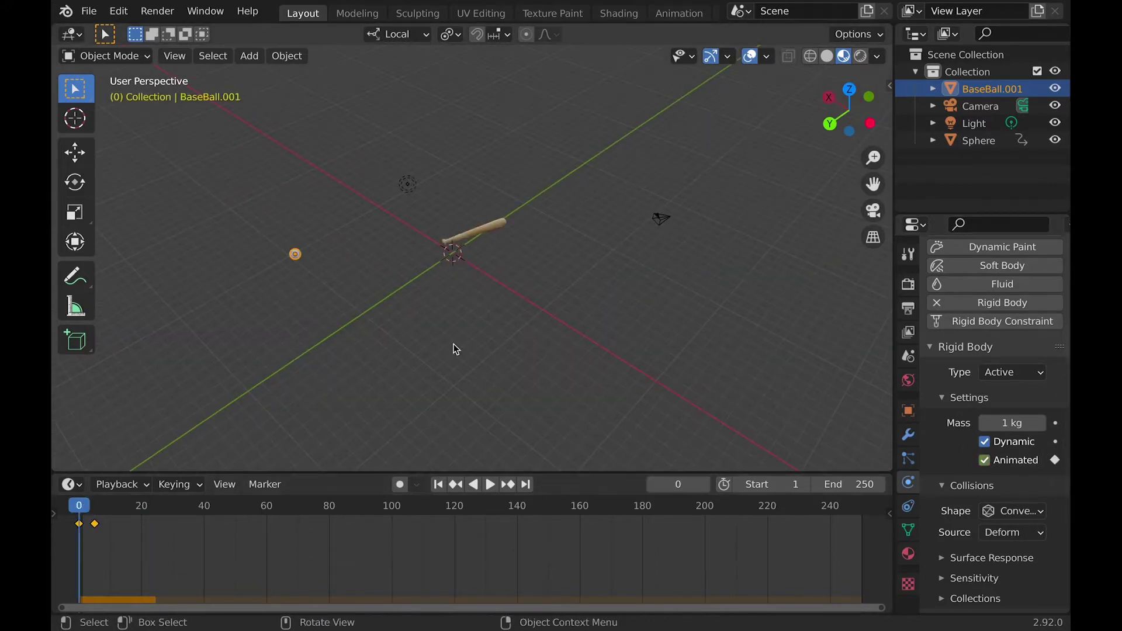
key("space")
key("space")
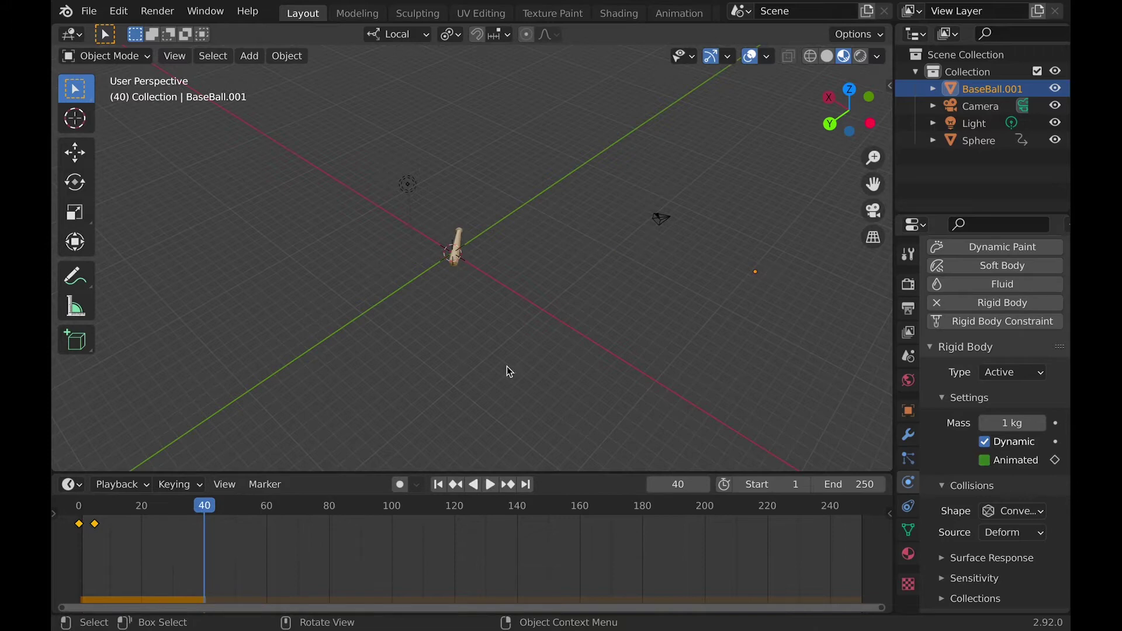
key("Down")
key("Down")
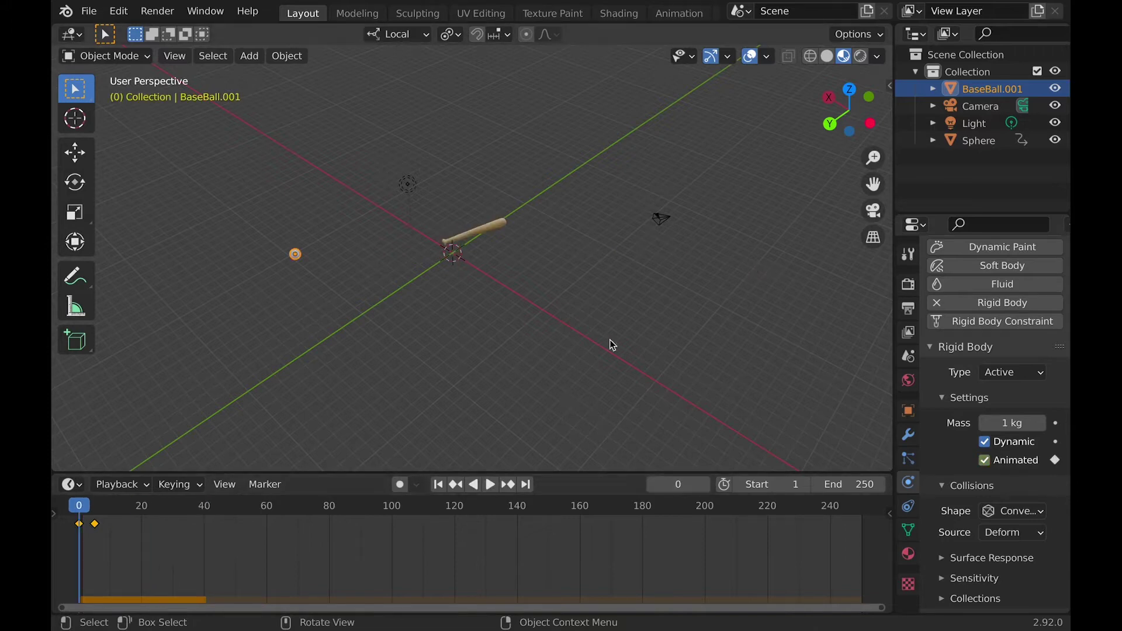
- Add a Rigid Body to the bat Sphere as well
left_click(496, 238)
left_click(978, 140, "ctrl")
left_click(997, 416)
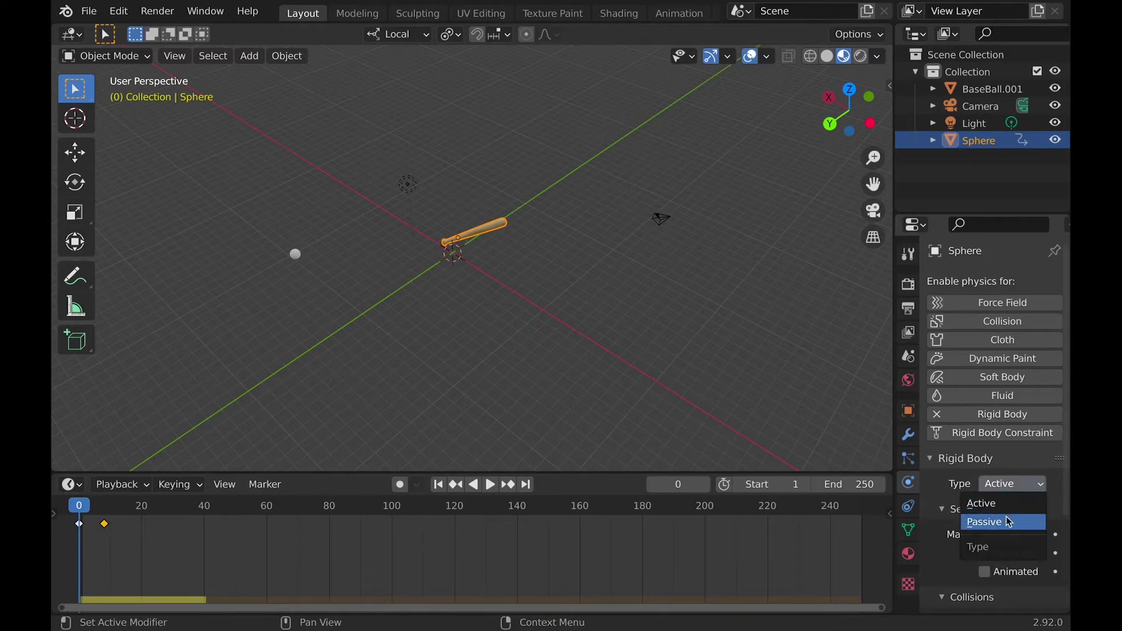
- Make the bat a Passive, Animated rigid body with a Mesh collision shape
left_click(1009, 521)
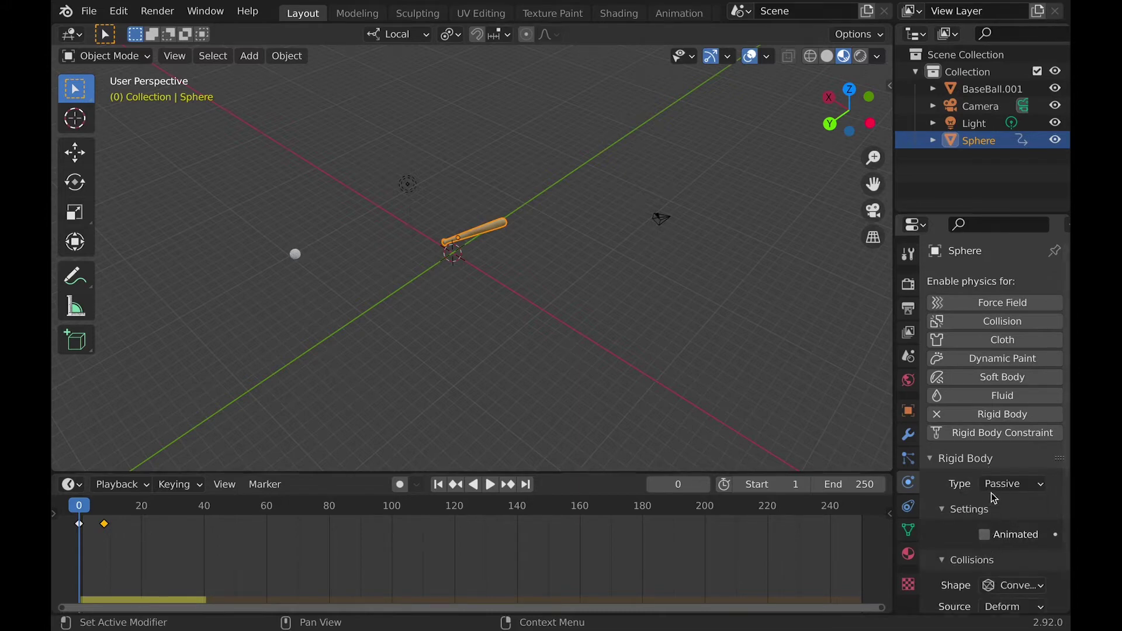
left_click(991, 537)
scroll(993, 540, "down", 3)
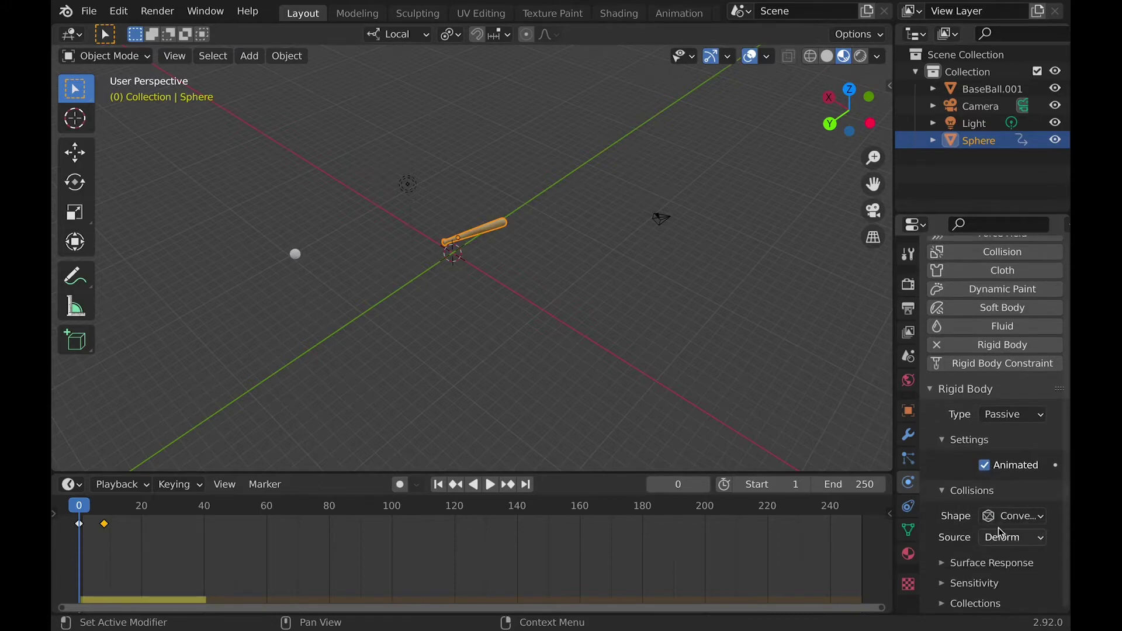
left_click(1011, 516)
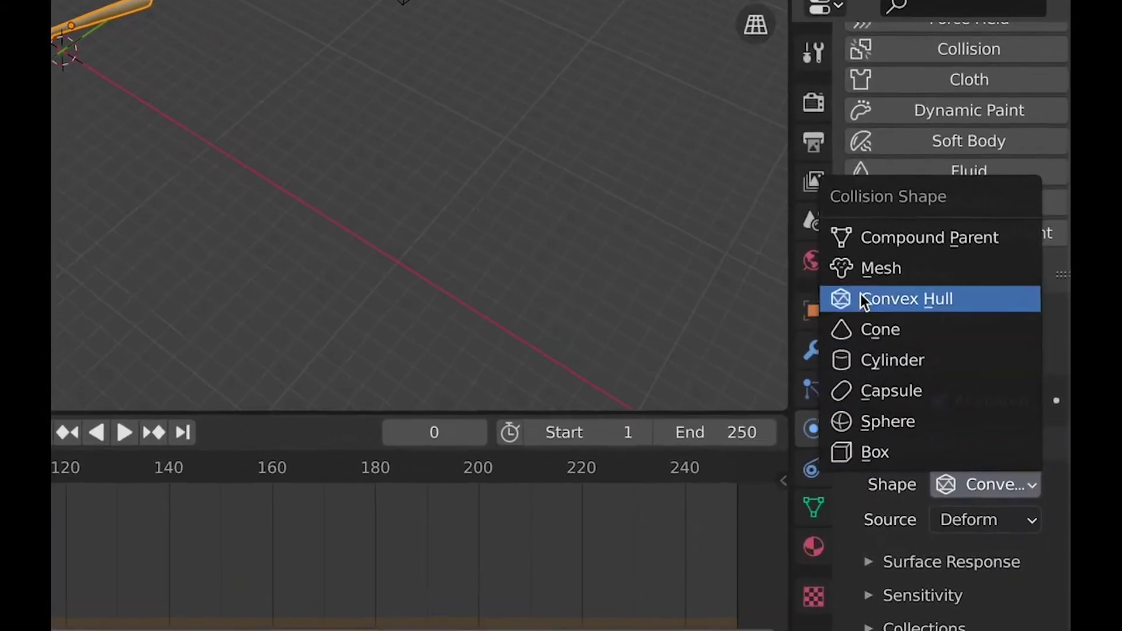
left_click(864, 274)
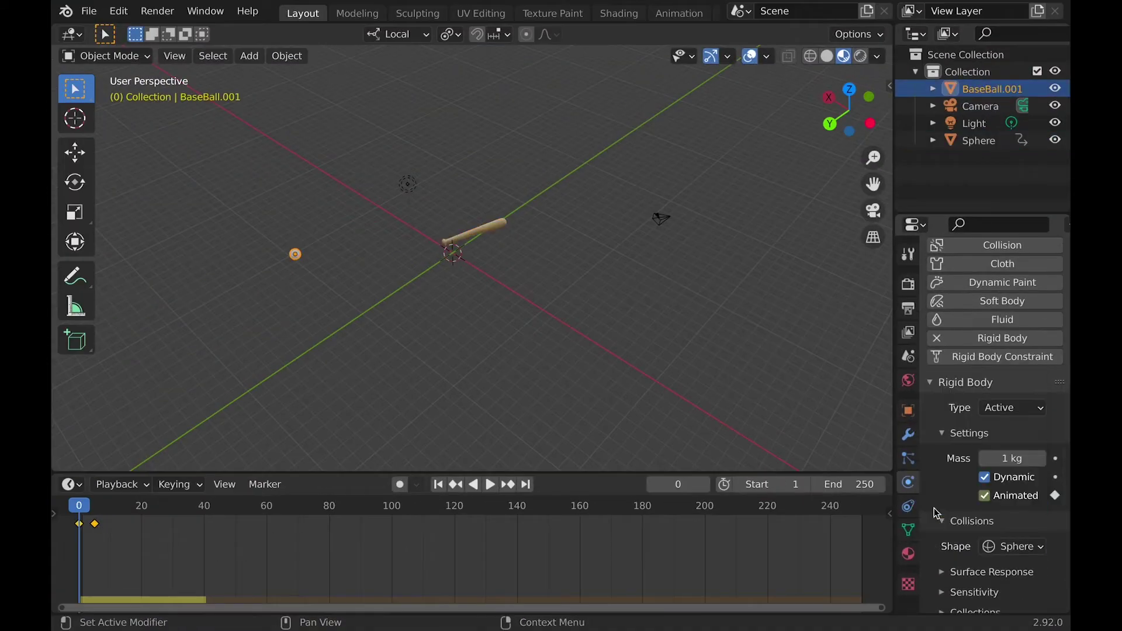
- Play and stop the simulation, then orbit and zoom in on the bat
key("space")
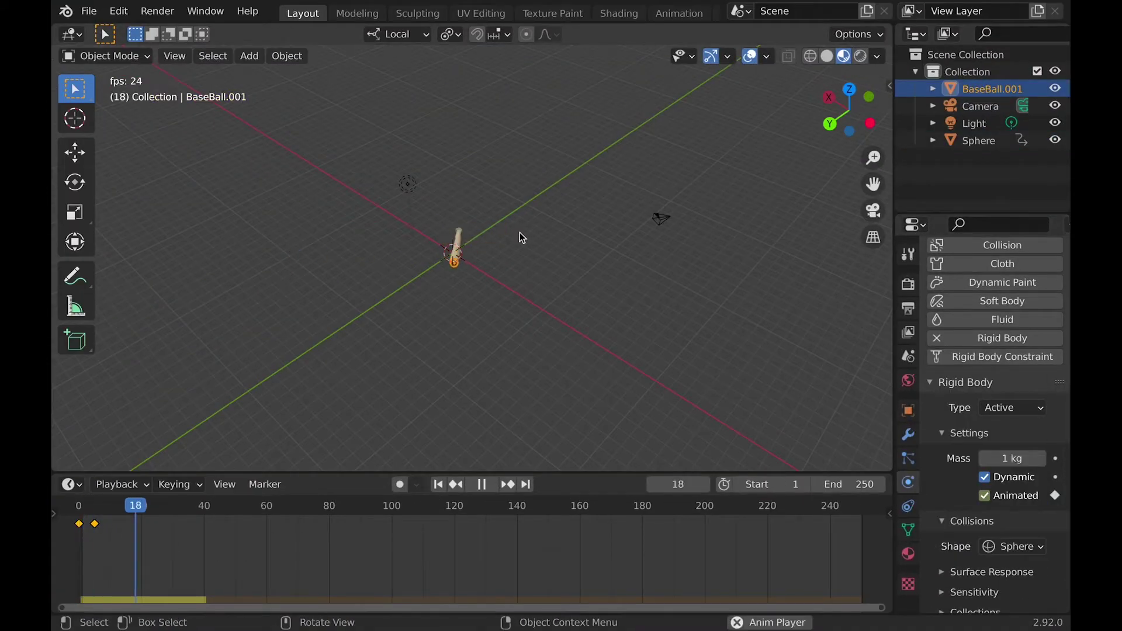
key("space")
key("KP_2")
key("KP_2")
key("KP_6")
key("KP_6")
key("KP_6")
key("KP_8")
scroll(519, 234, "up", 5)
middle_click_drag(522, 238, 553, 264)
- Return to frame 0 and move the bat's swing keyframe to frame 20
left_click(676, 484)
type("0")
key("Return")
middle_click_drag(373, 290, 375, 294)
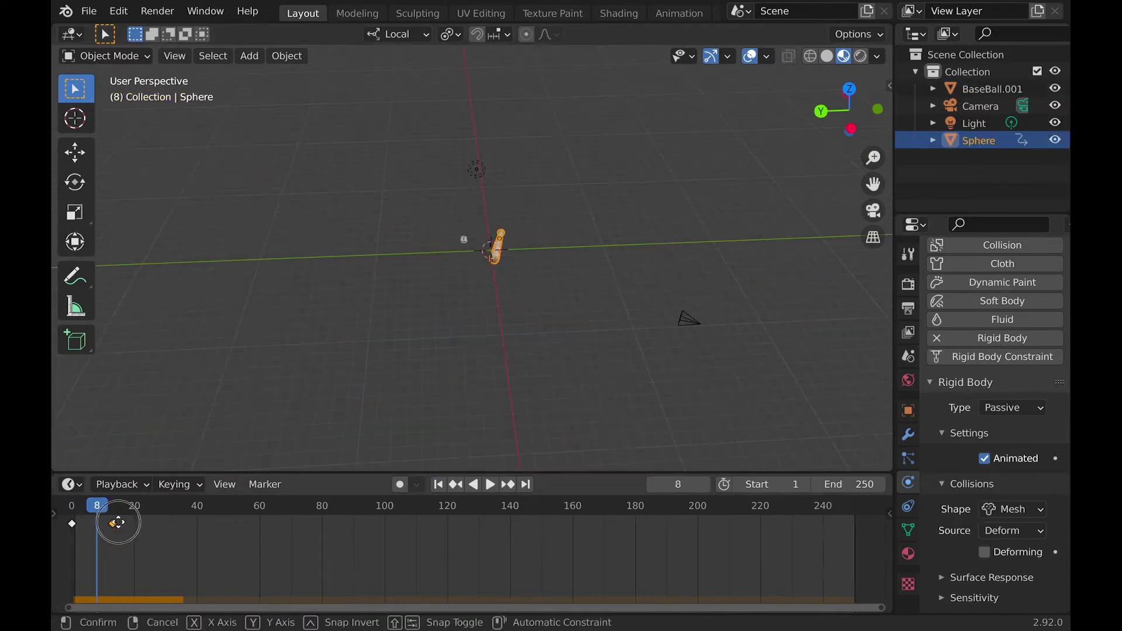
left_click_drag(117, 518, 134, 522)
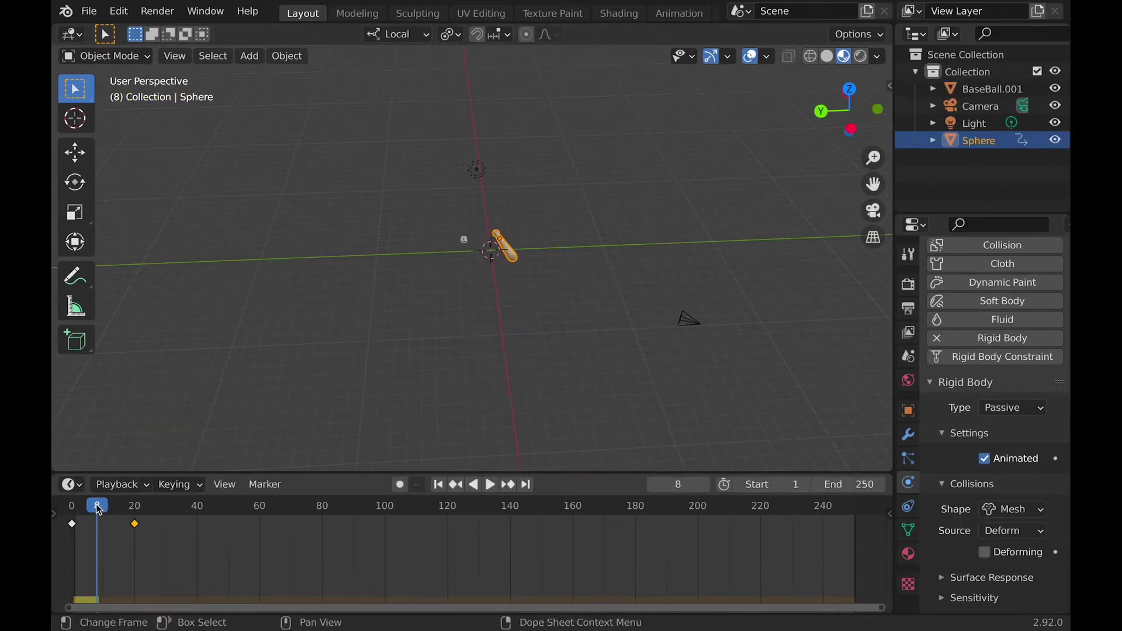
- Replay the animation and scrub through the bat's swing from a side view, showing its transform values
key("Escape")
key("space")
key("space")
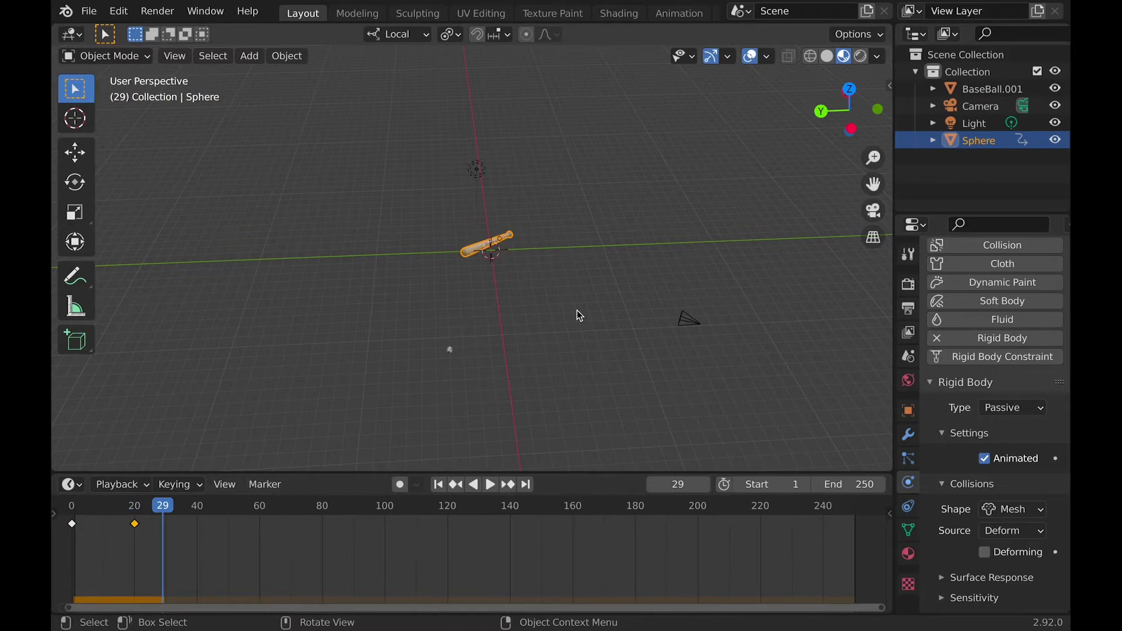
middle_click_drag(578, 316, 379, 271)
key("KP_Decimal")
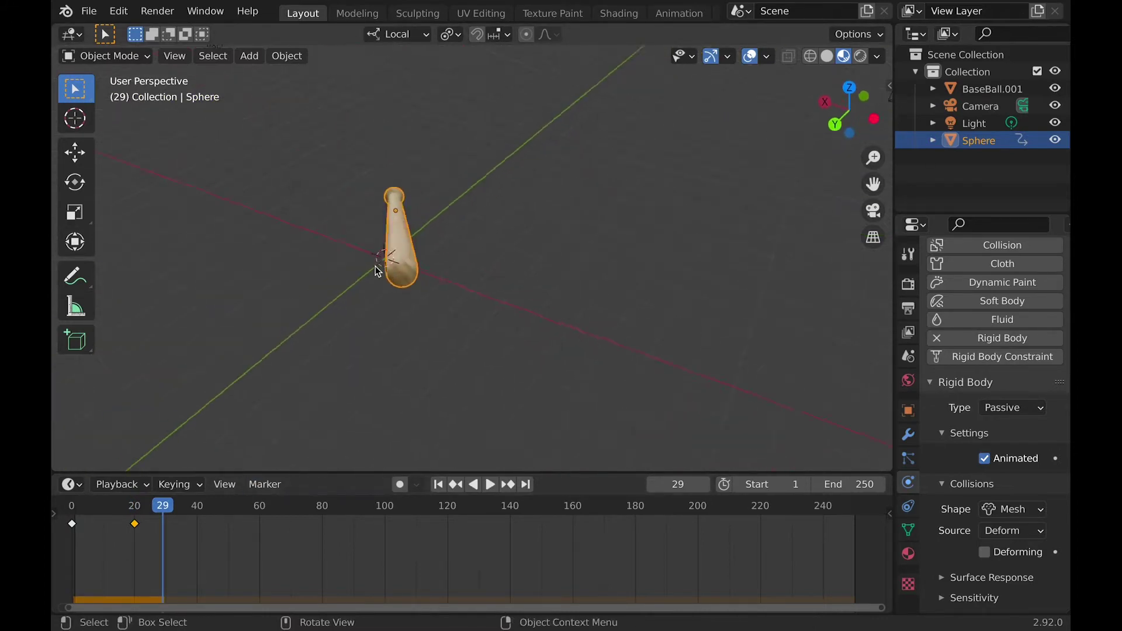
key("KP_3")
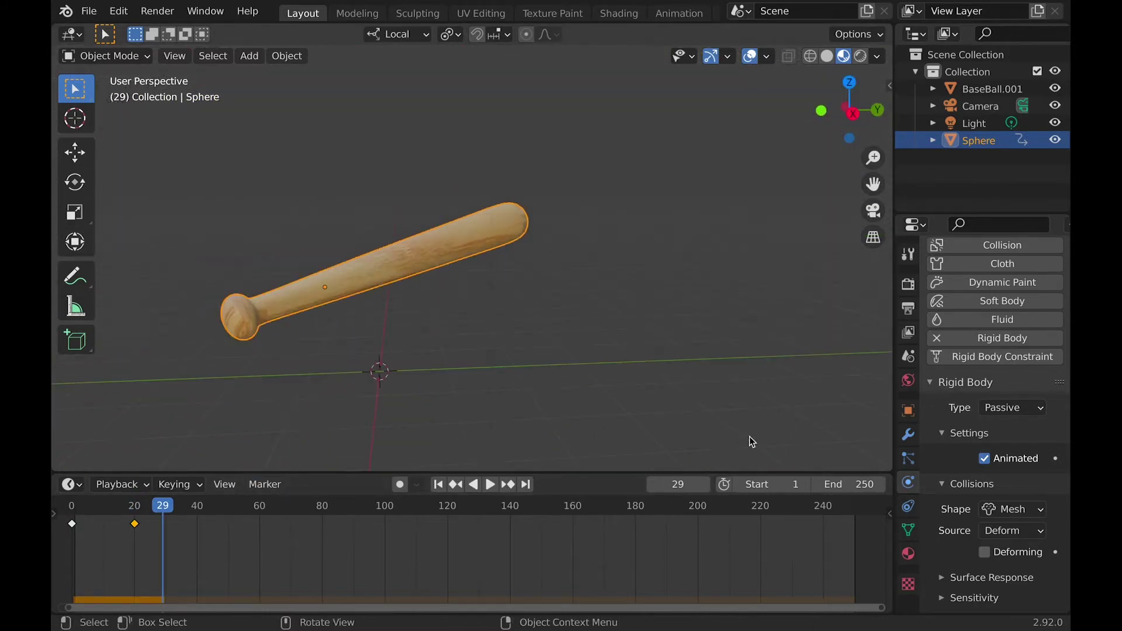
mouse_move(685, 484)
left_mouse_down()
mouse_move(648, 484)
mouse_move(677, 484)
left_mouse_up()
key("n")
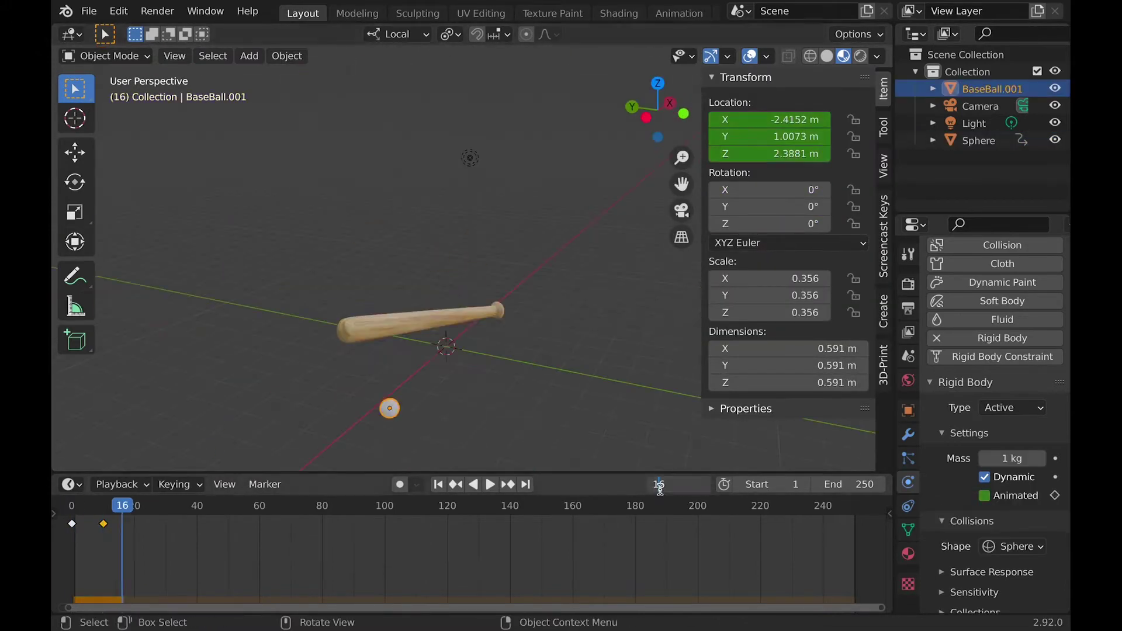
left_click_drag(659, 483, 708, 486)
left_click(709, 486)
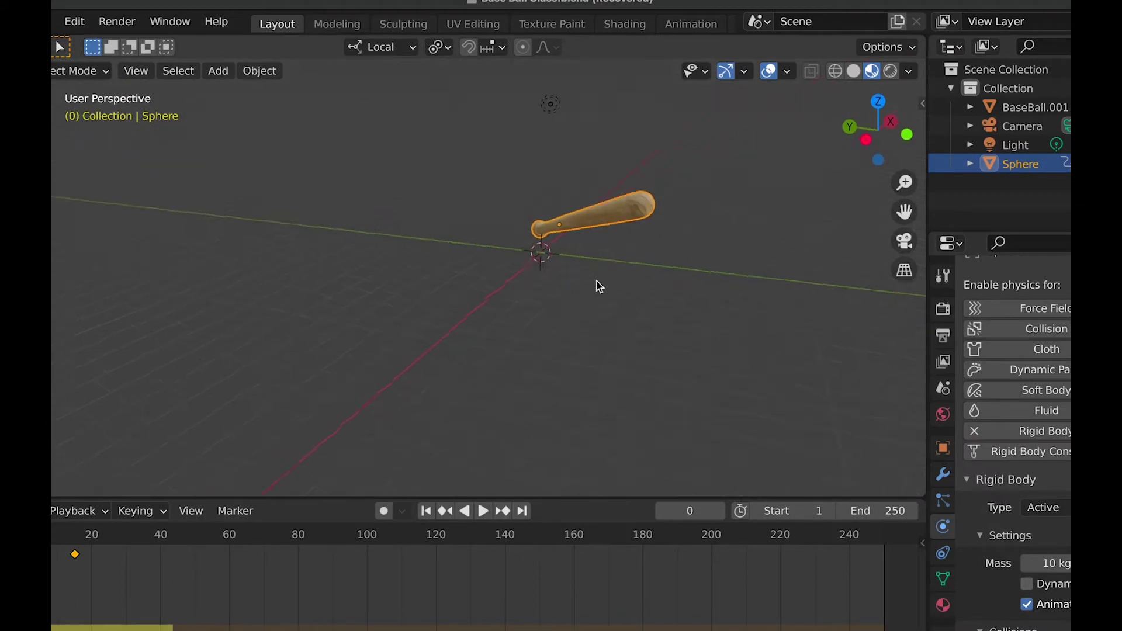
- Play the simulation twice from the first frame, orbiting to watch the hit
key("space")
middle_click_drag(599, 286, 599, 286)
key("space")
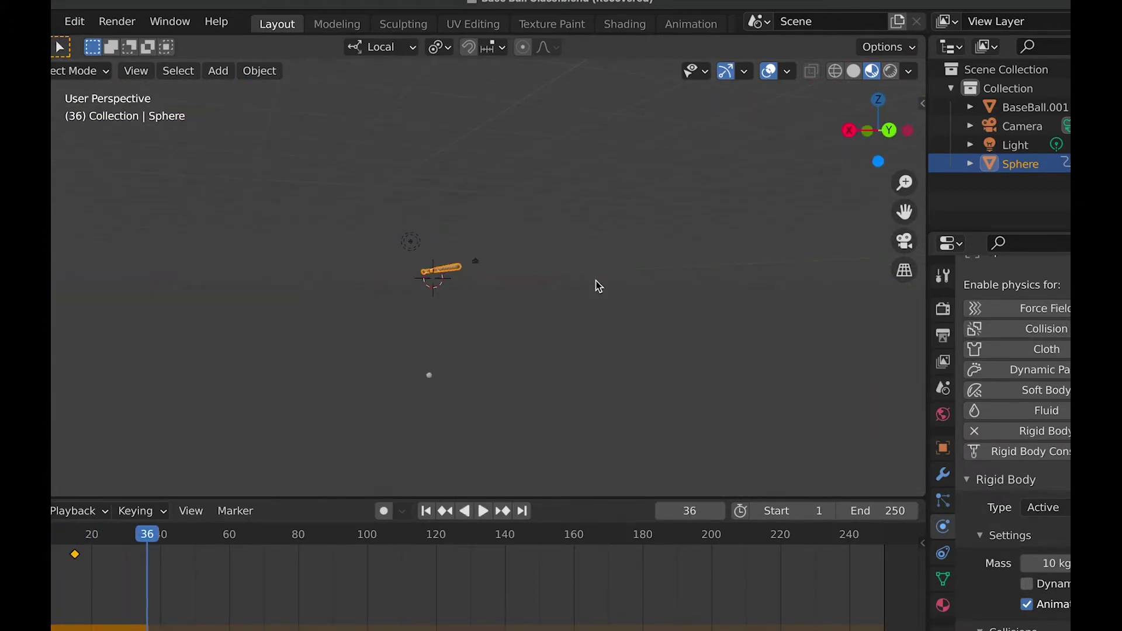
key("shift+Left")
key("space")
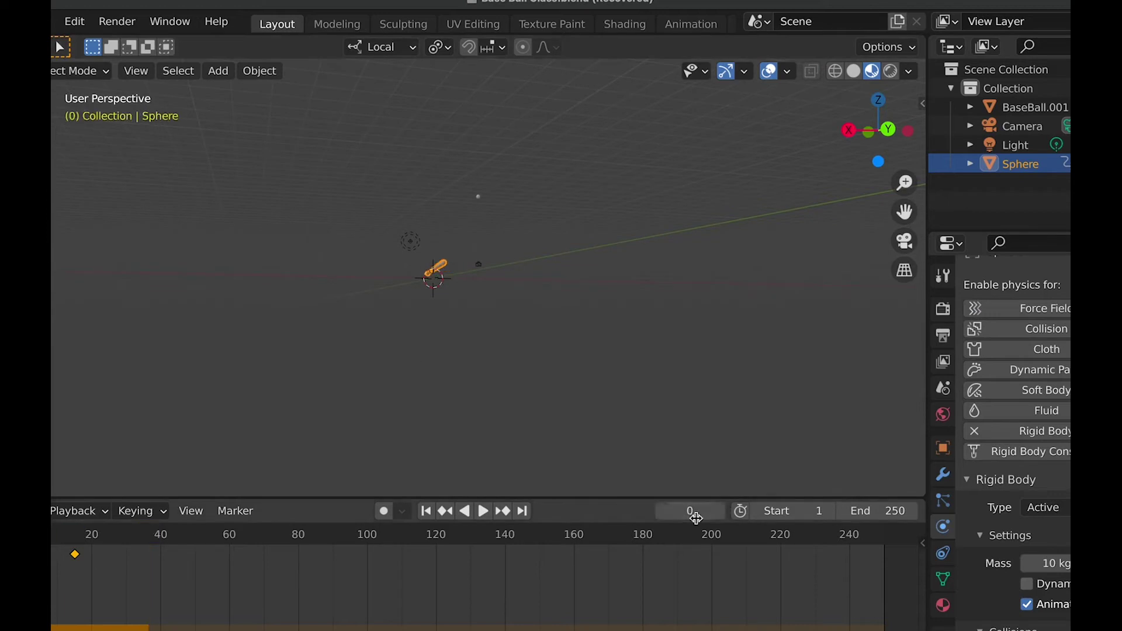
middle_click_drag(451, 318, 453, 320)
key("space")
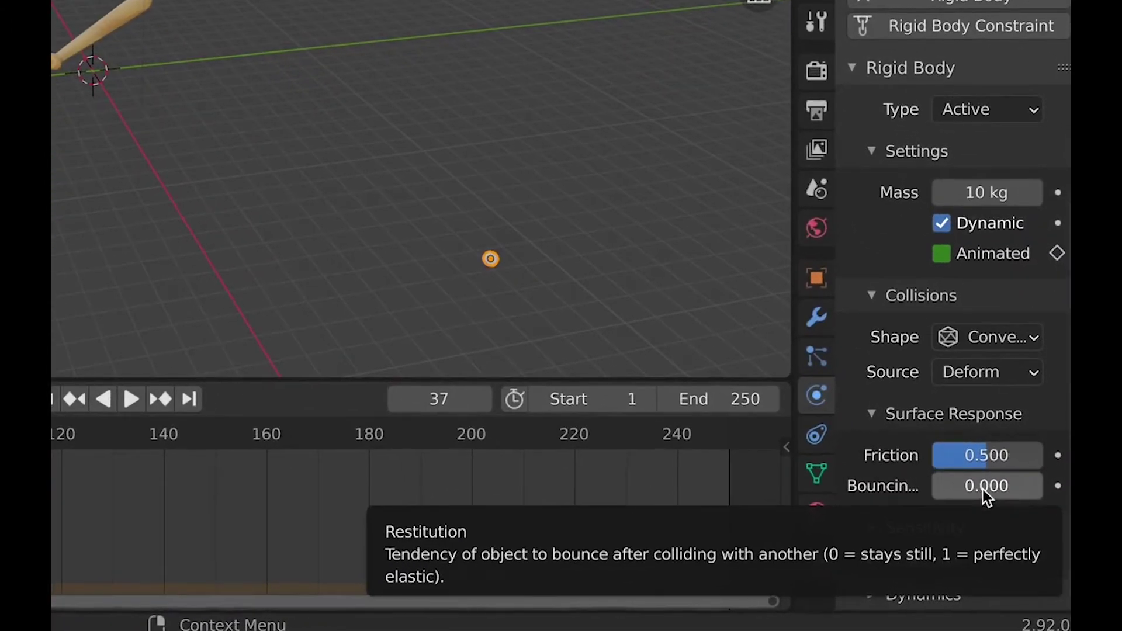
- Raise the baseball's Bounciness to 0.580 and replay the simulation to test the bounce
left_click_drag(986, 496, 1017, 497)
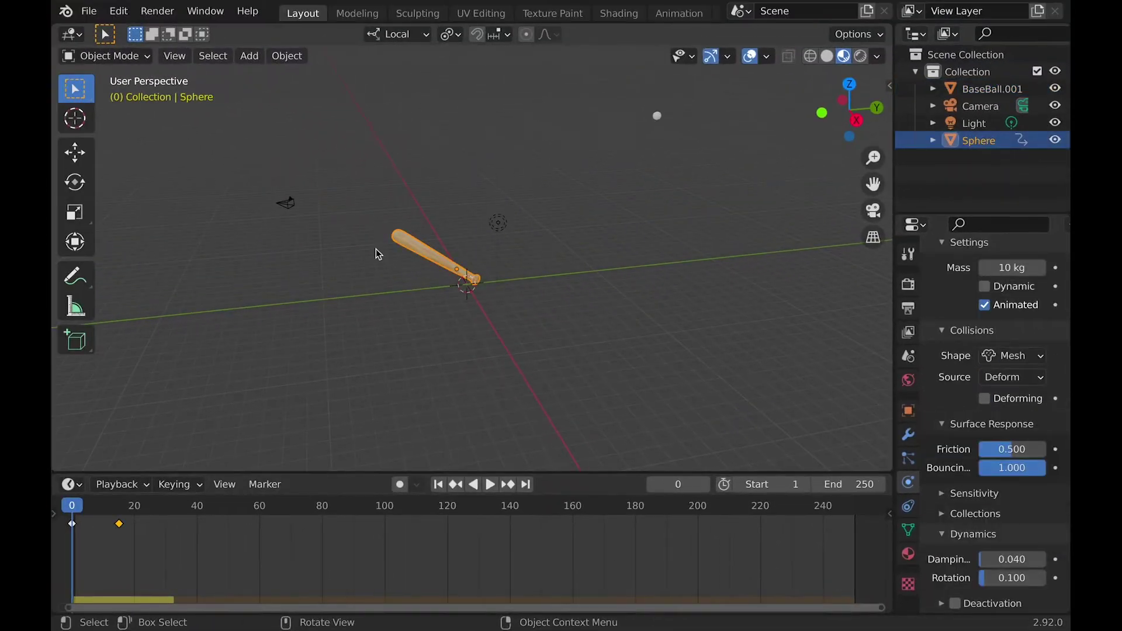
key("space")
middle_click_drag(391, 248, 450, 281)
key("space")
key("ctrl+z")
- Add a cube mesh and switch to the top orthographic view
key("shift+a")
mouse_move(451, 281)
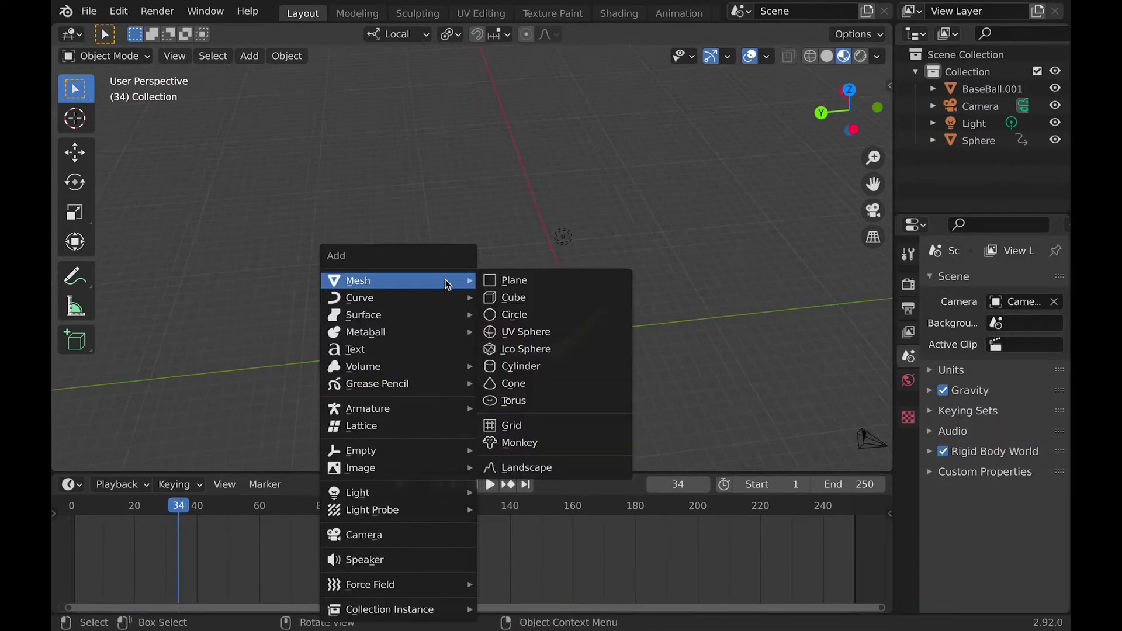
left_click(518, 299)
middle_click_drag(556, 308, 558, 311, "shift")
key("KP_7")
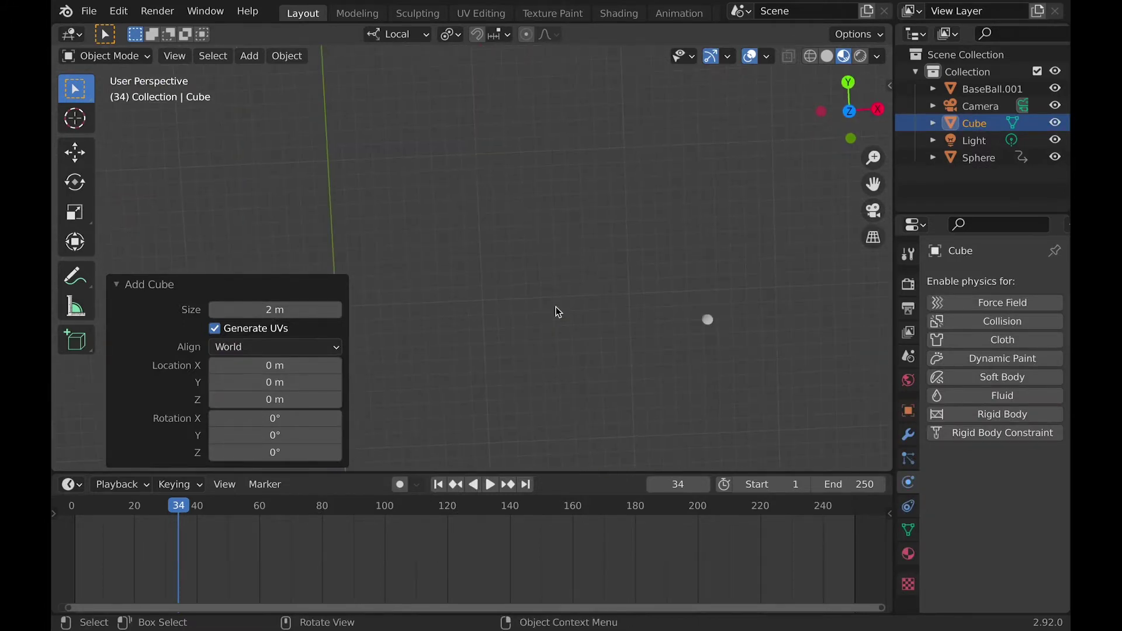
key("KP_7")
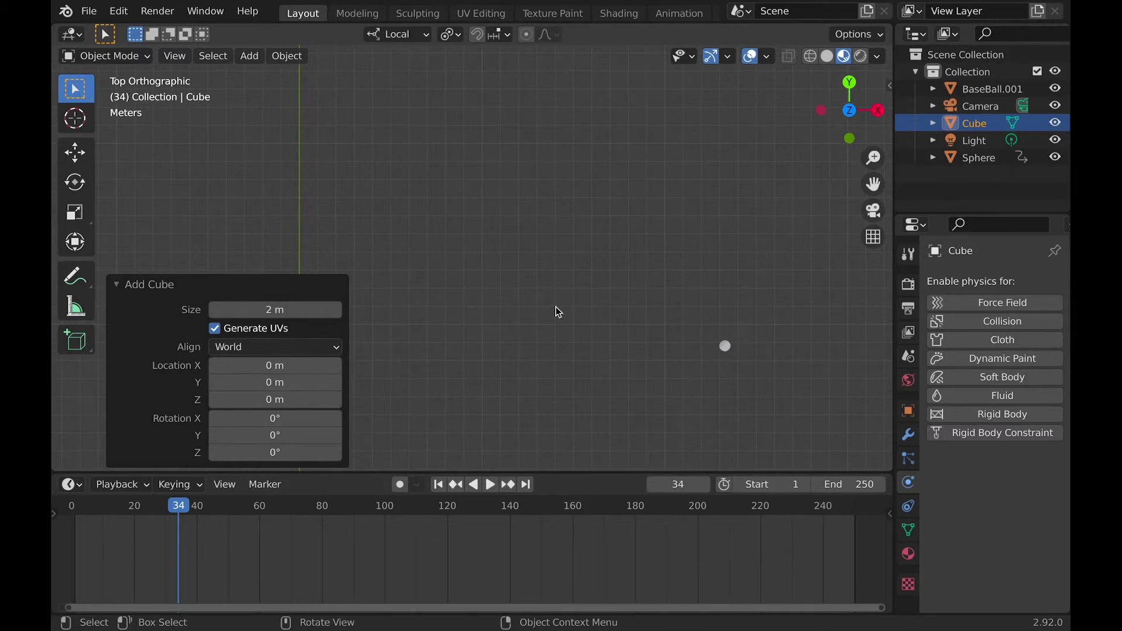
scroll(558, 312, "down", 5)
scroll(558, 311, "up", 4)
- Move the cube to X 24.616 m, Y 52.185 m and frame the view on it
key("g")
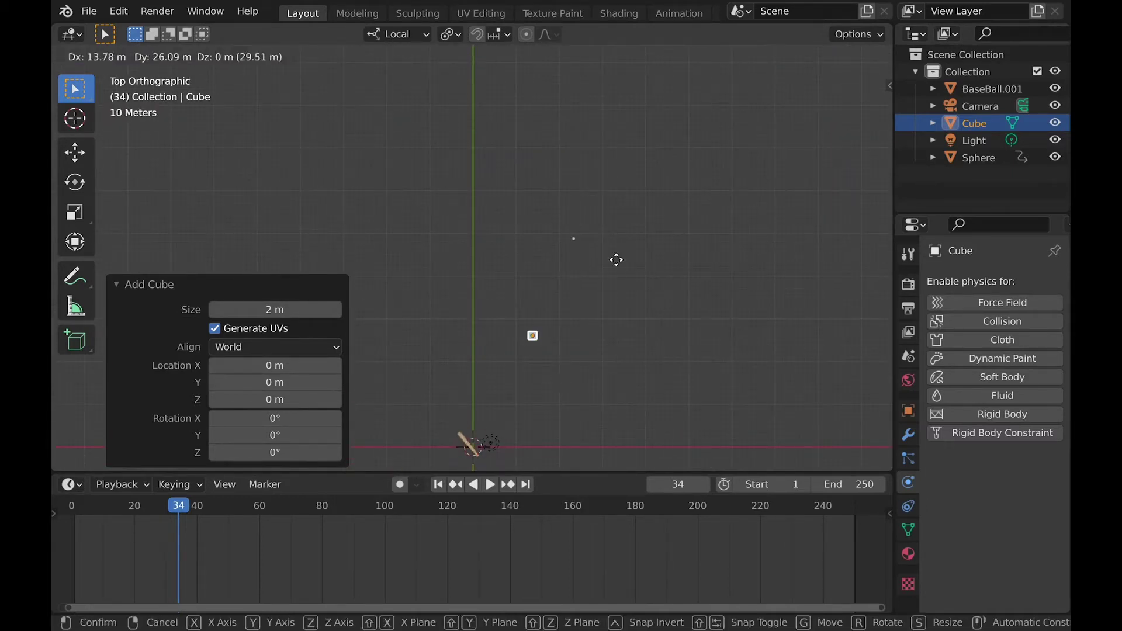
left_click(653, 170)
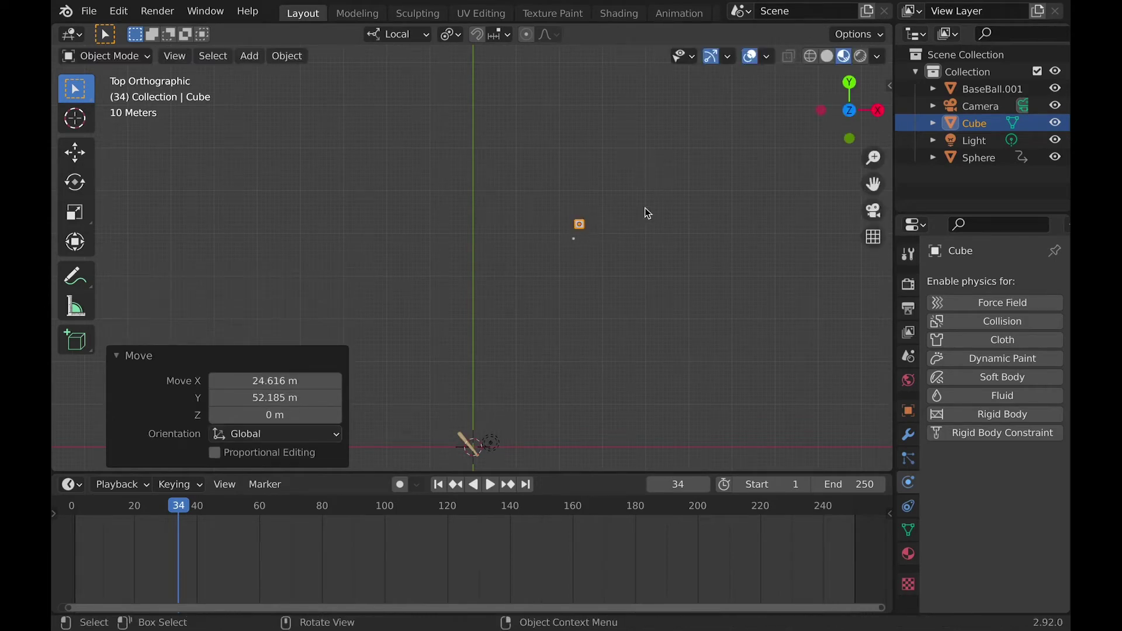
middle_click_drag(643, 210, 621, 288)
key("KP_7")
key("shift+c")
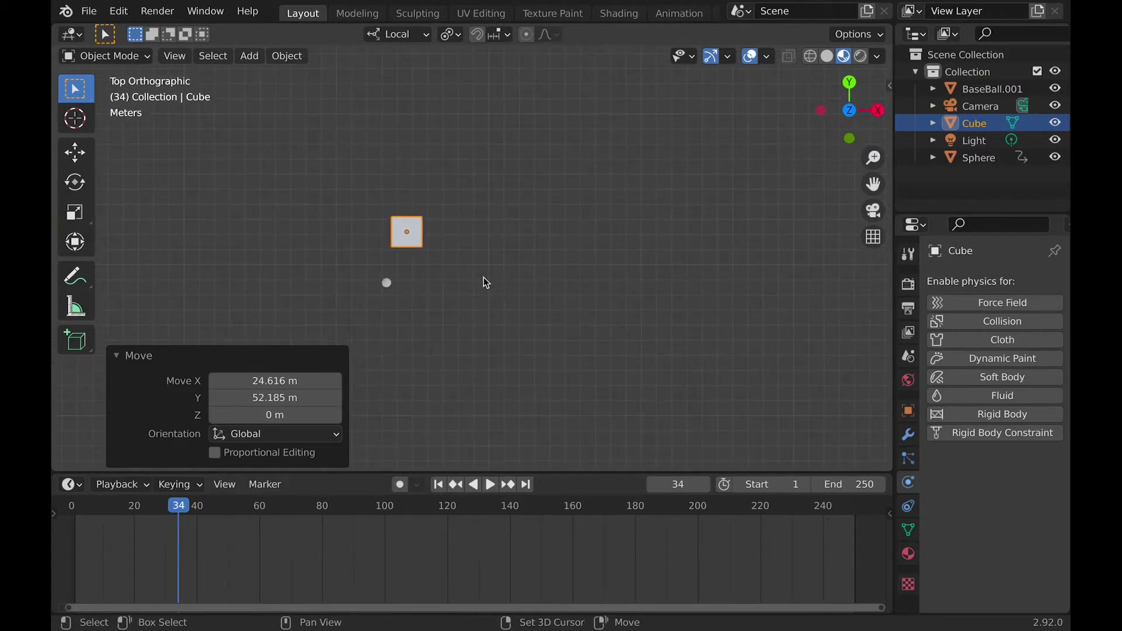
- Rotate the cube about 93 degrees and, in Edit Mode, stretch it about 5.6 times lengthwise
key("r")
left_click(441, 309)
key("Tab")
left_click(450, 34)
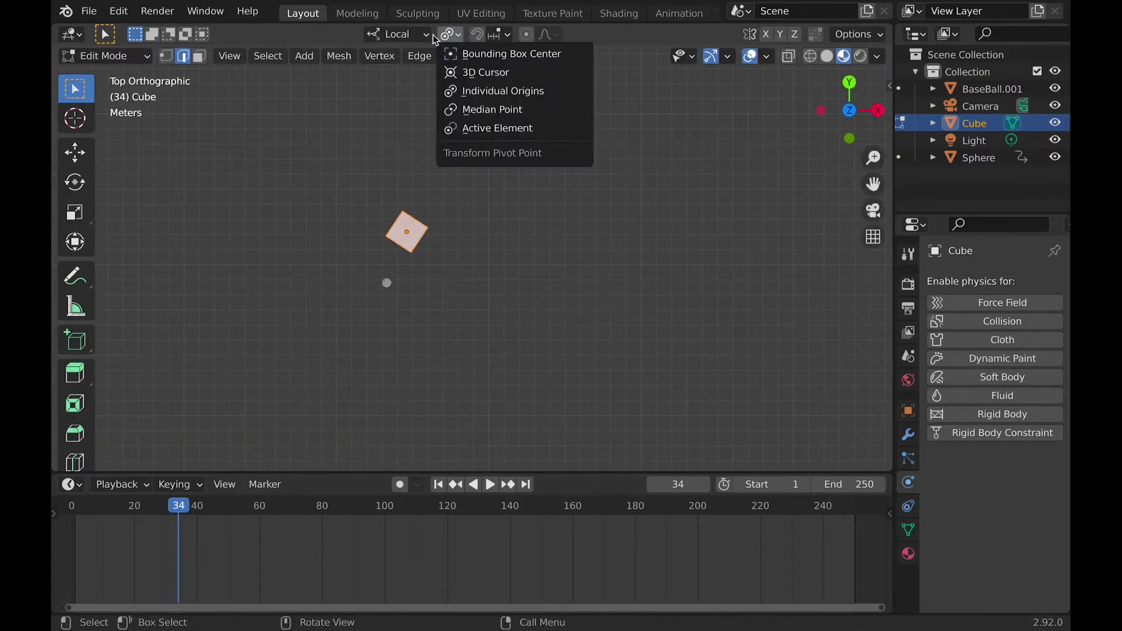
key("s")
key("x")
key("Return")
- Scale the bar along global Y, then move it and rotate it about its normal Z axis
key("s")
key("y")
key("y")
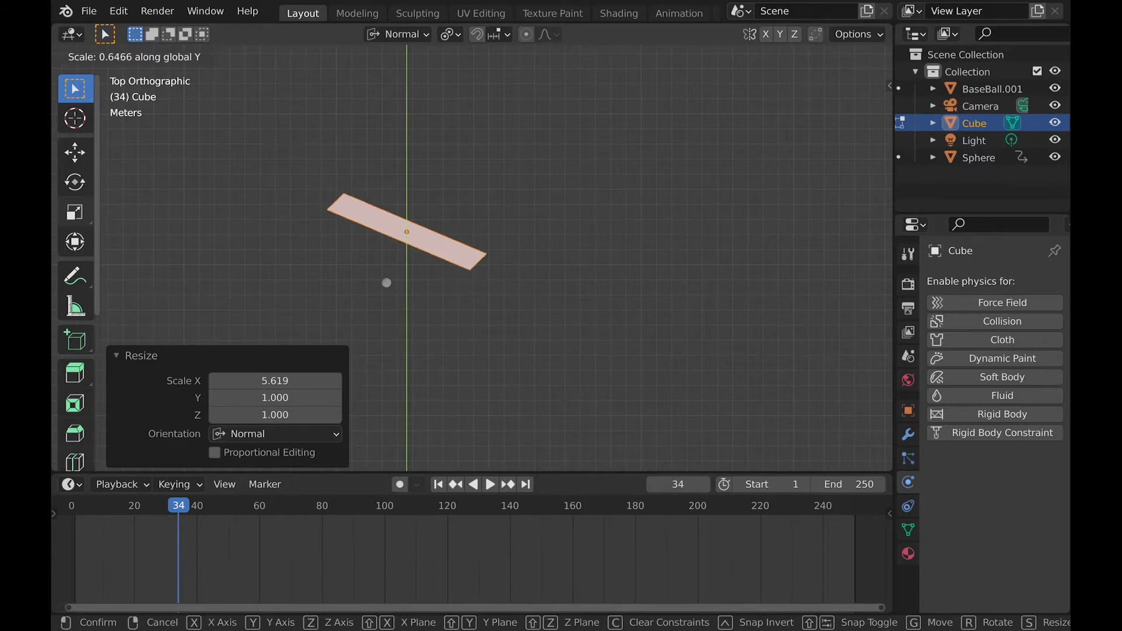
key("Return")
key("r")
key("g")
key("Return")
key("r")
key("z")
key("z")
key("Return")
middle_click_drag(529, 241, 614, 280)
- Extrude the bar's faces and add two centred loop cuts across it
key("e")
left_click(385, 262)
key("ctrl+r")
left_click(432, 304)
right_click(432, 304)
key("ctrl+r")
left_click(642, 292)
right_click(647, 291)
- Add another loop cut and extrude the end faces upward into the U-shaped frame's pillars
key("ctrl+r")
left_click(538, 336)
right_click(538, 336)
middle_click_drag(537, 336, 496, 258)
key("e")
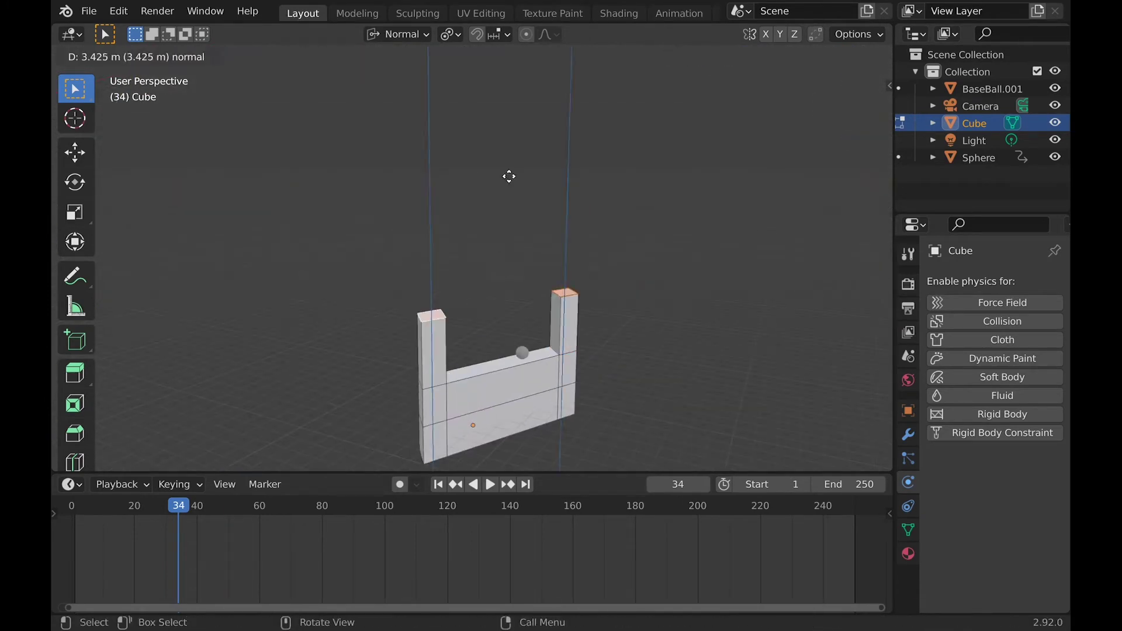
left_click(508, 135)
middle_click_drag(508, 135, 515, 193)
- Slide edge loops into place on the frame and the left pillar
key("ctrl+r")
left_click(516, 197)
left_click(515, 197)
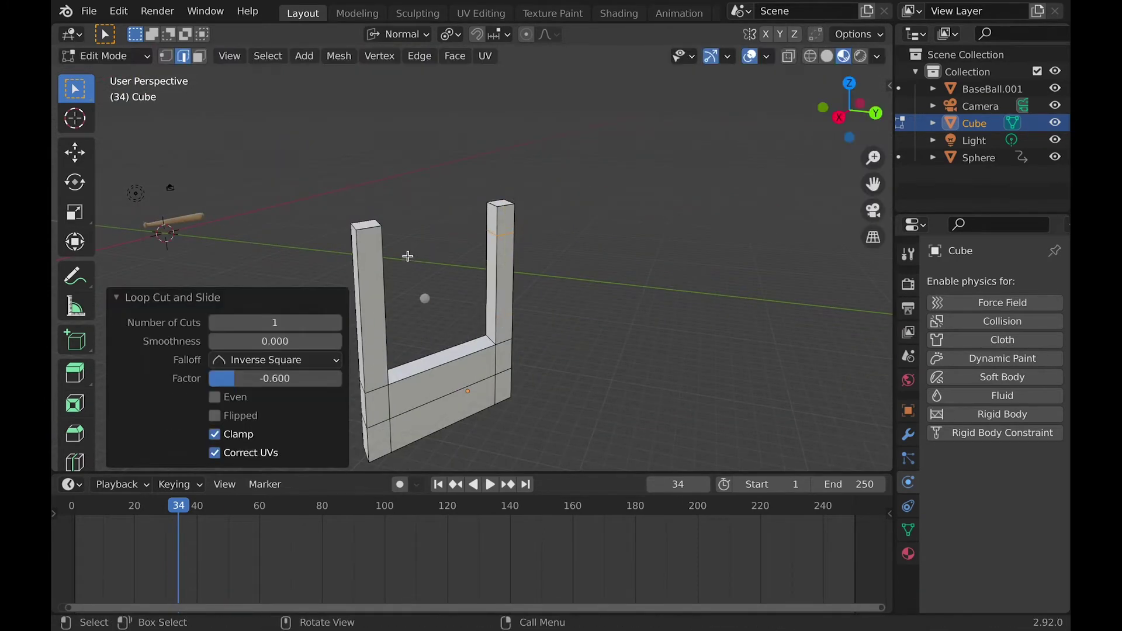
key("ctrl+t")
key("ctrl+r")
left_click(370, 256)
left_click(371, 255)
middle_click_drag(370, 255, 167, 77)
- Bridge the pillar tops with the Bridge command to close the frame
key("F3")
type("bridge")
key("Return")
middle_click_drag(545, 220, 500, 229)
key("Tab")
key("Tab")
key("3")
scroll(471, 343, "up", 4)
middle_click_drag(470, 342, 403, 350)
- Add and slide a loop cut on the left pillar, then select the opening's inner face loop
key("ctrl+r")
left_click(398, 351)
left_click(398, 351)
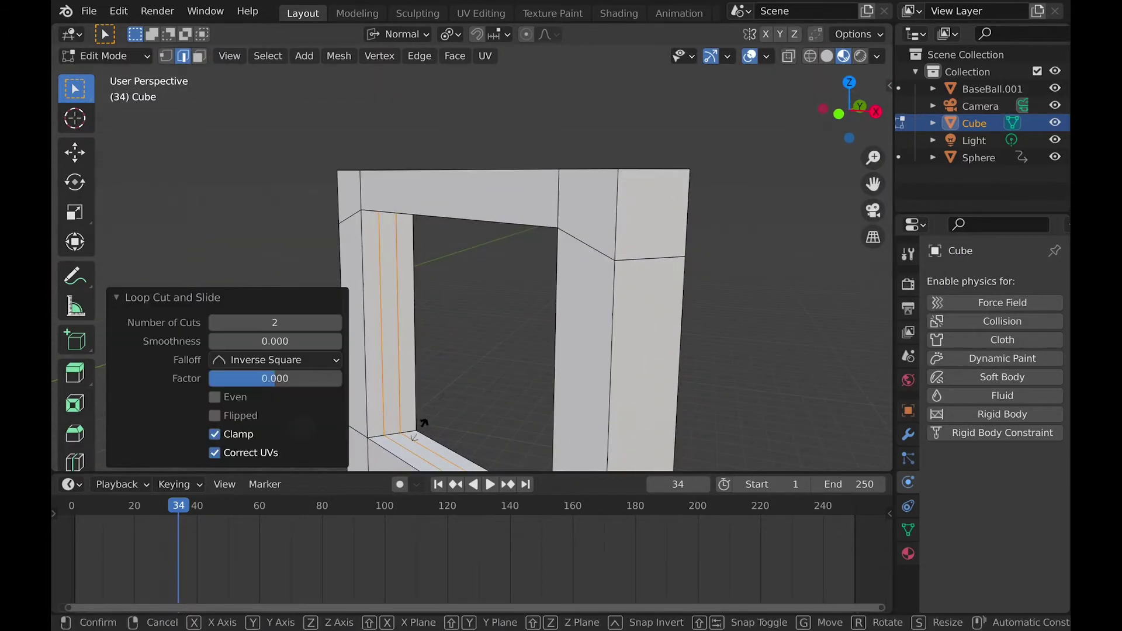
key("g")
key("g")
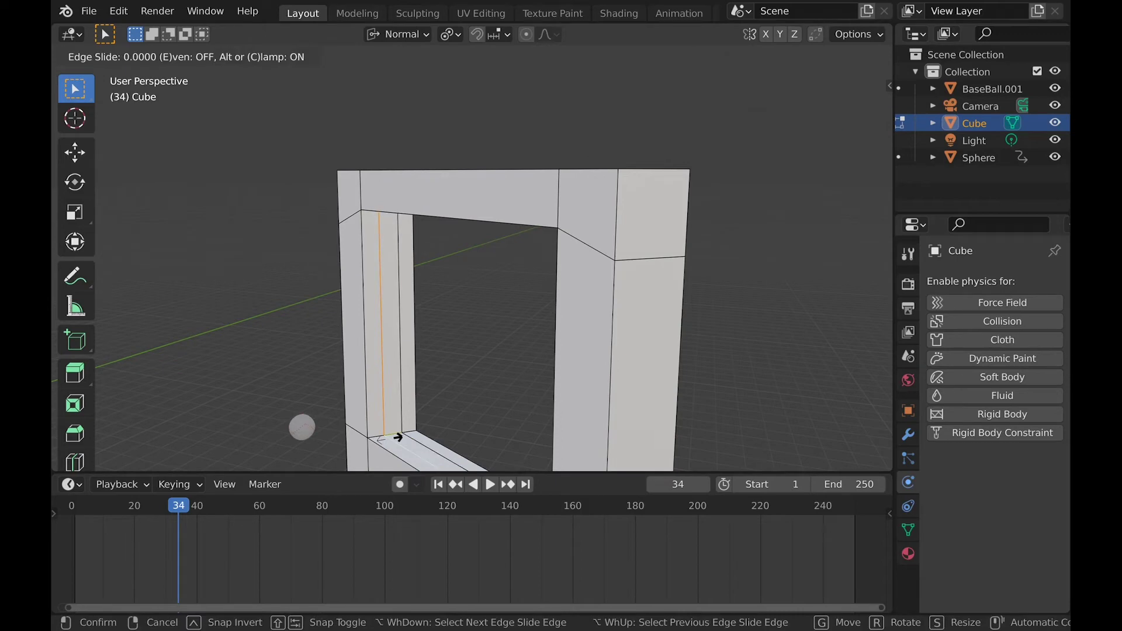
left_click(391, 435)
left_click(398, 399, "alt")
middle_click_drag(391, 435, 643, 370)
- Duplicate the inner face loop, shrink it slightly, and separate it into its own object
key("shift+d")
key("s")
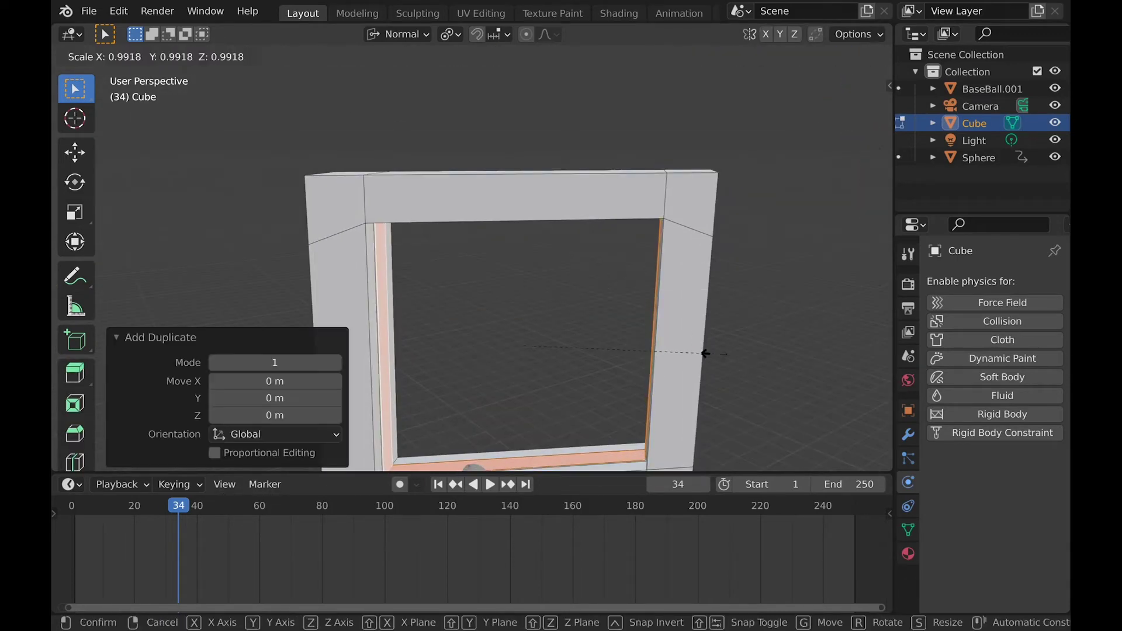
left_click(625, 352)
key("p")
key("Tab")
left_click(676, 348)
- Hide the frame object Cube and select the slab Cube.001
key("Tab")
key("1")
middle_click_drag(397, 184, 481, 319)
key("Tab")
left_click(363, 217)
key("h")
left_click(467, 321)
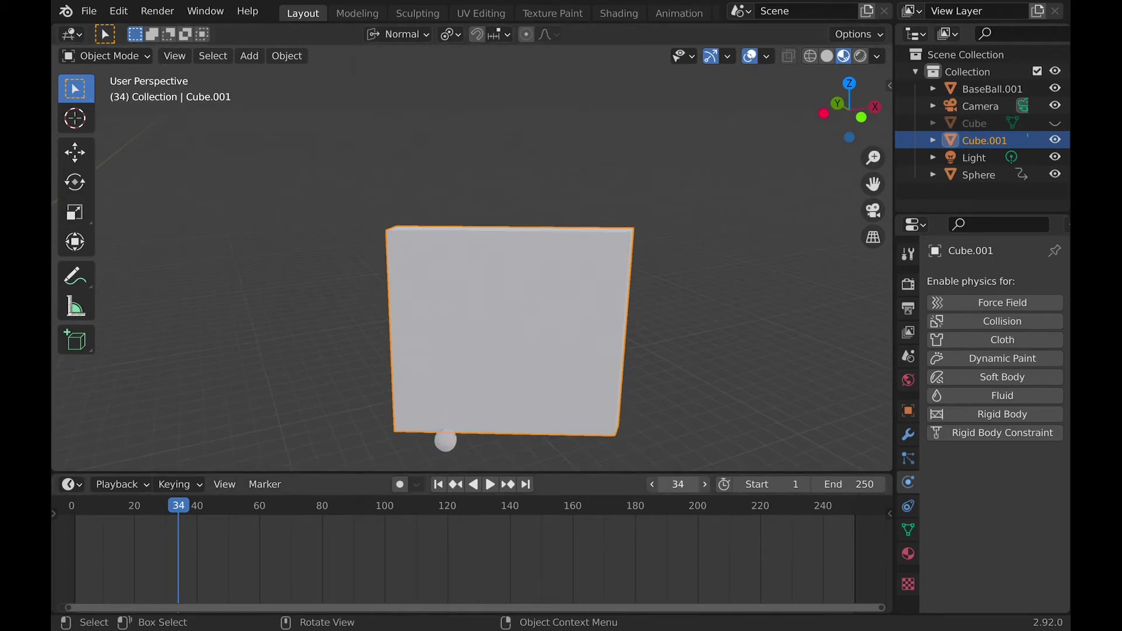
- Play the animation, then step frame by frame to frame 36 where the ball meets the slab
left_click_drag(678, 483, 631, 484)
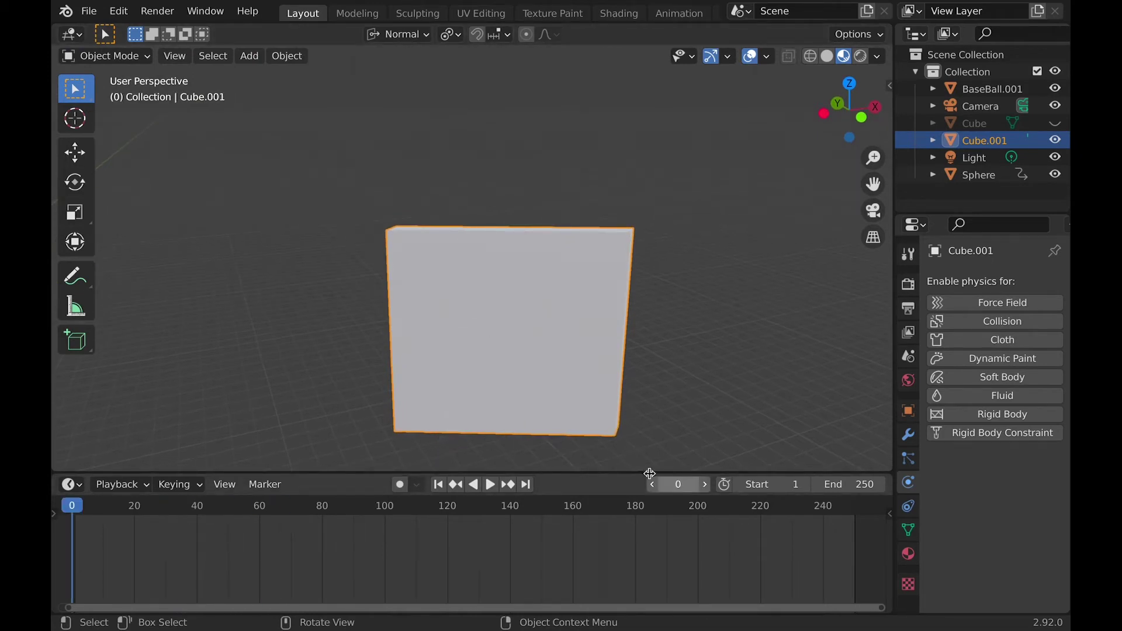
key("space")
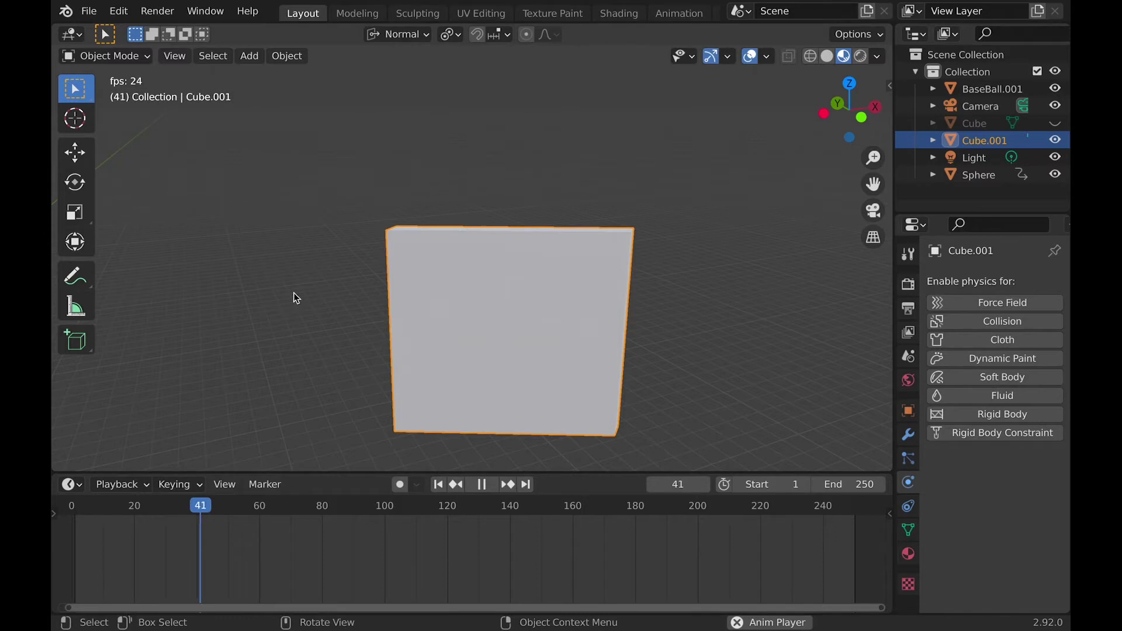
key("space")
left_click_drag(678, 484, 672, 483)
left_click(652, 486)
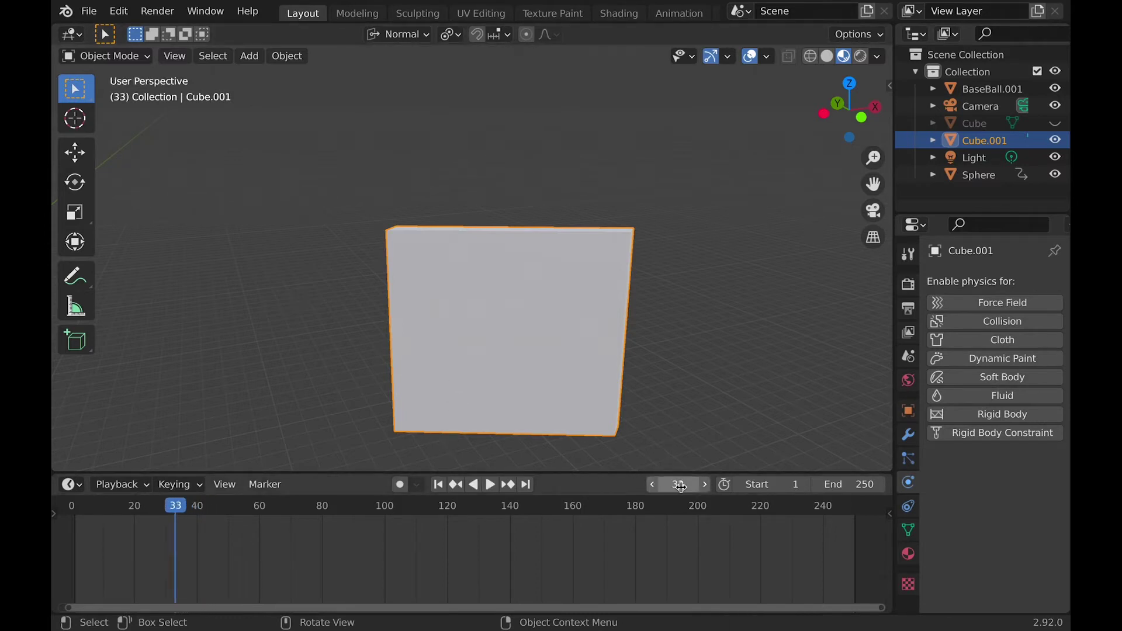
left_click(666, 447)
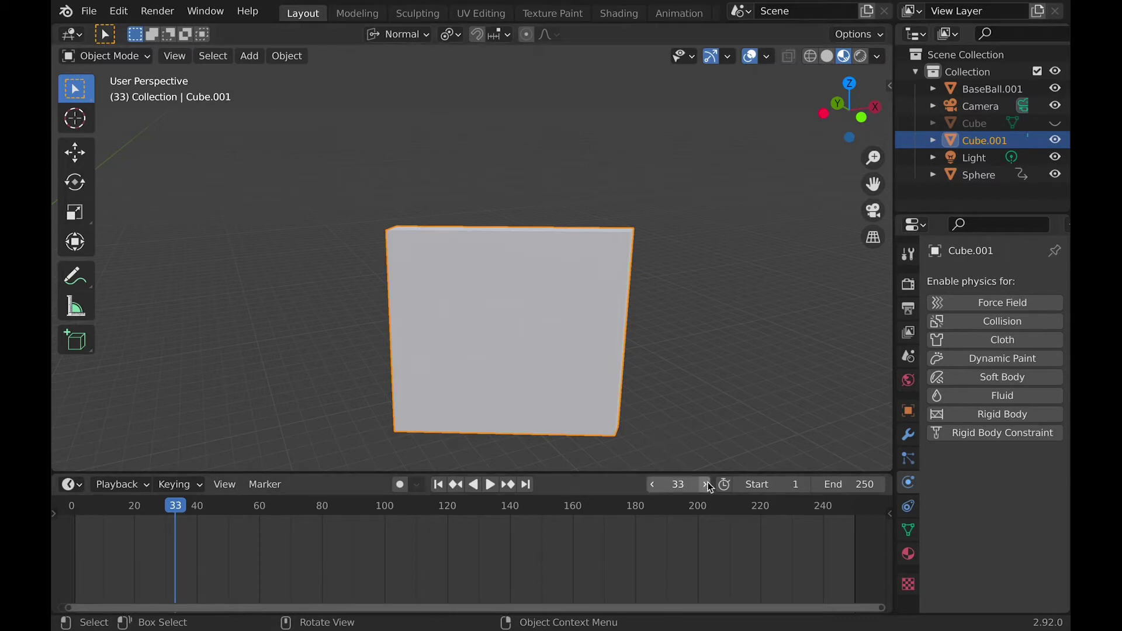
left_click(705, 485)
left_click(706, 485)
middle_click_drag(478, 316, 516, 315)
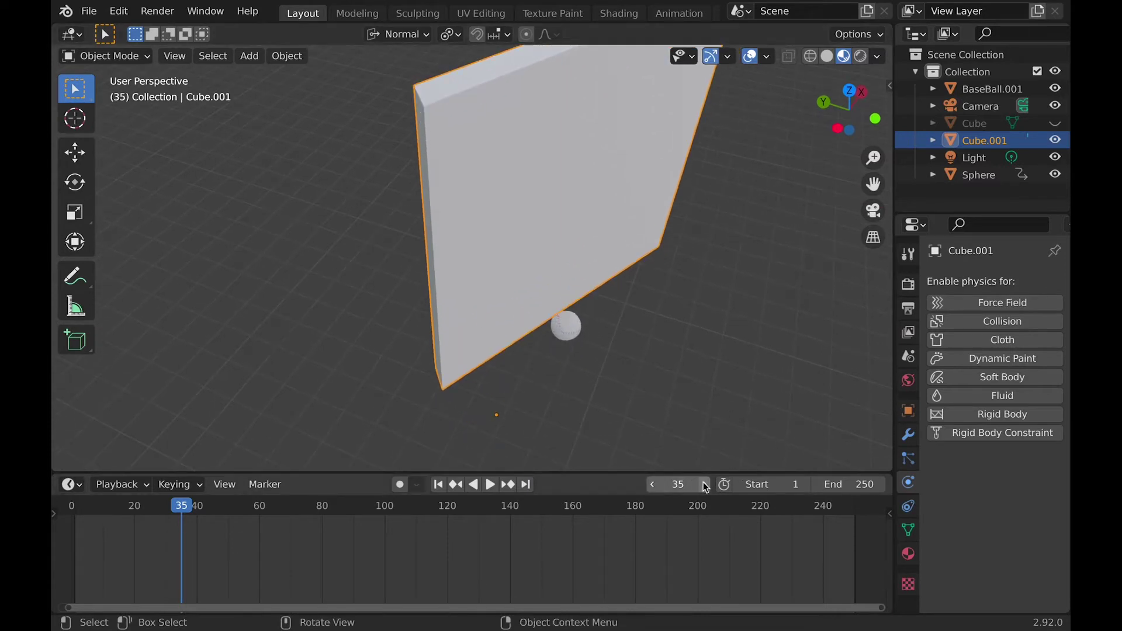
middle_click_drag(619, 373, 603, 356)
key("Tab")
key("alt+a")
key("Tab")
left_click(119, 11)
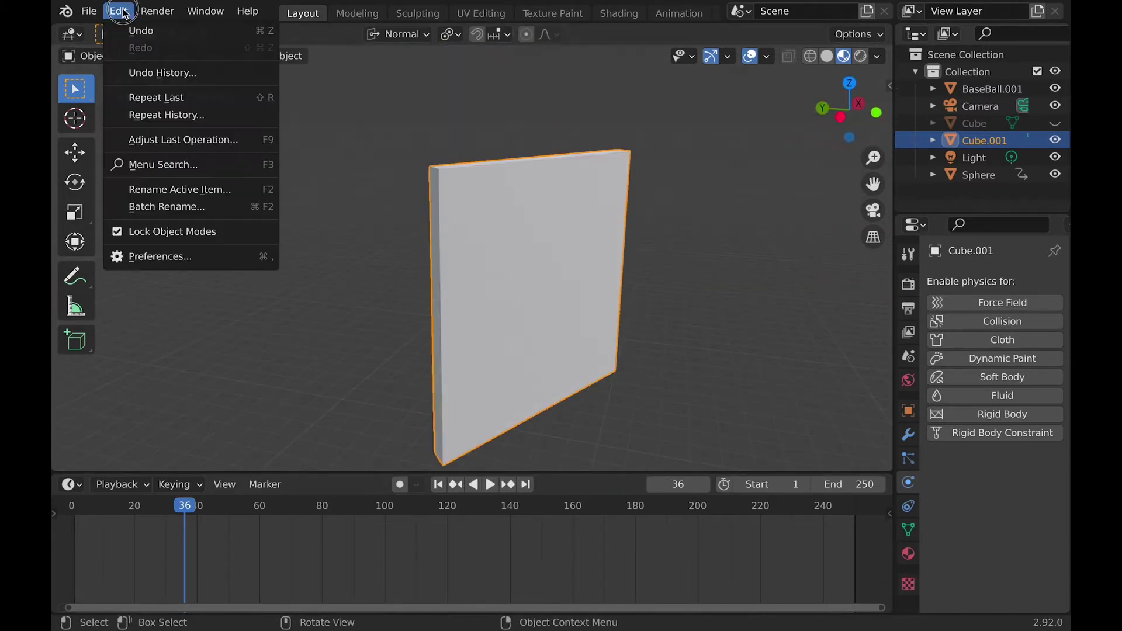
left_click(149, 257)
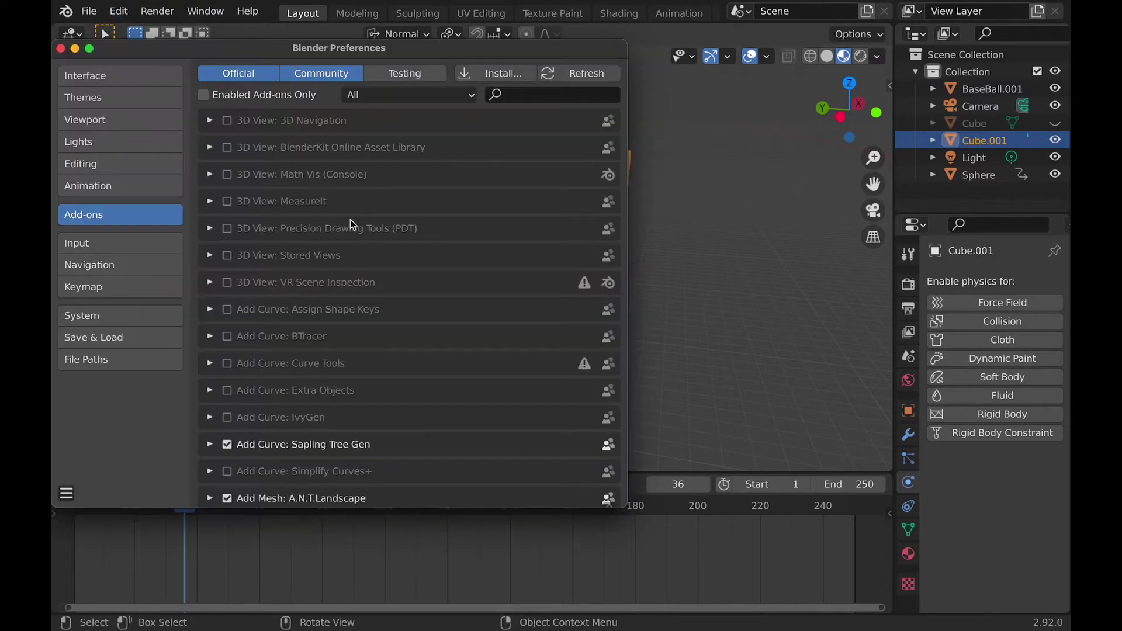
left_click(548, 97)
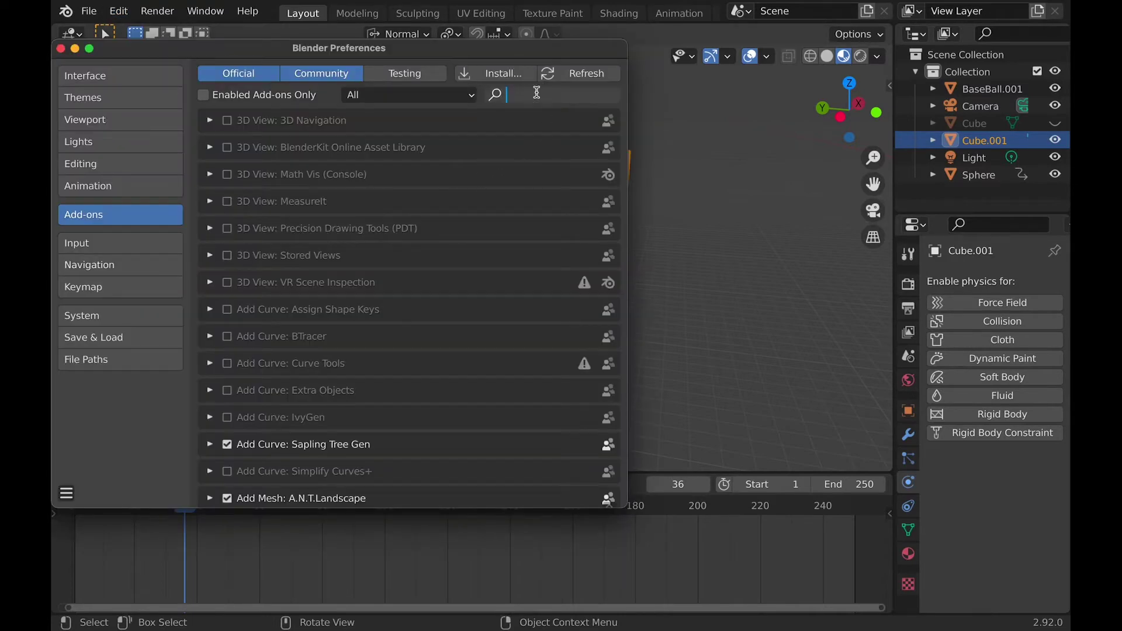
type("cell")
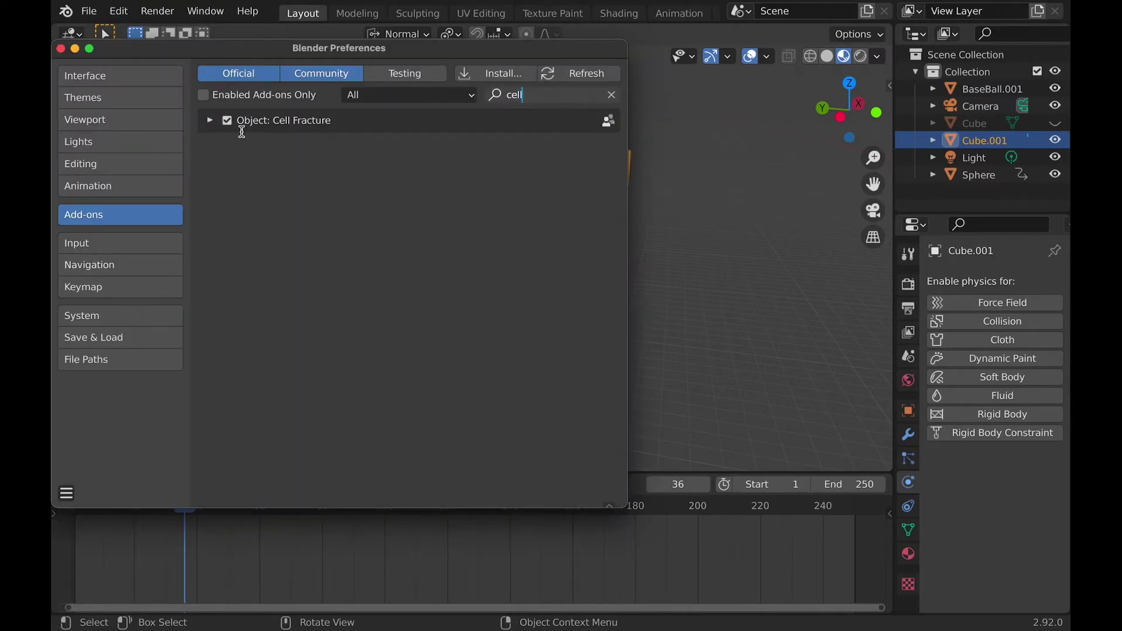
left_click(61, 49)
middle_click_drag(646, 343, 444, 327)
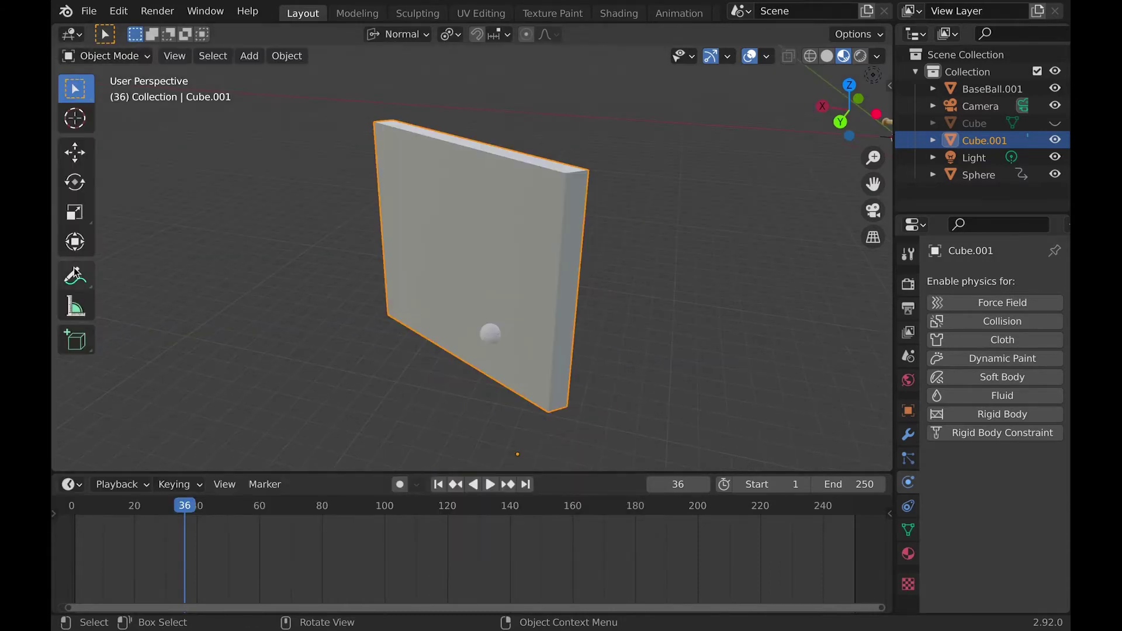
- Switch to the Annotate tool with stroke Placement set to Surface
left_click(75, 276)
left_click(277, 33)
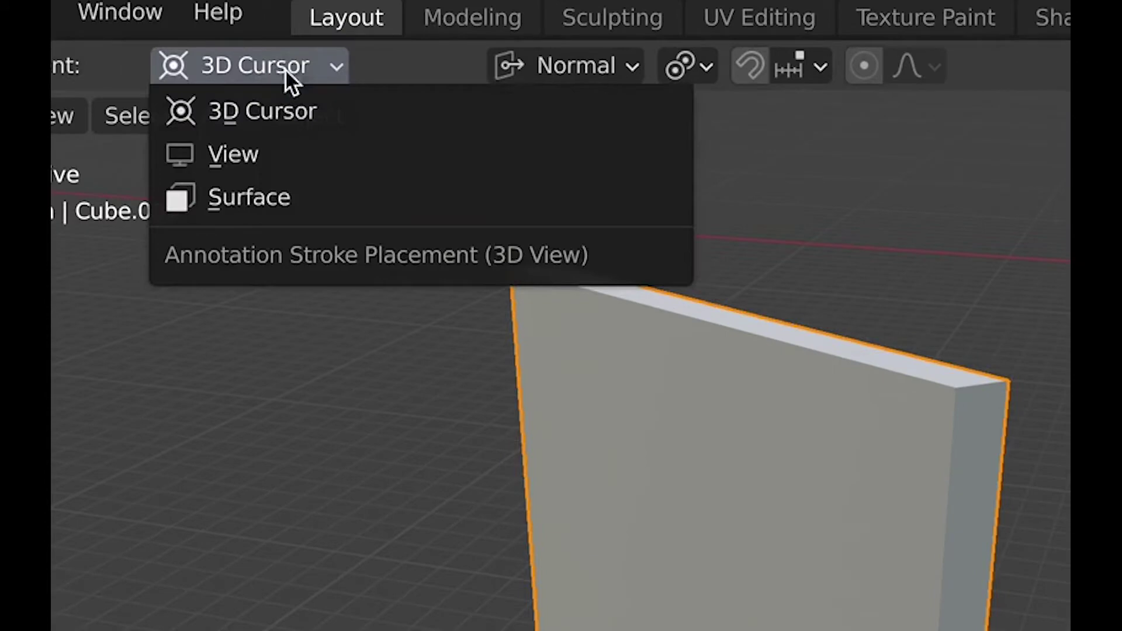
left_click(248, 195)
mouse_move(248, 195)
middle_mouse_down()
mouse_move(504, 207)
mouse_move(476, 339)
middle_mouse_up()
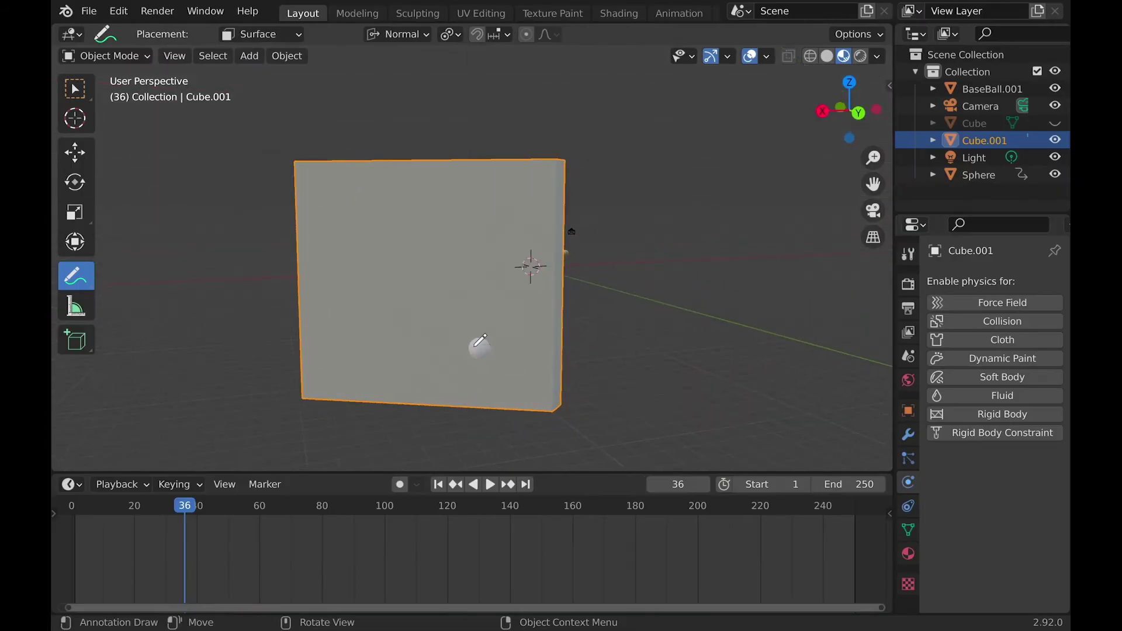
- Scribble annotation strokes on the slab around the ball's impact point, orbiting to inspect them
left_click_drag(475, 339, 496, 355)
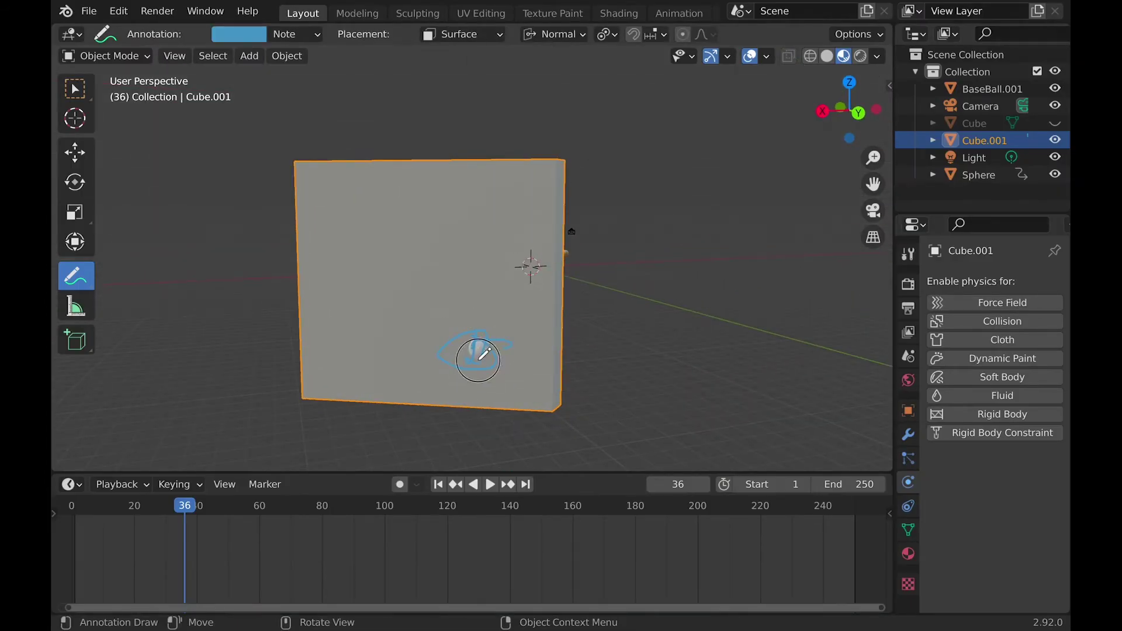
middle_click_drag(496, 321, 503, 325)
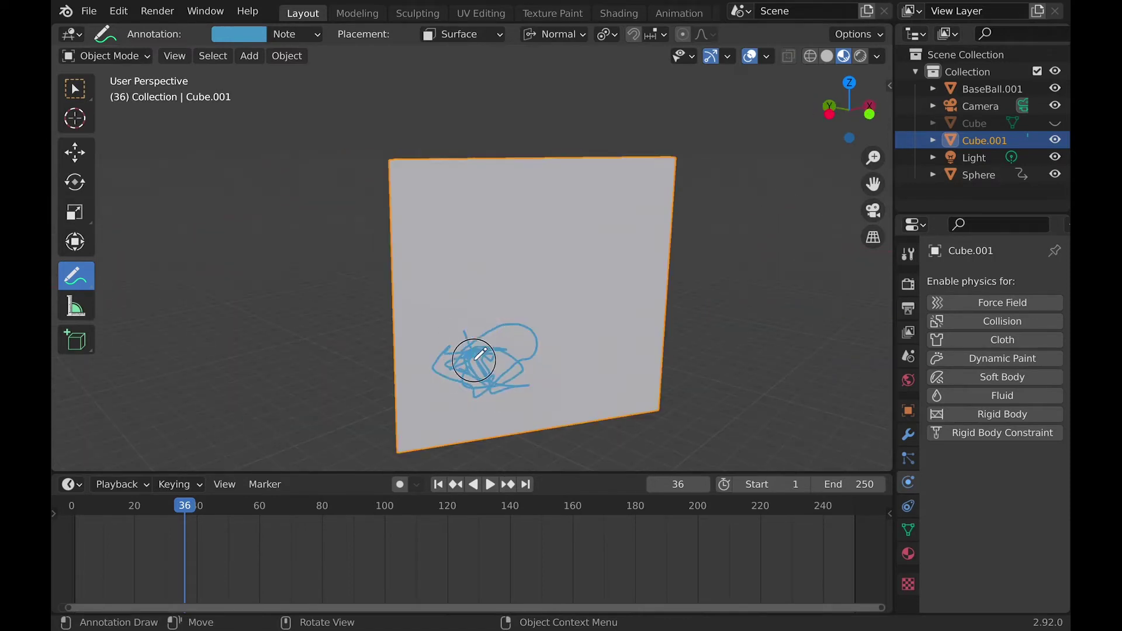
mouse_move(476, 331)
middle_mouse_down()
mouse_move(430, 333)
mouse_move(476, 332)
mouse_move(475, 254)
middle_mouse_up()
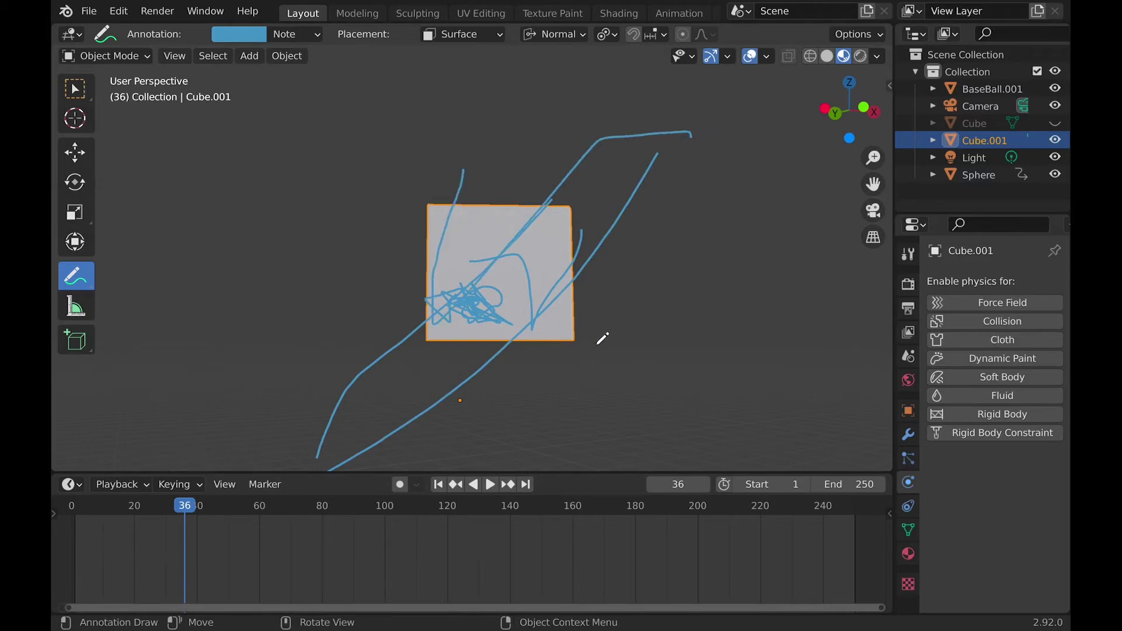
mouse_move(510, 173)
middle_mouse_down()
mouse_move(504, 231)
mouse_move(479, 241)
mouse_move(501, 246)
middle_mouse_up()
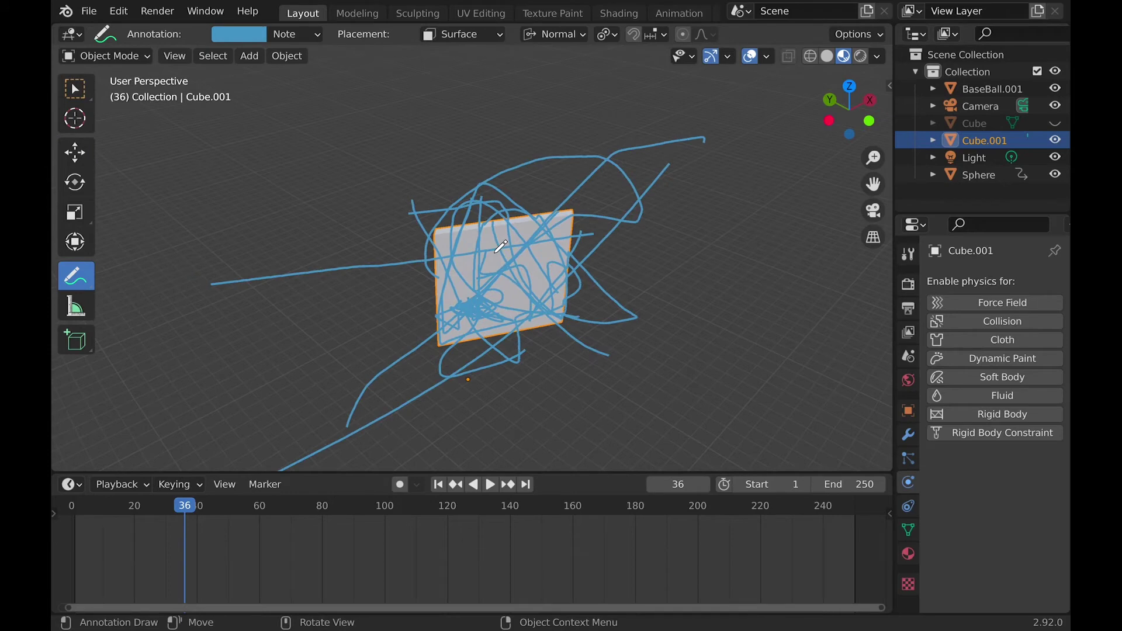
key("F3")
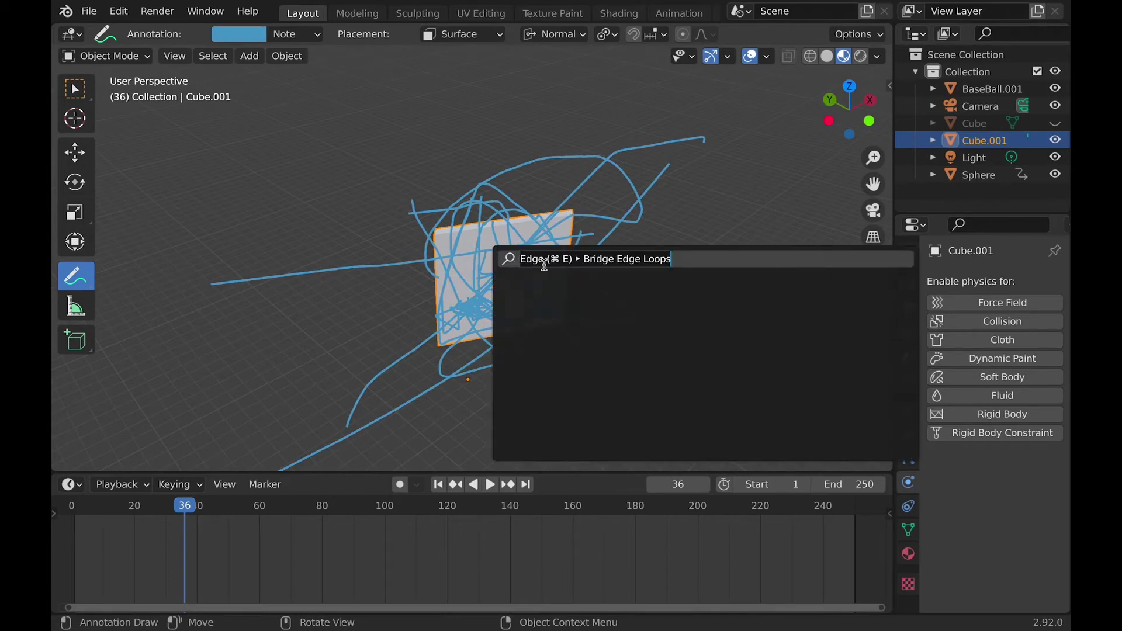
- Run Cell Fracture on the slab from the annotation strokes with Source Limit 150
type("cell")
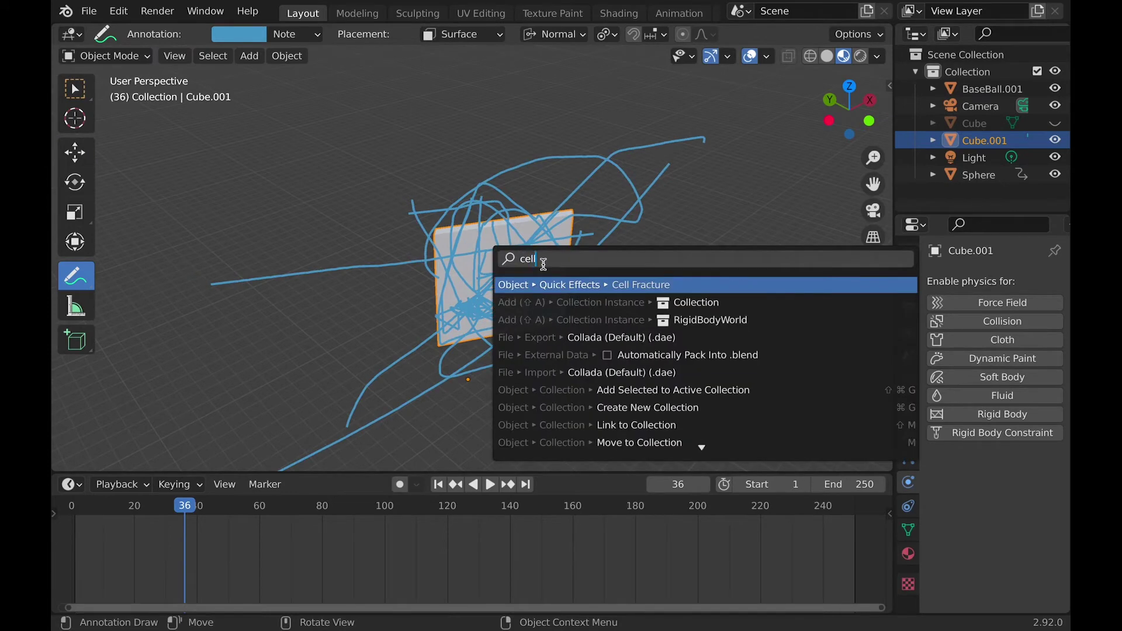
left_click(556, 284)
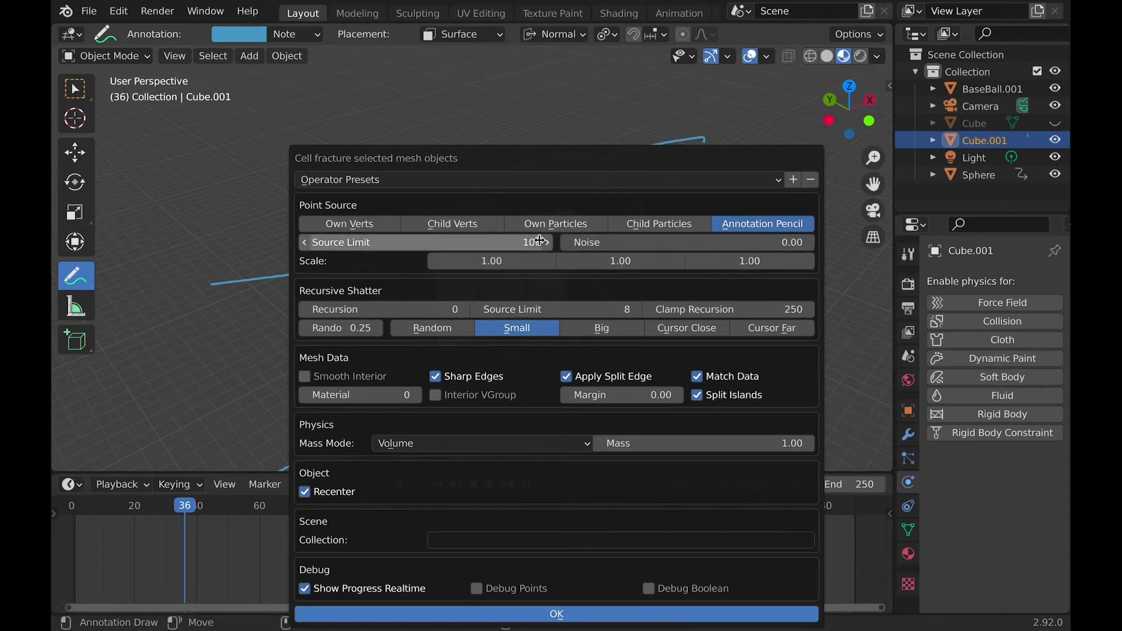
left_click(509, 242)
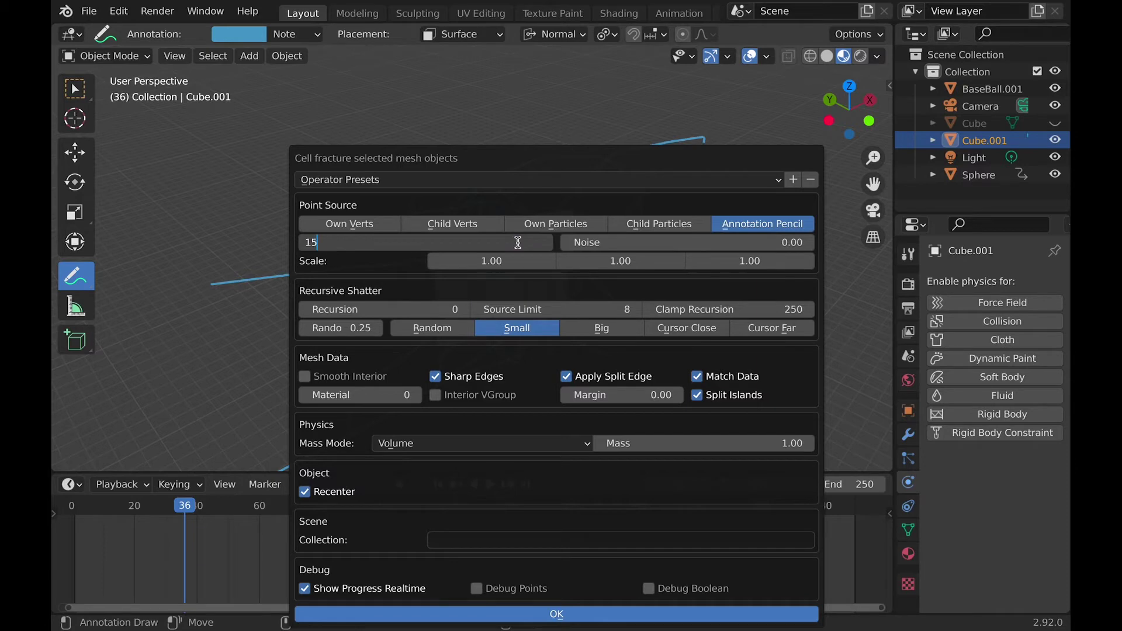
type("150")
key("Return")
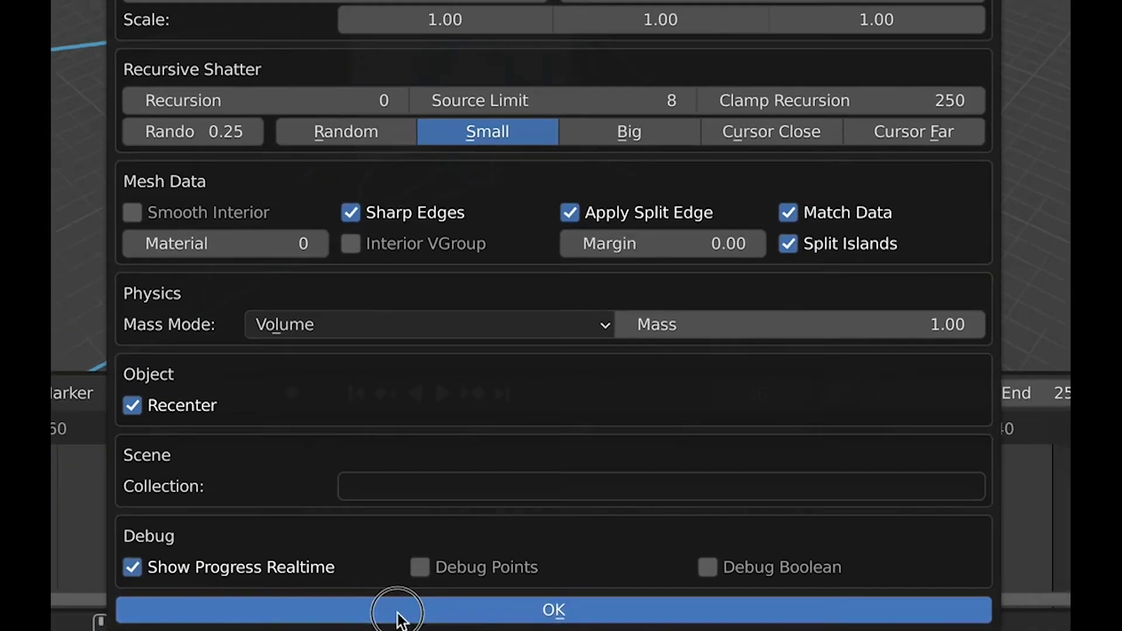
left_click(387, 611)
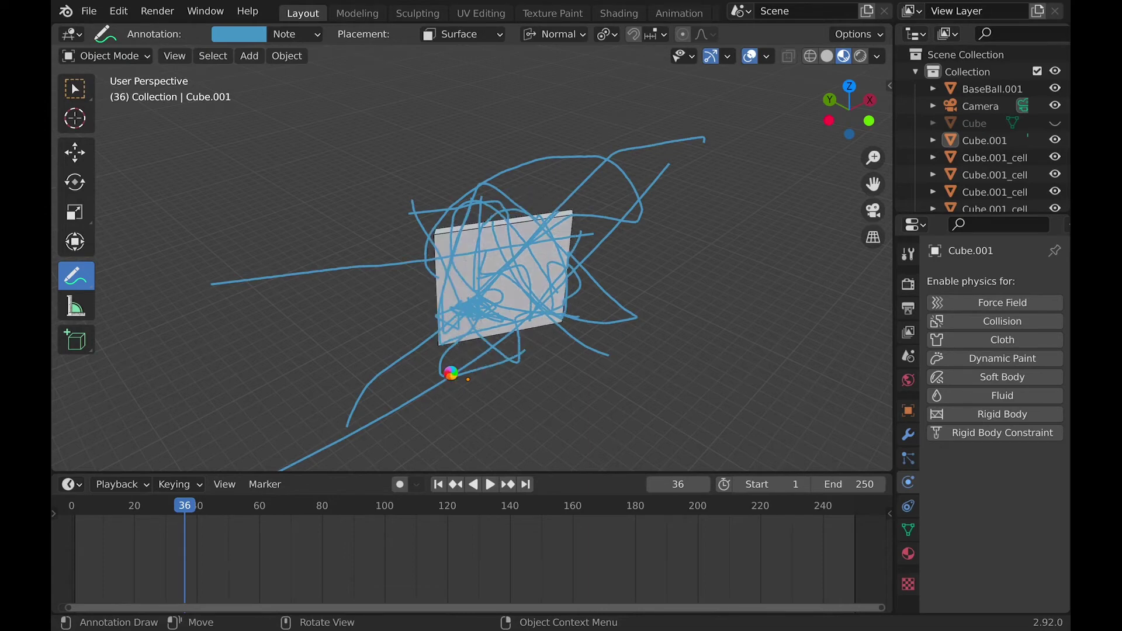
- Delete the Note annotation layer and return to box selection
middle_click_drag(451, 372, 322, 37)
left_click(321, 36)
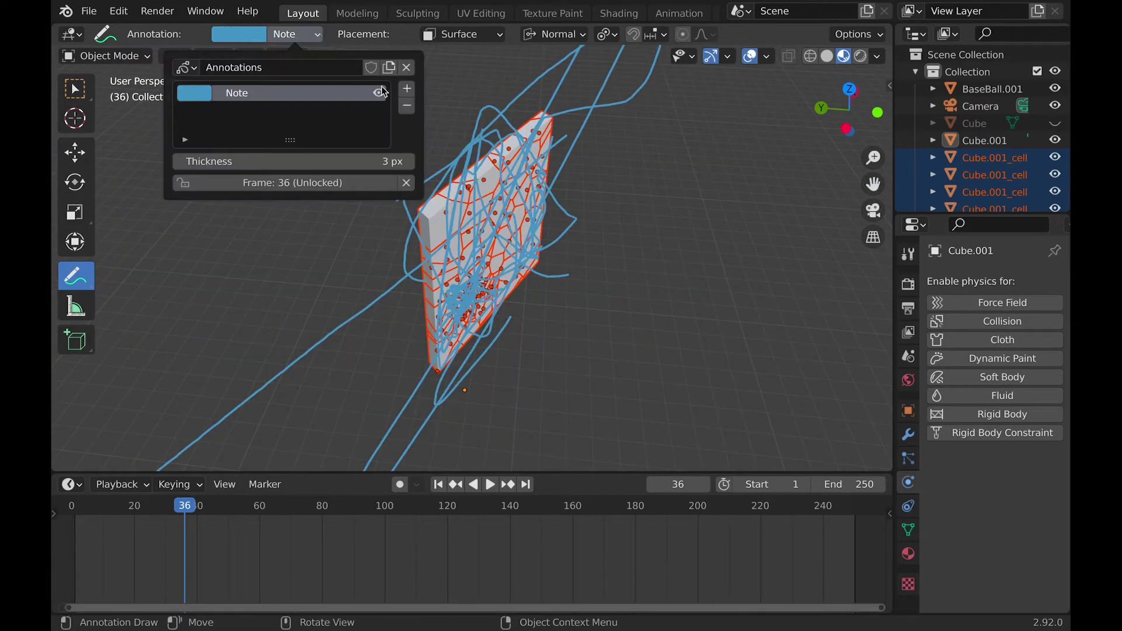
left_click(411, 107)
left_click(76, 88)
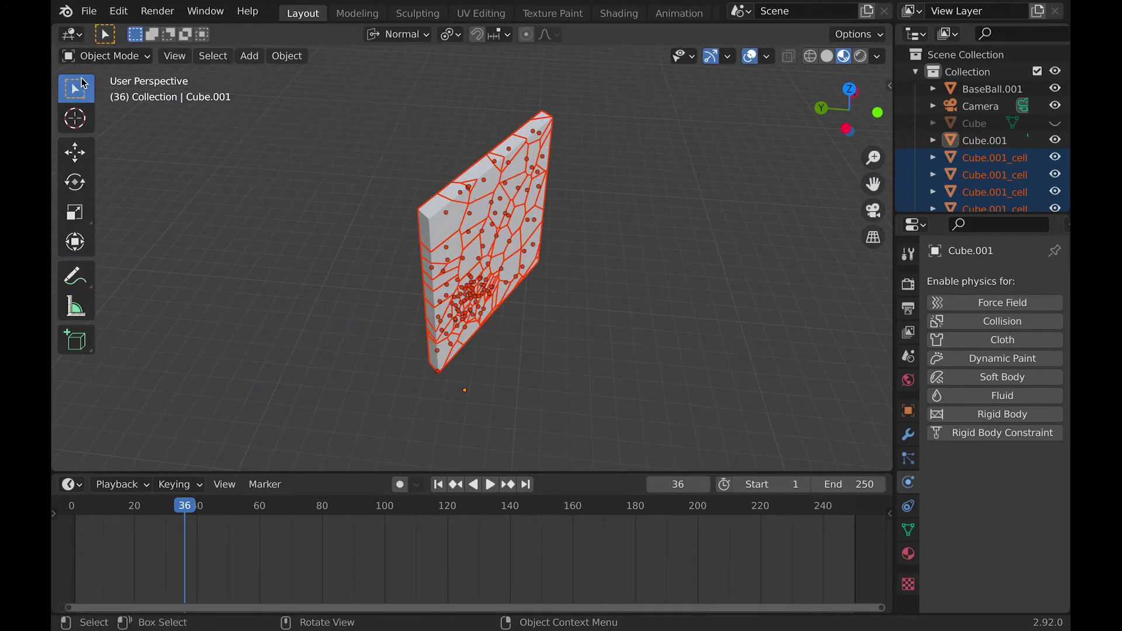
- Add a rigid body to the shard Cube.001_cell.017
middle_click_drag(338, 213, 338, 213)
middle_click_drag(409, 215, 473, 276)
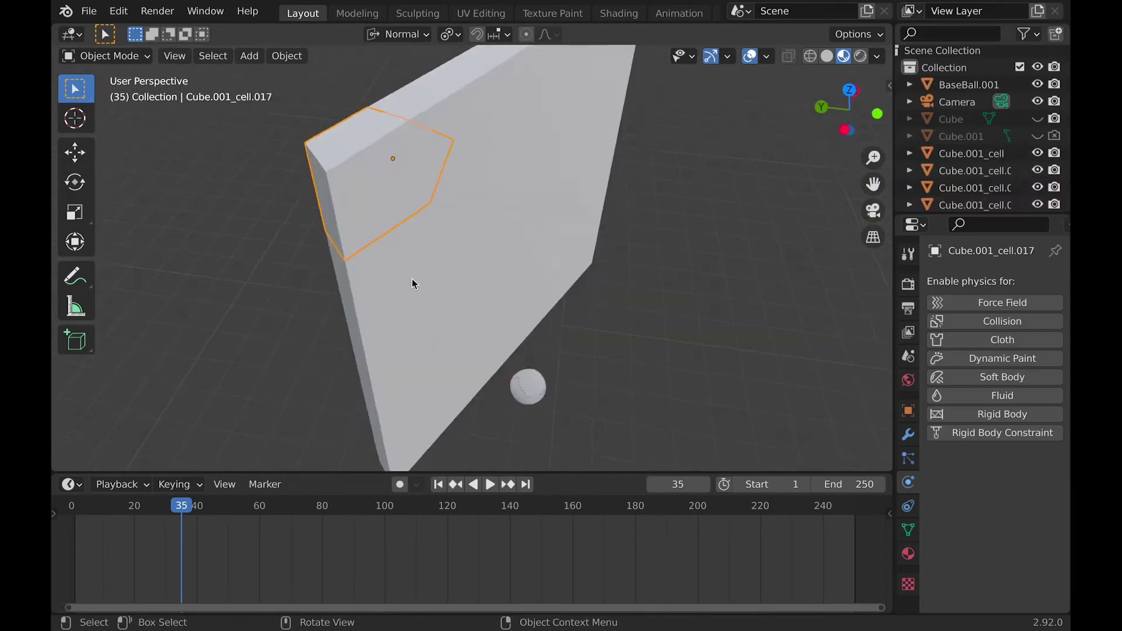
left_click(992, 416)
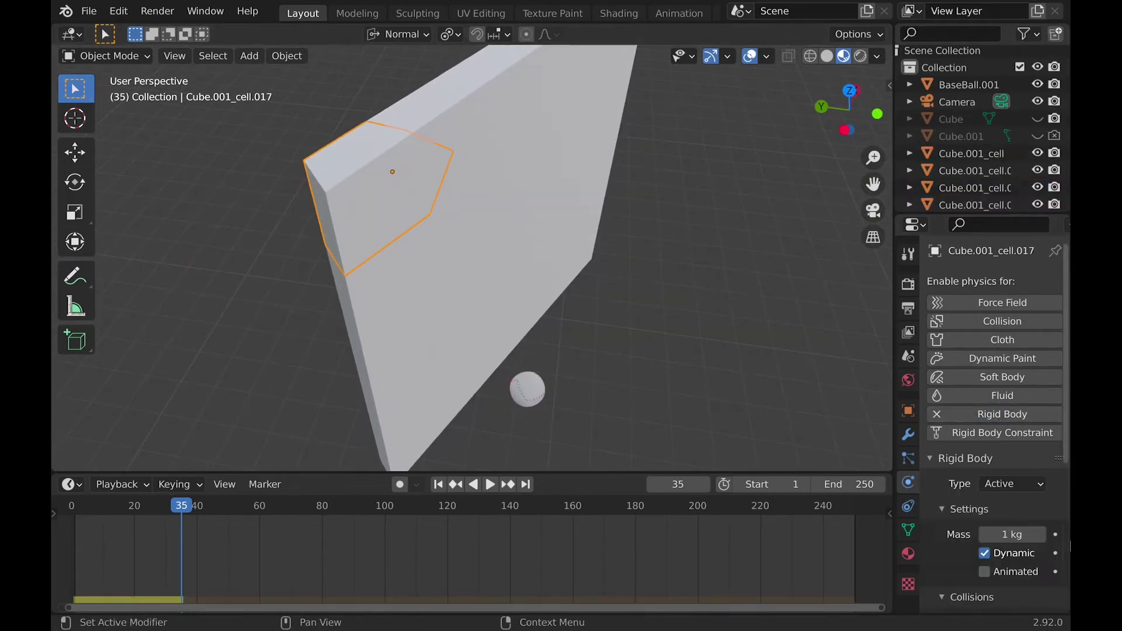
- Enable the shard's rigid body Deactivation with Start Deactivated ticked
scroll(1069, 546, "down", 2)
scroll(1000, 400, "down", 6)
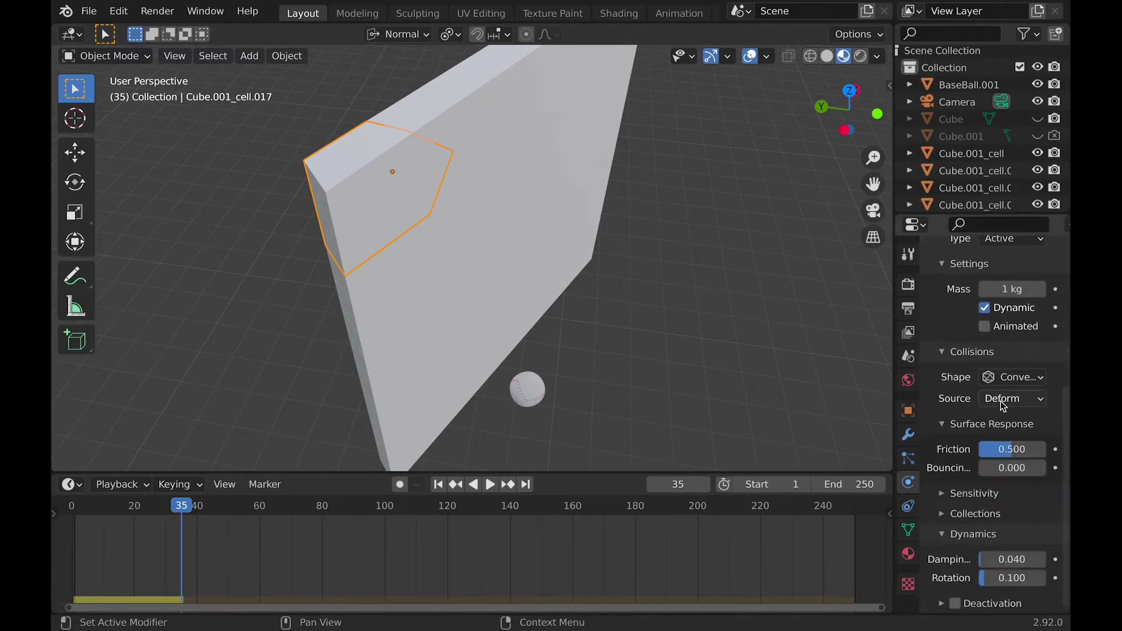
scroll(1000, 401, "down", 2)
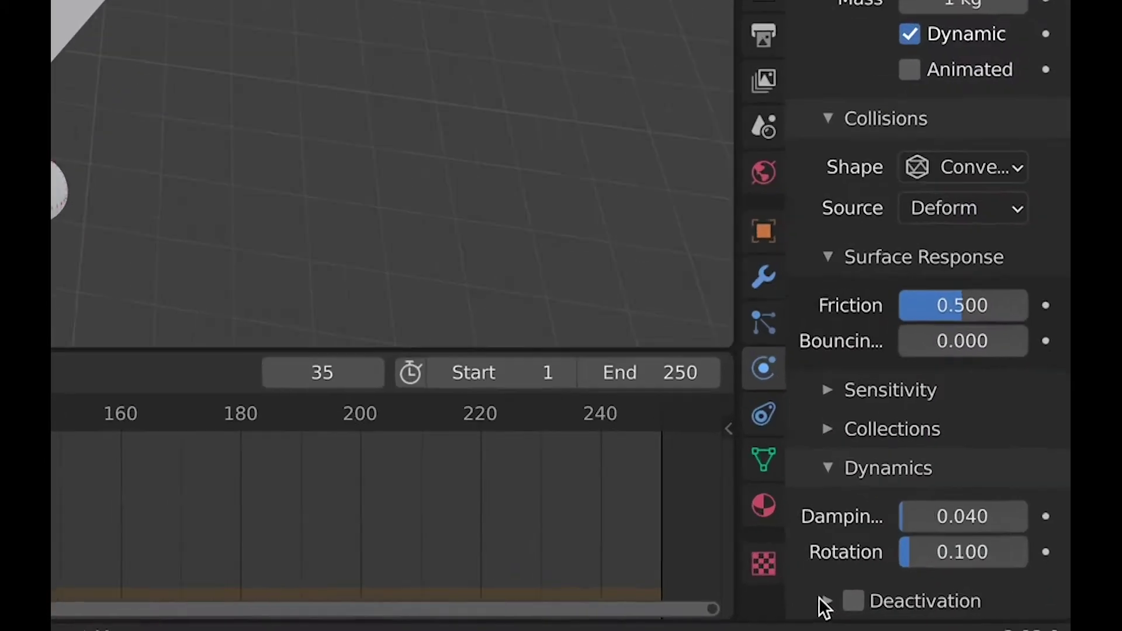
left_click(823, 602)
left_click(853, 601)
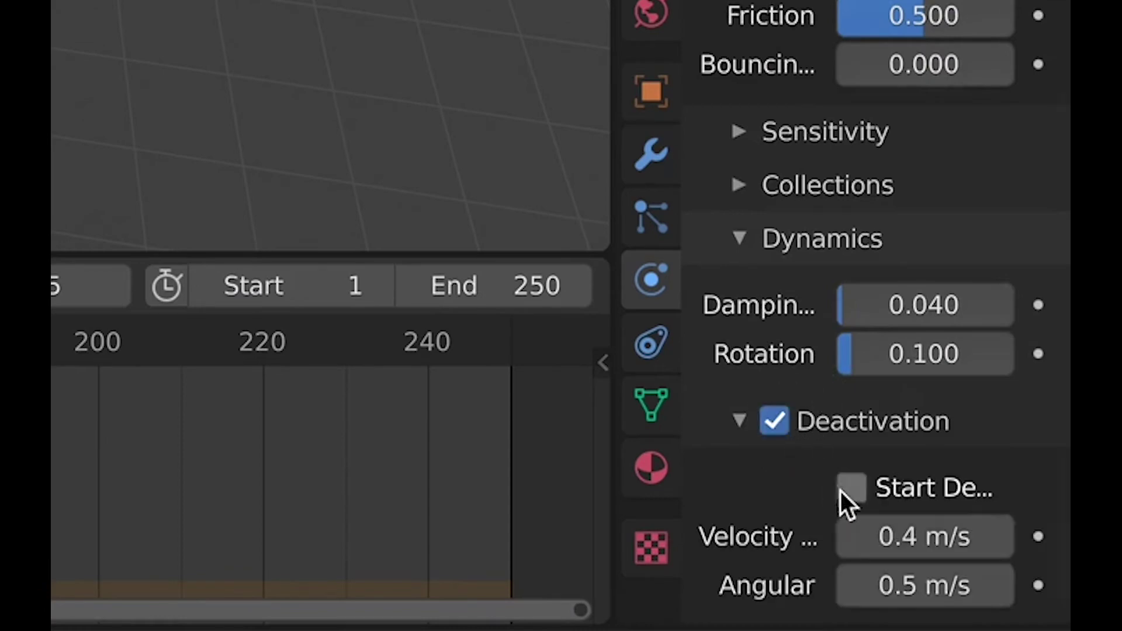
left_click(850, 488)
scroll(852, 555, "up", 5)
scroll(850, 555, "down", 1)
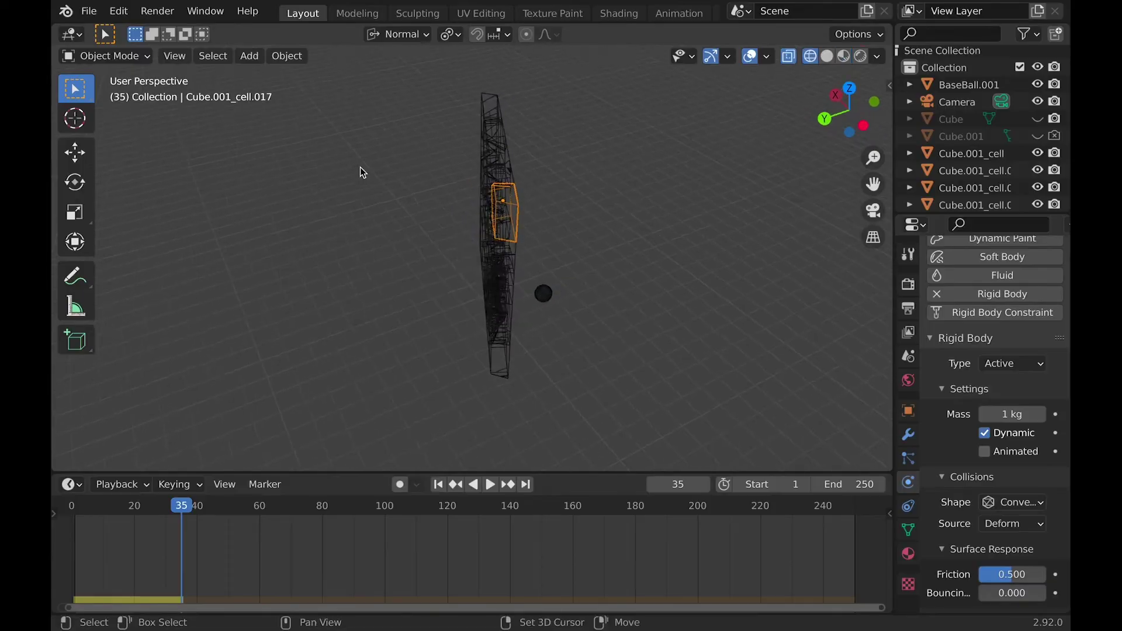
- Box-select all the fractured glass cells
middle_click_drag(370, 103, 369, 90)
left_click_drag(367, 83, 514, 392)
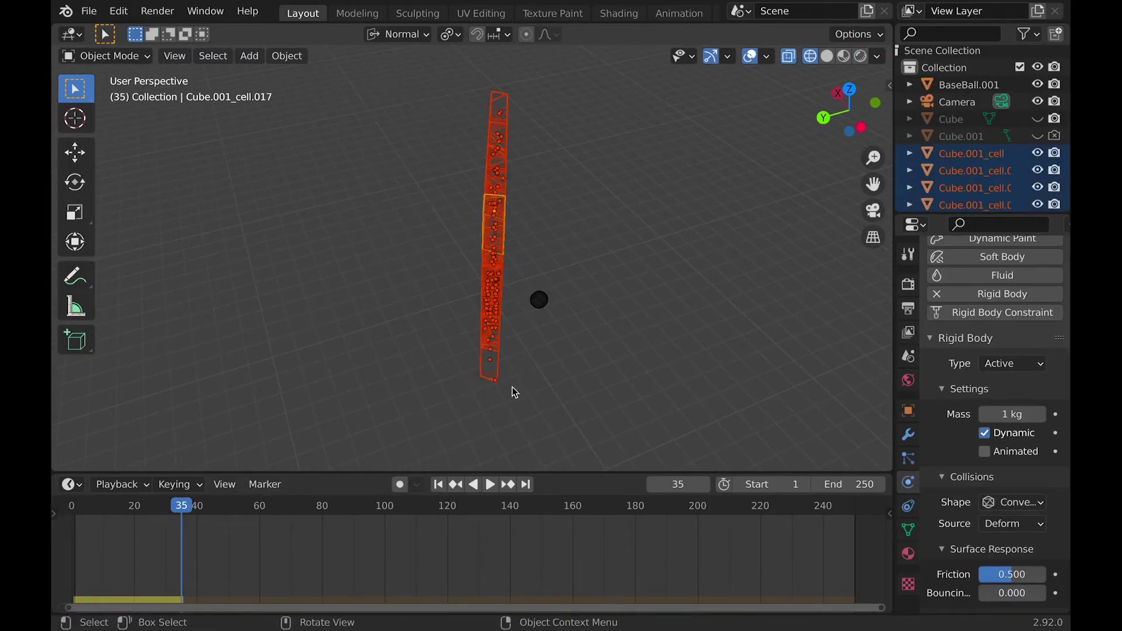
key("KP_6")
key("KP_6")
key("KP_6")
key("KP_6")
key("KP_6")
key("KP_6")
middle_click_drag(514, 392, 367, 206)
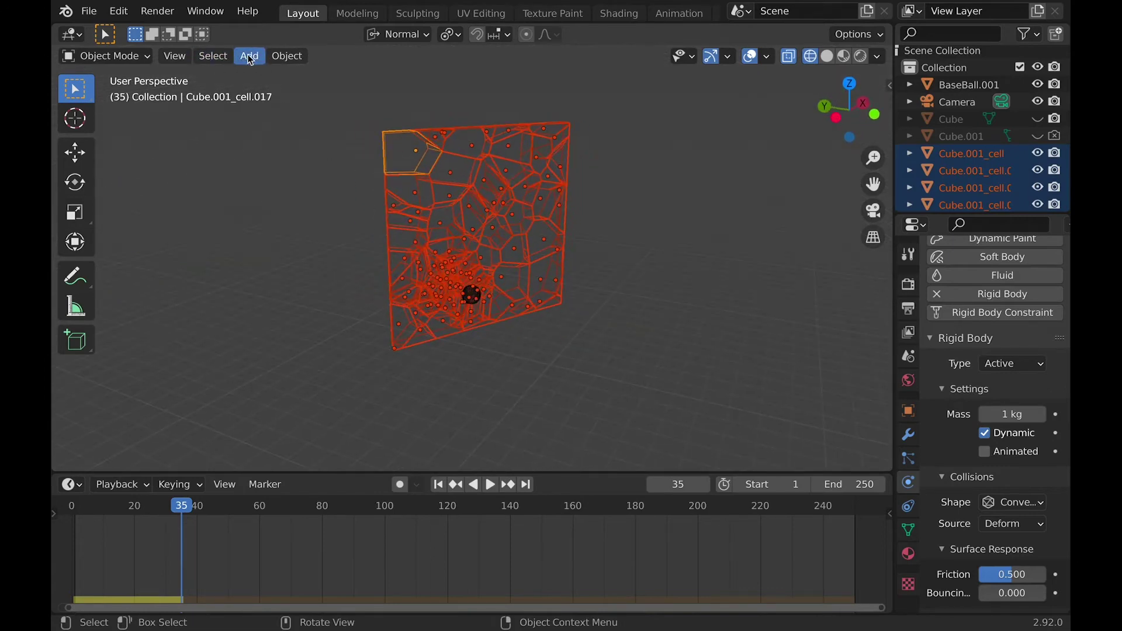
- Calculate the cells' masses from Glass (Broken), giving the active shard 1483 kg
left_click(287, 56)
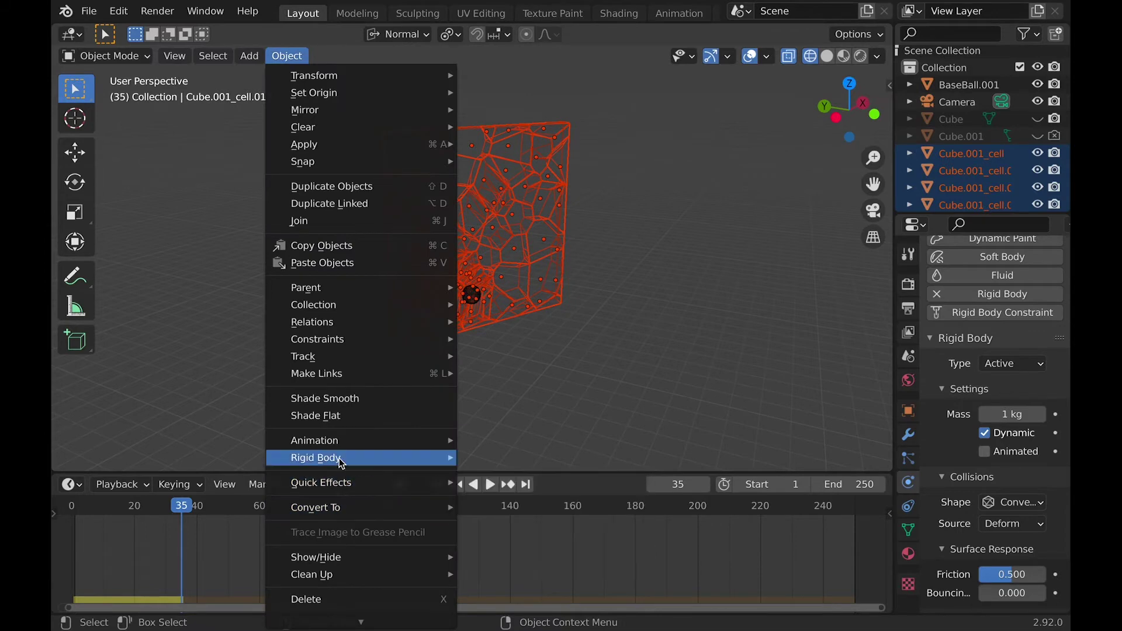
mouse_move(342, 464)
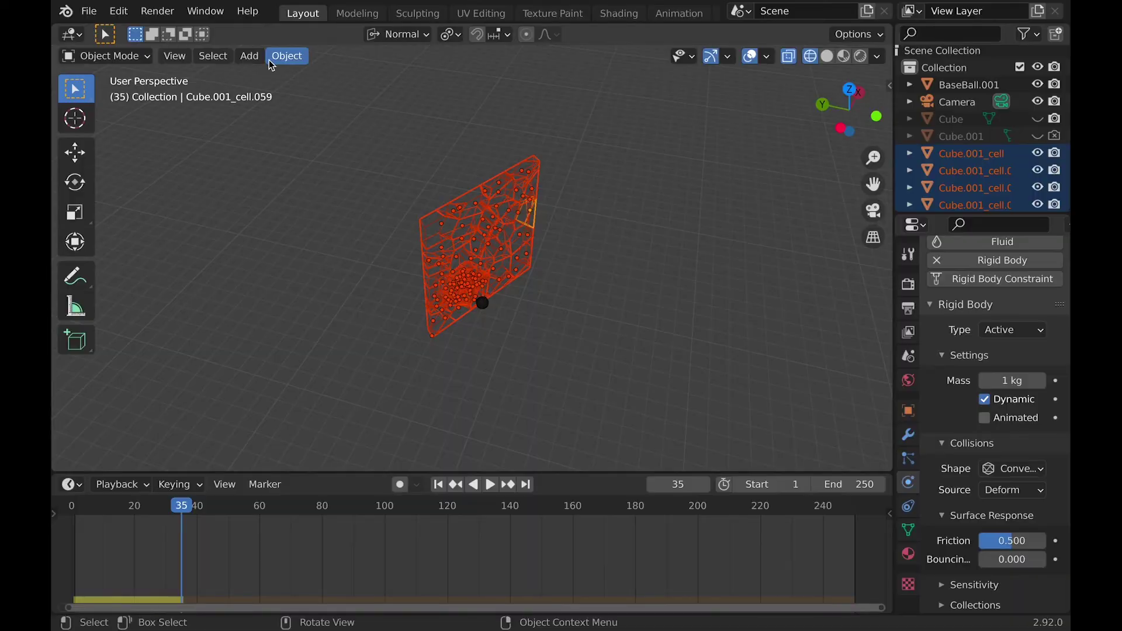
left_click(281, 59)
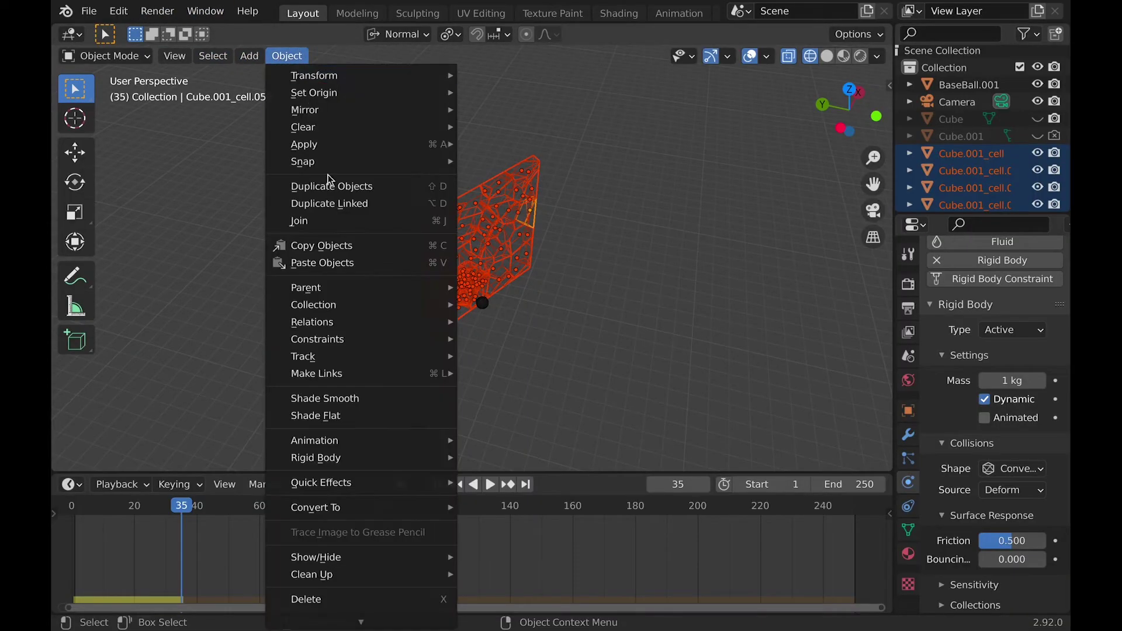
mouse_move(350, 457)
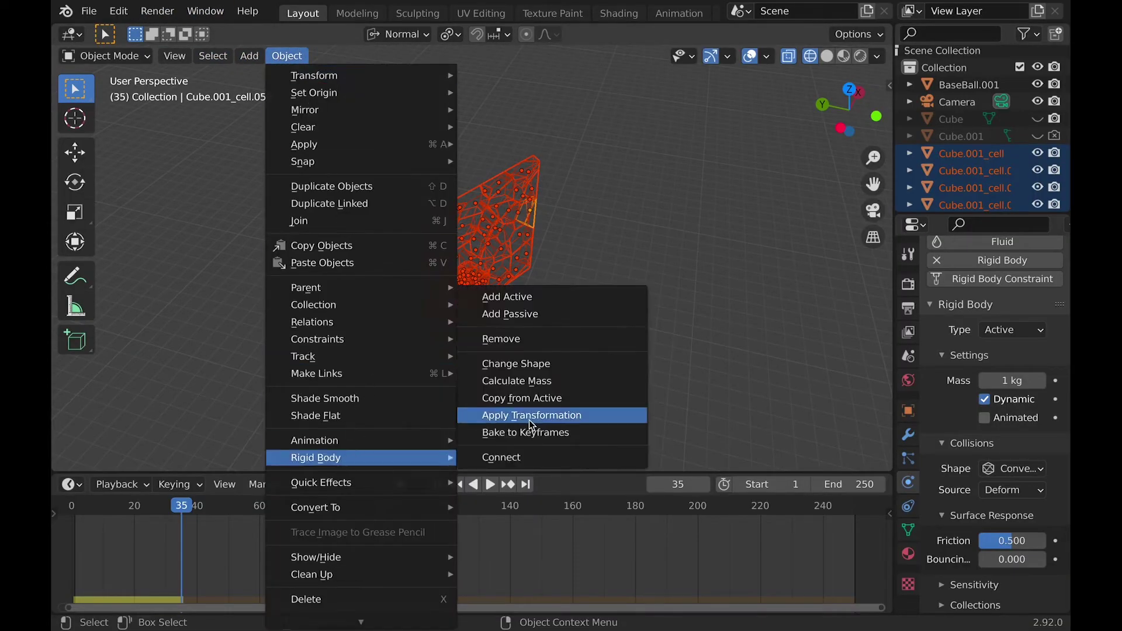
left_click(514, 382)
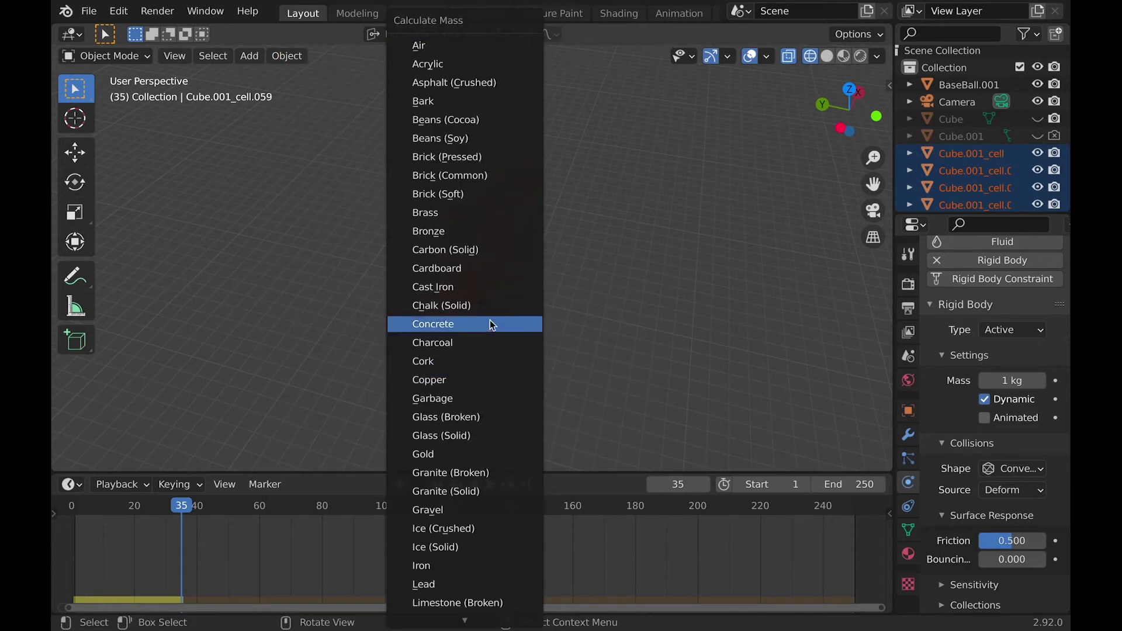
left_click(445, 417)
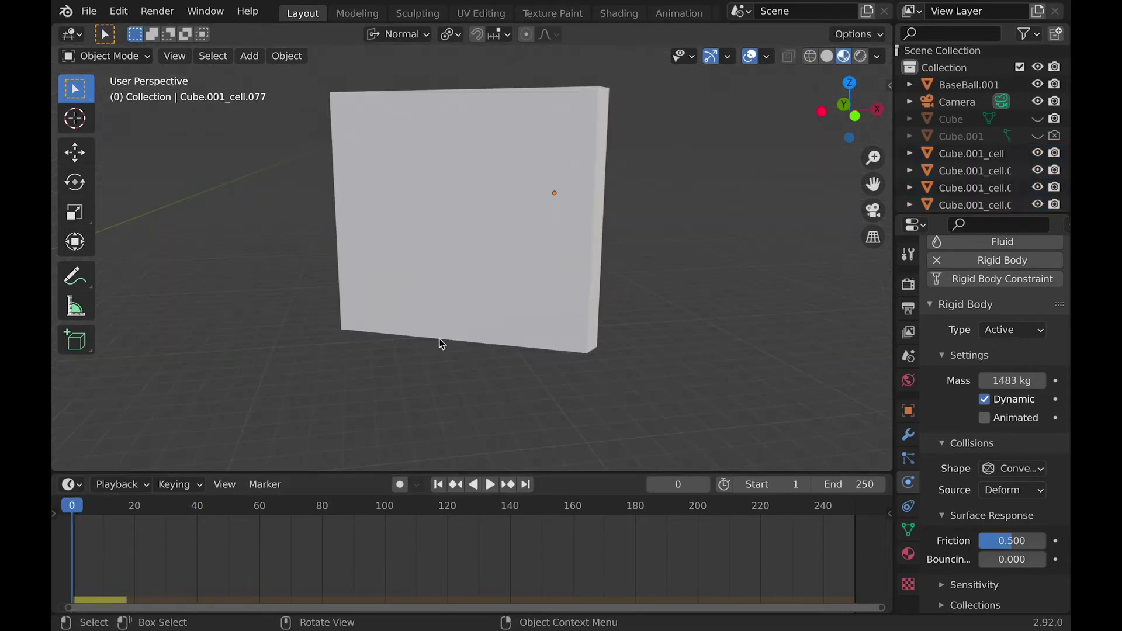
- Test-play the fracture simulation, then rewind the timeline to frame 0
key("space")
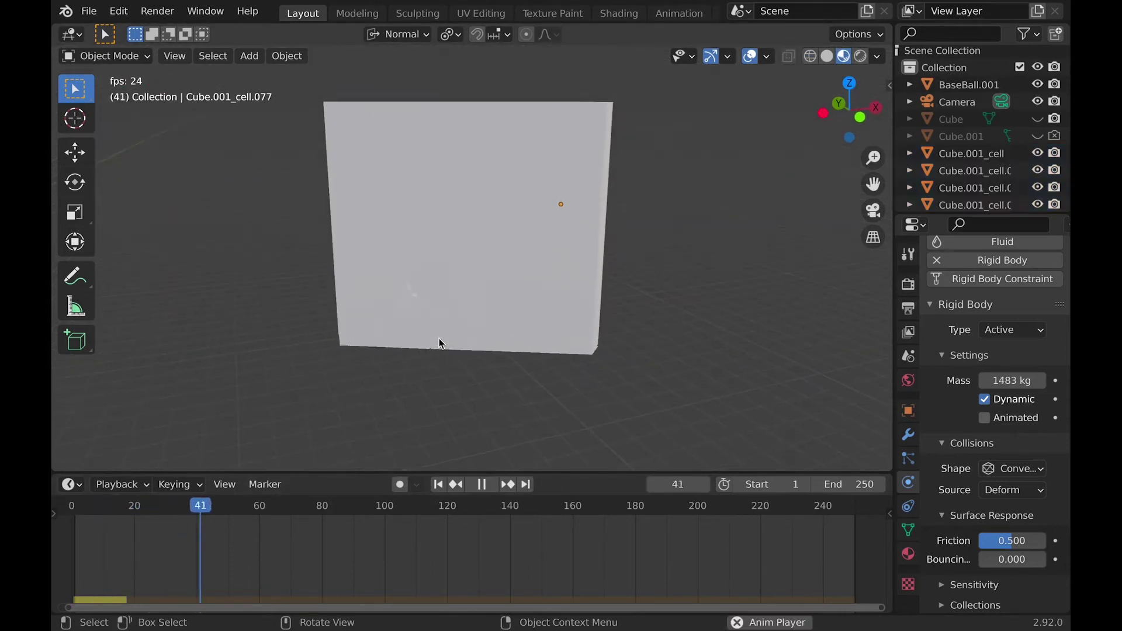
key("space")
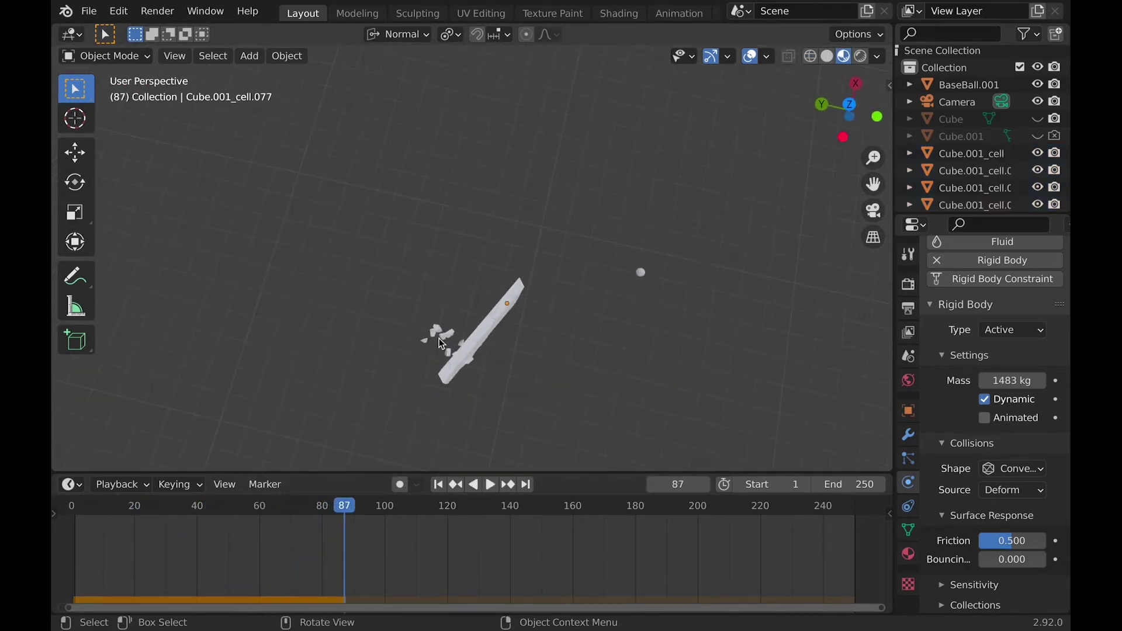
left_click_drag(685, 492, 619, 492)
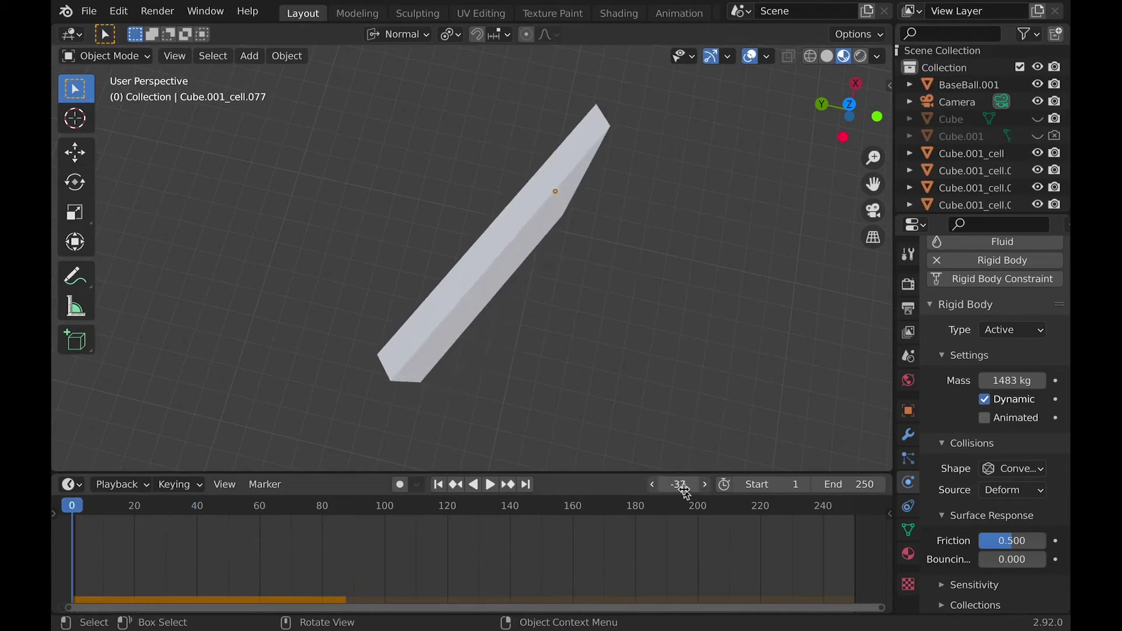
- Unhide the frame objects Cube and Cube.001 and select the frame
middle_click_drag(447, 338, 447, 337)
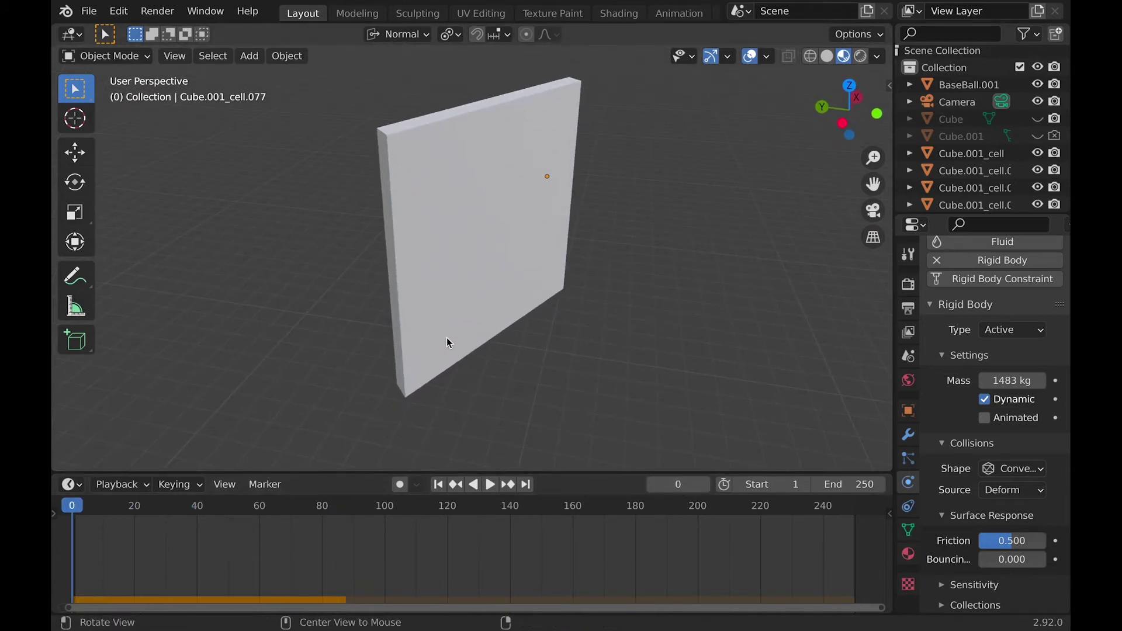
key("alt+h")
left_click(446, 338)
- Give the frame Cube a Passive rigid body with a Mesh collision shape
middle_click_drag(493, 384, 561, 386)
left_click(972, 412)
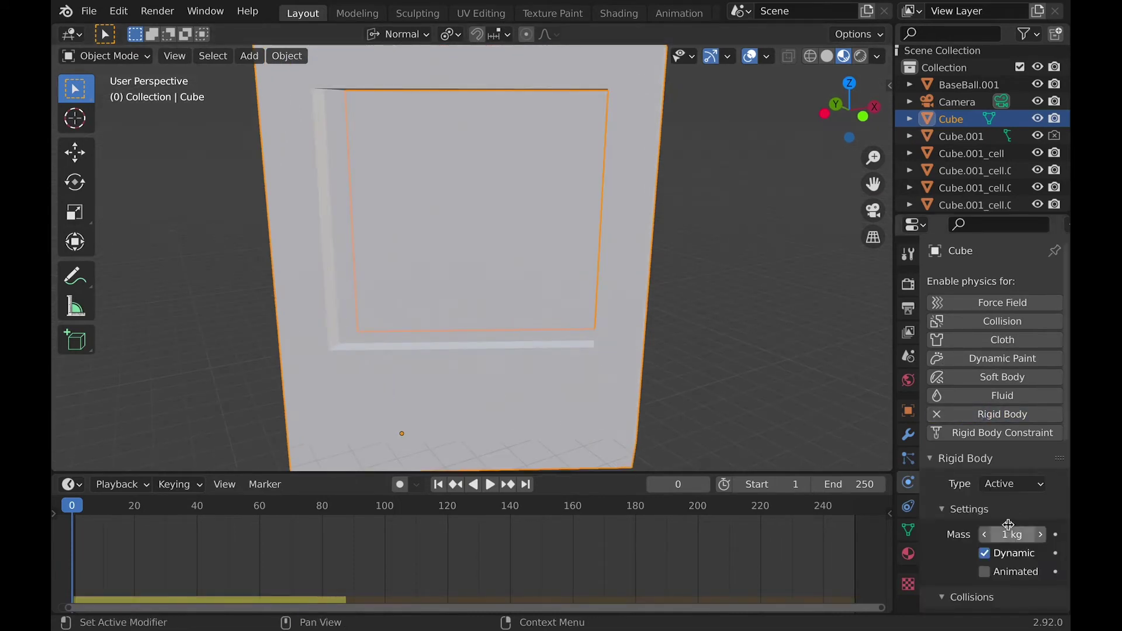
scroll(1007, 467, "down", 3)
left_click(1010, 413)
left_click(990, 448)
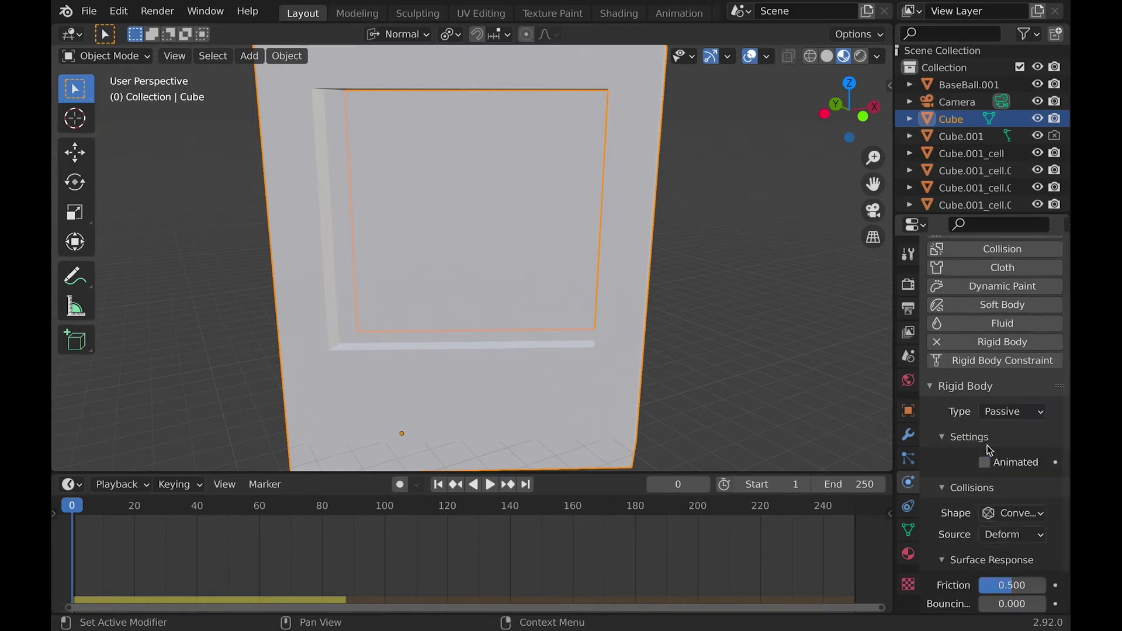
scroll(1008, 485, "down", 1)
left_click(1008, 484)
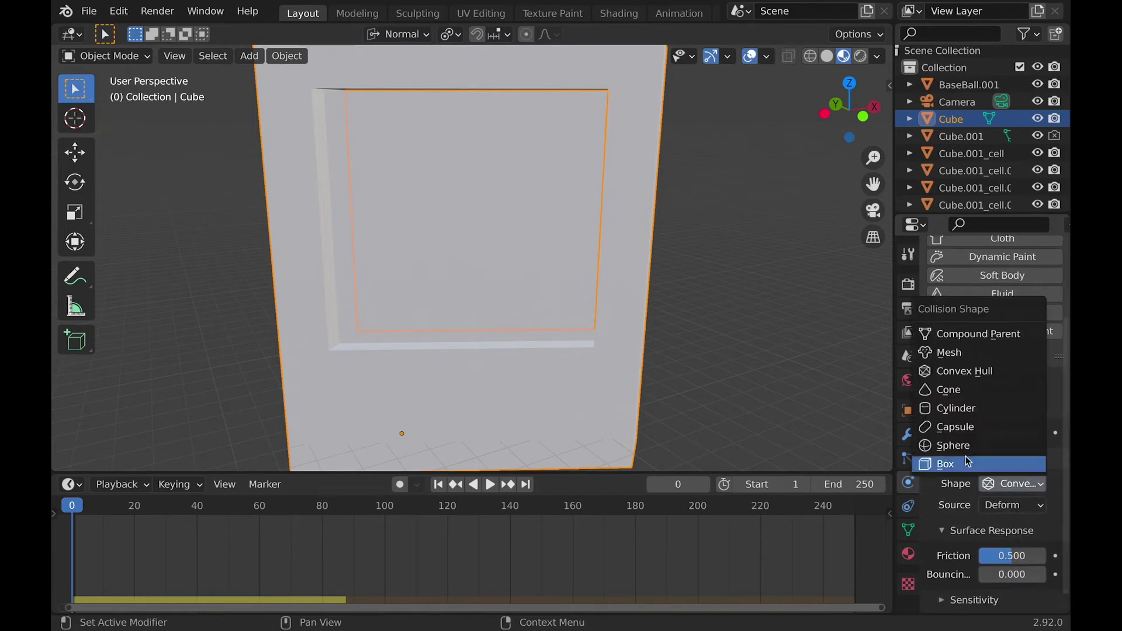
left_click(958, 353)
scroll(1031, 506, "down", 2)
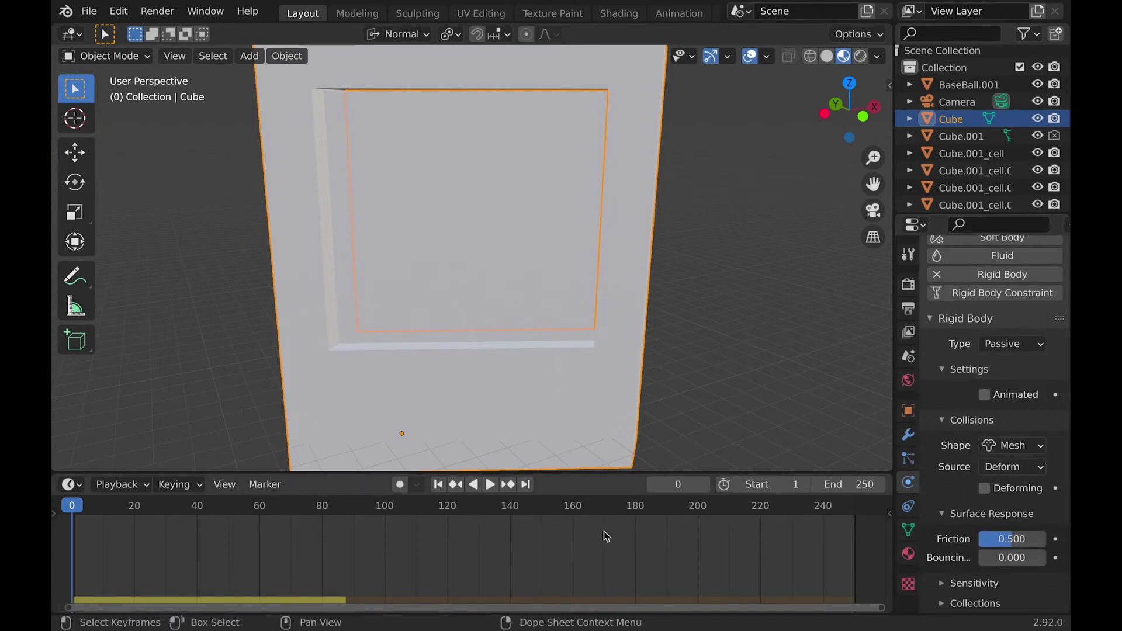
left_click(699, 254)
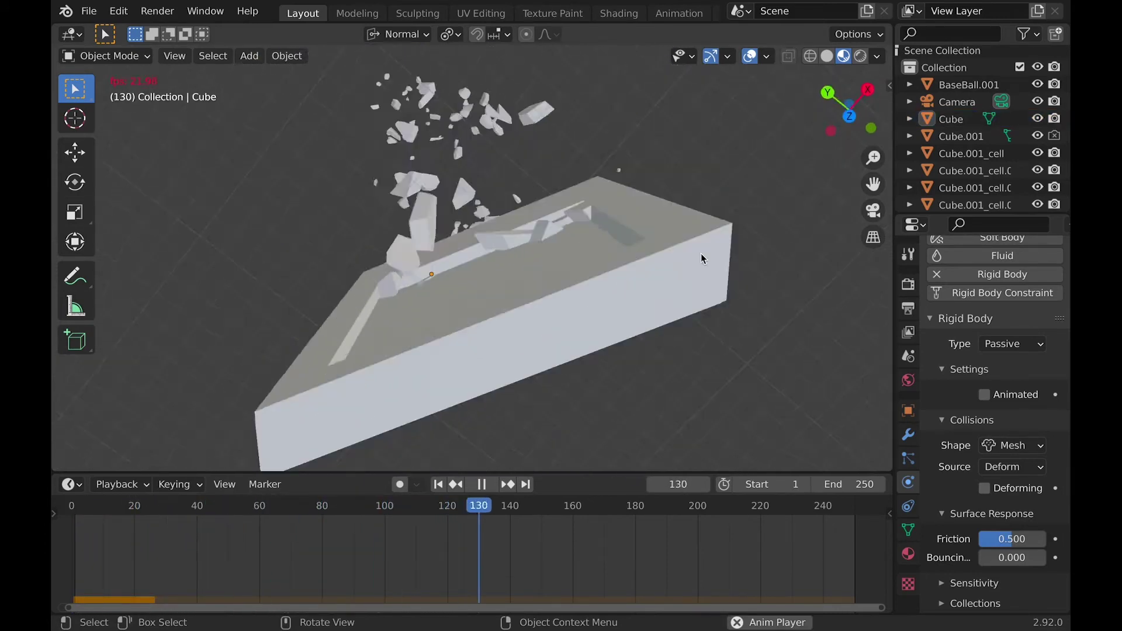
- Hide Cube.001, look through the camera, and replay the simulation from the start
left_click(472, 209)
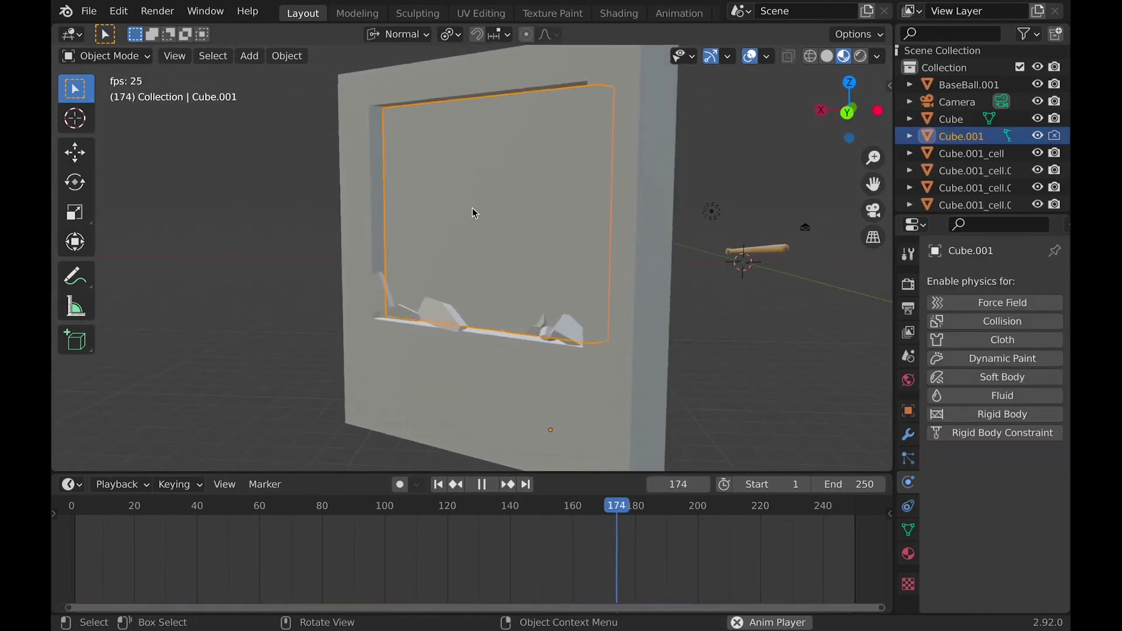
key("h")
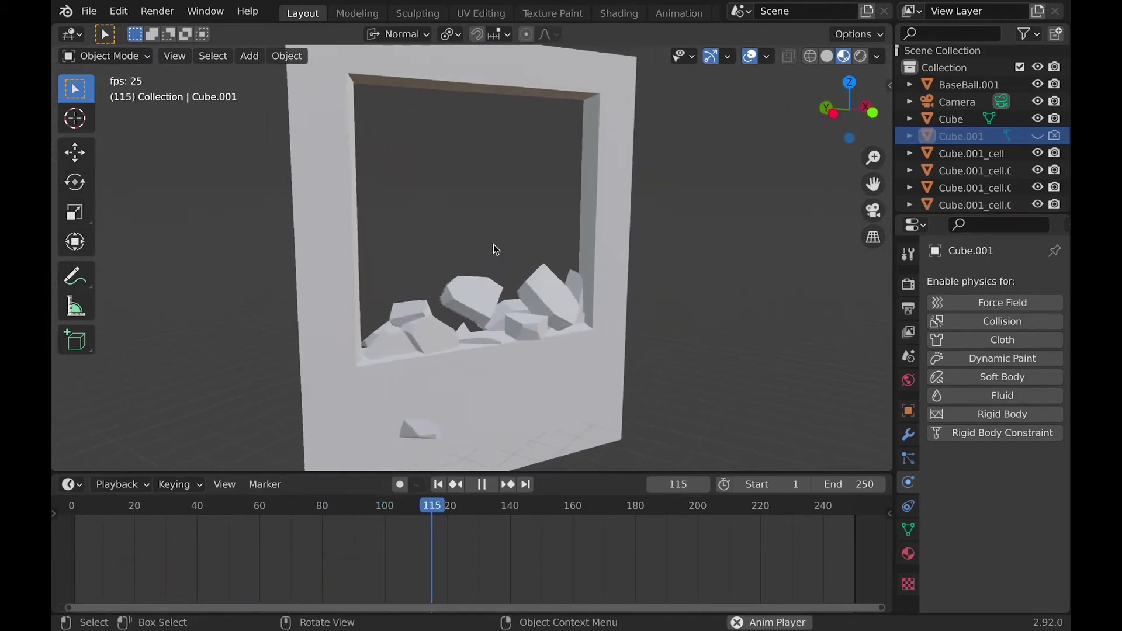
key("KP_0")
key("space")
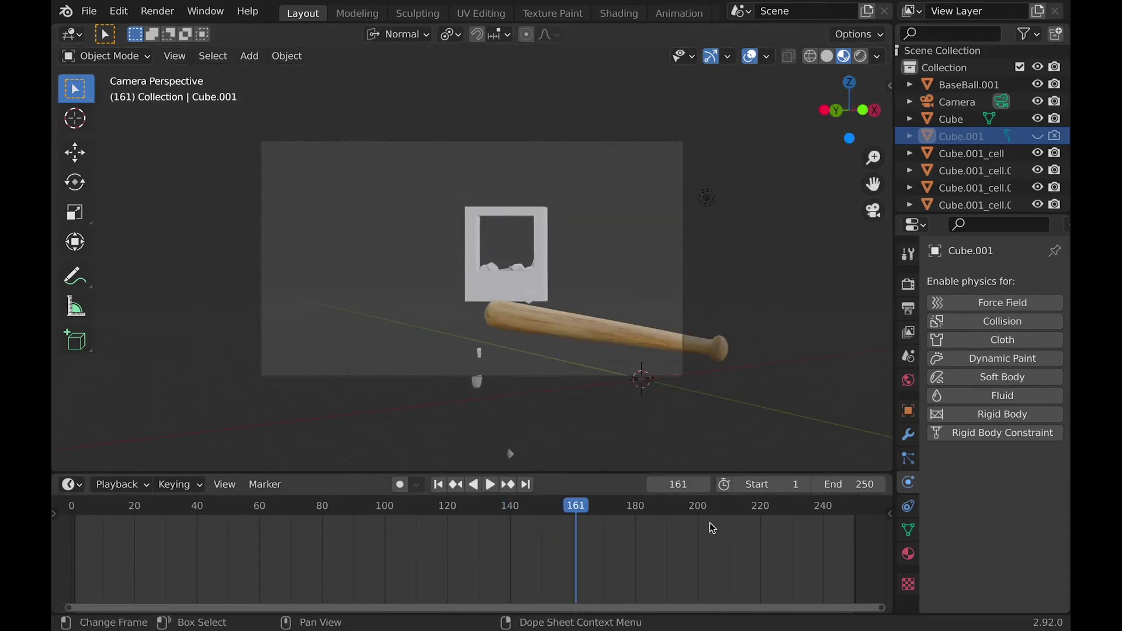
left_click_drag(476, 549, 74, 549)
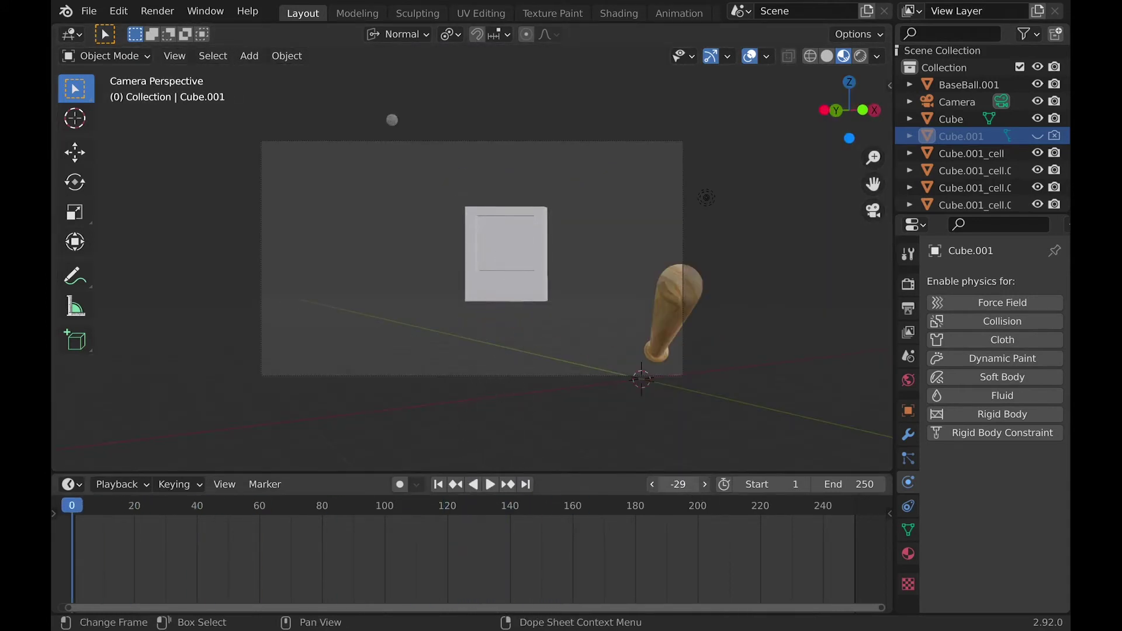
key("space")
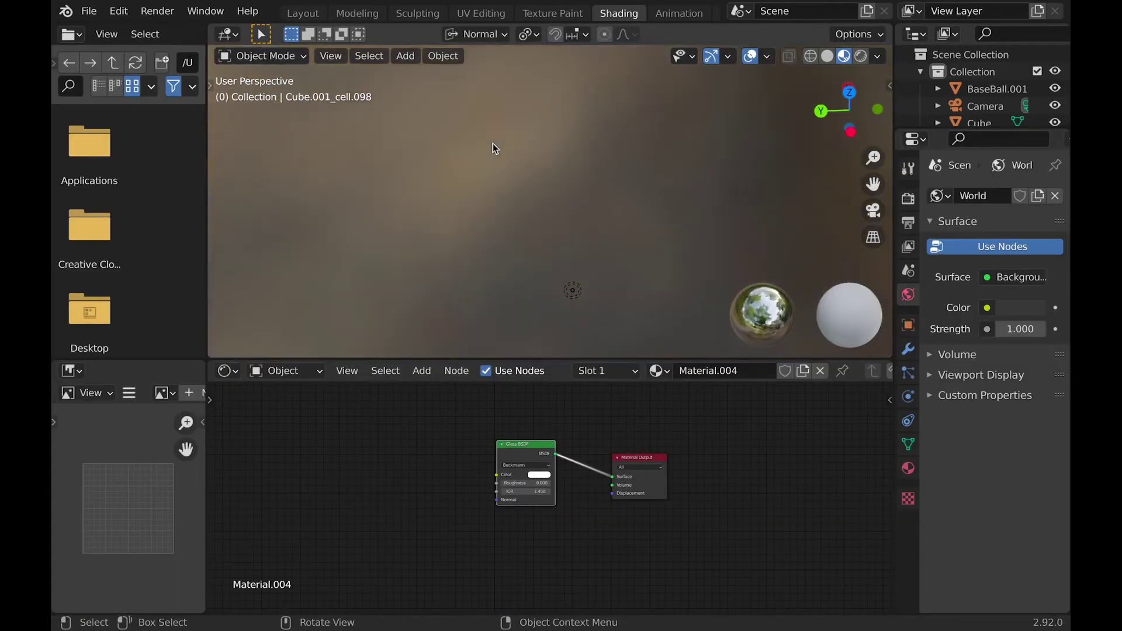
- Switch back to the Layout workspace and zoom to view the glass wall
scroll(492, 142, "left", 5)
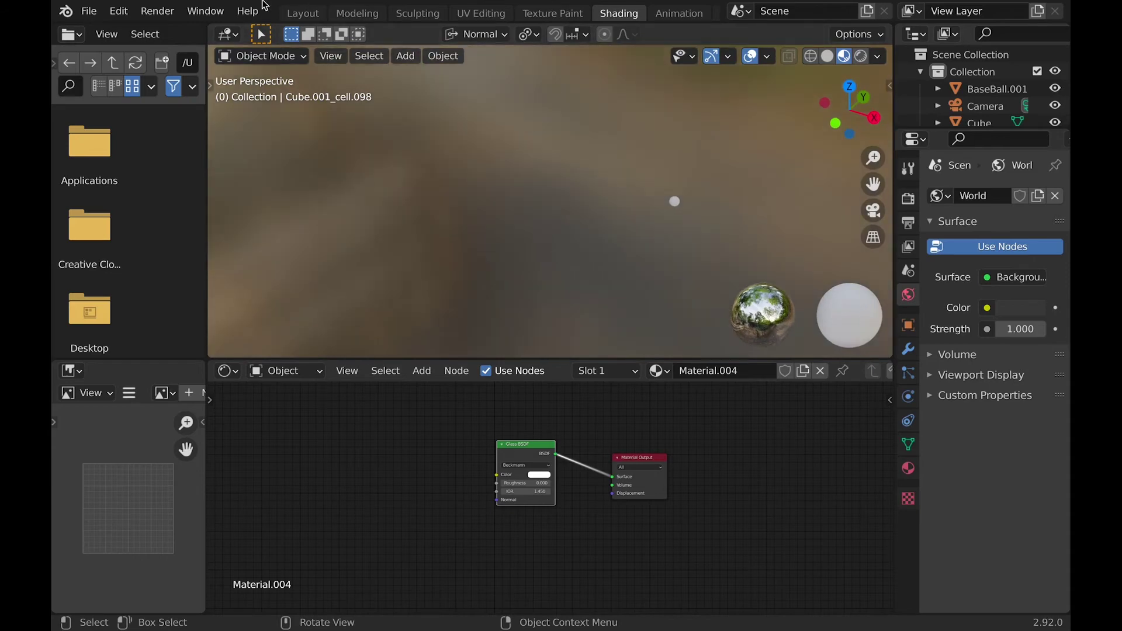
left_click(310, 15)
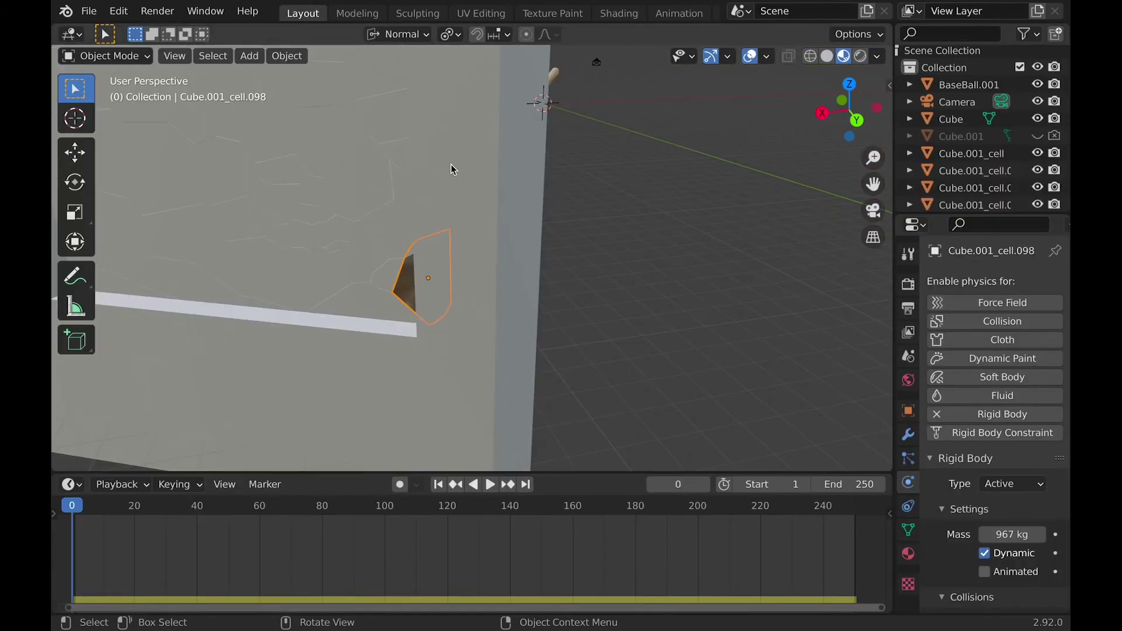
scroll(451, 167, "up", 3, "ctrl")
scroll(450, 169, "down", 5)
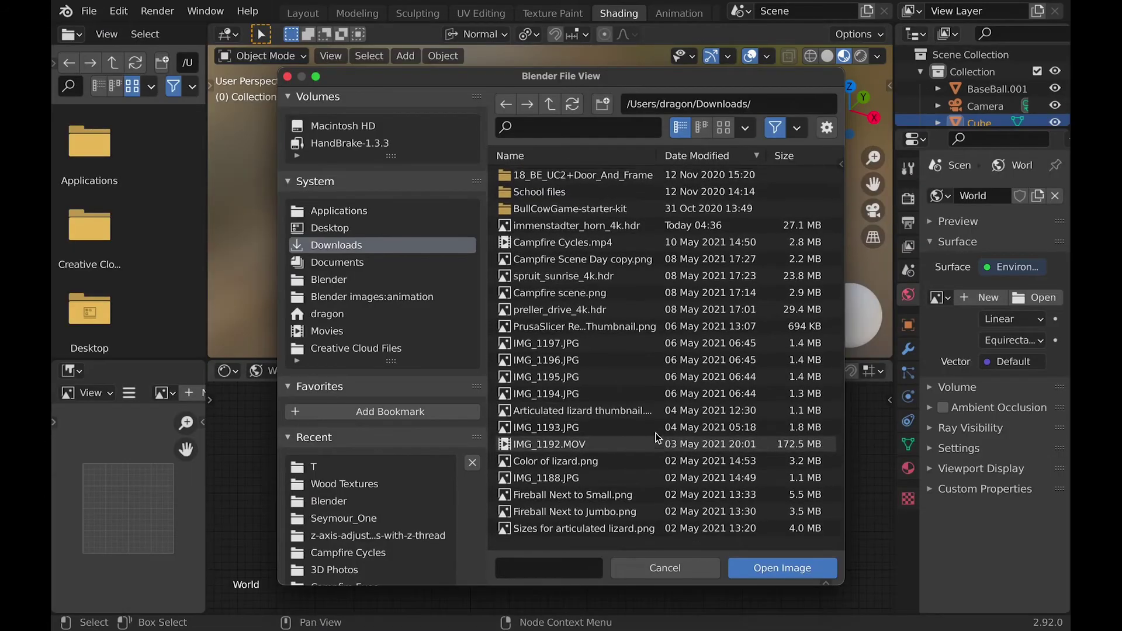
scroll(665, 351, "up", 2)
- Load immenstadter_horn_4k.hdr as the world background and preview it in rendered front view
left_click(564, 250)
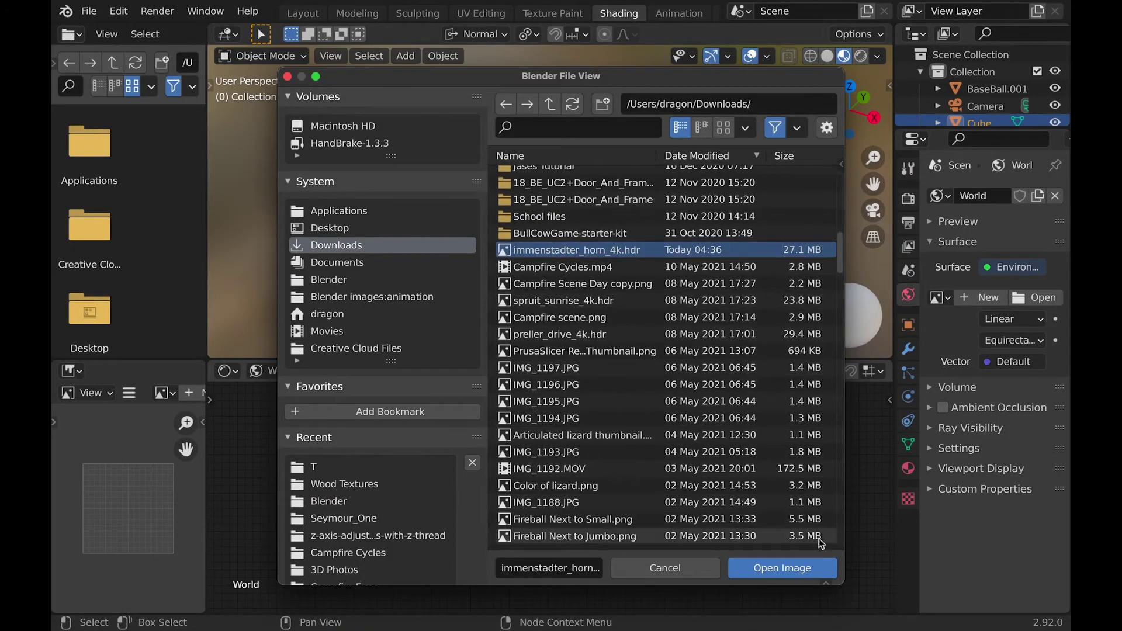
left_click(781, 567)
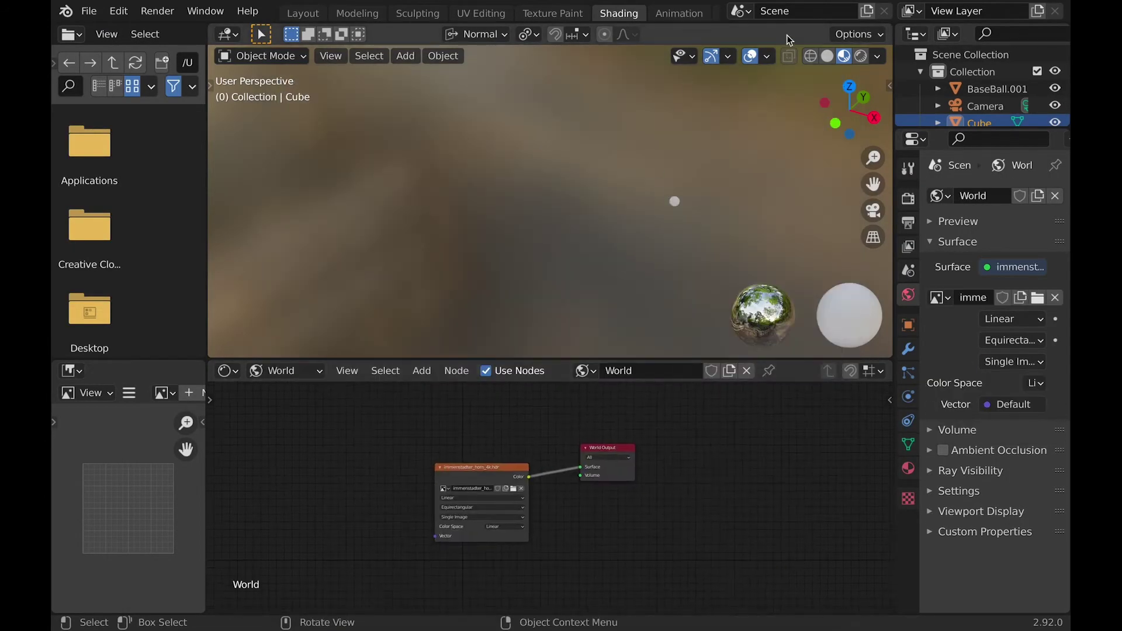
left_click(827, 56)
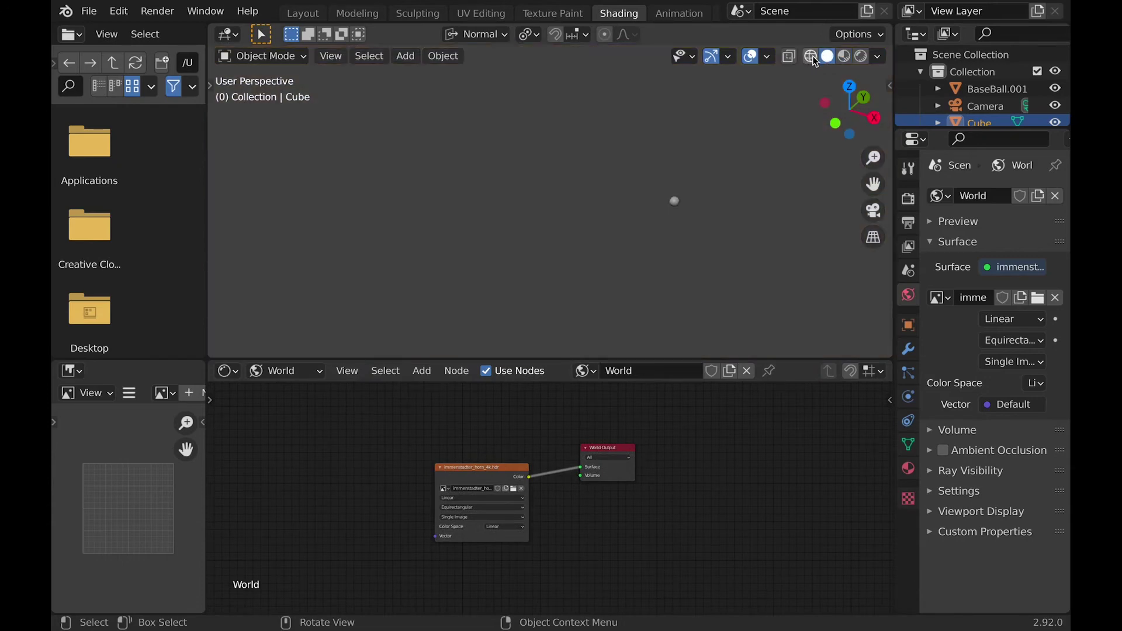
left_click(860, 56)
key("KP_1")
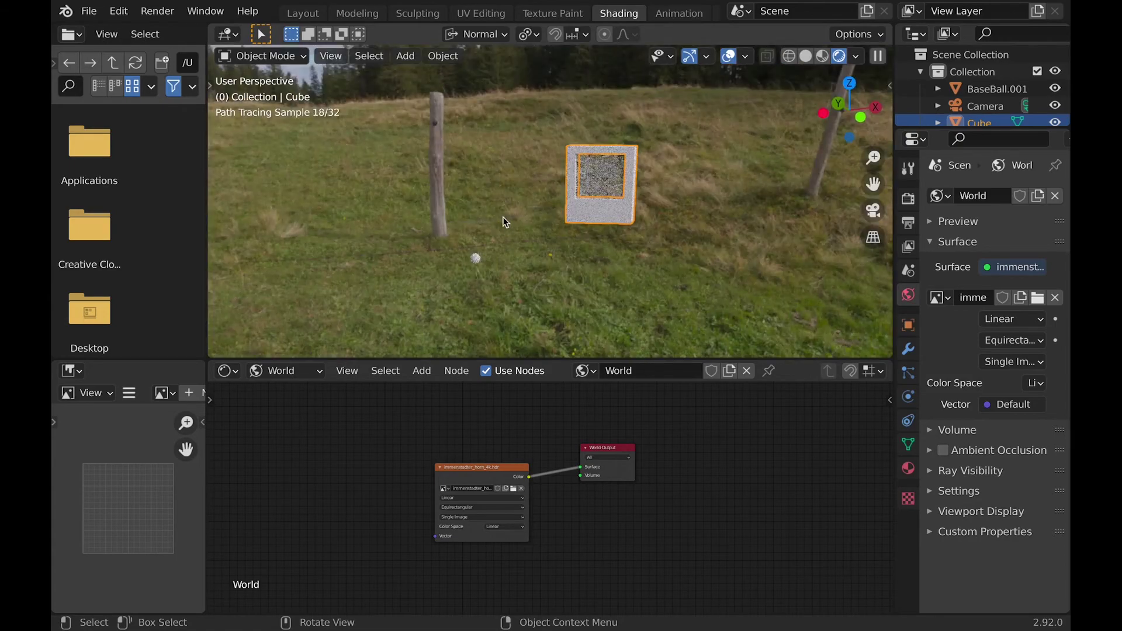
scroll(515, 215, "right", 5, "shift")
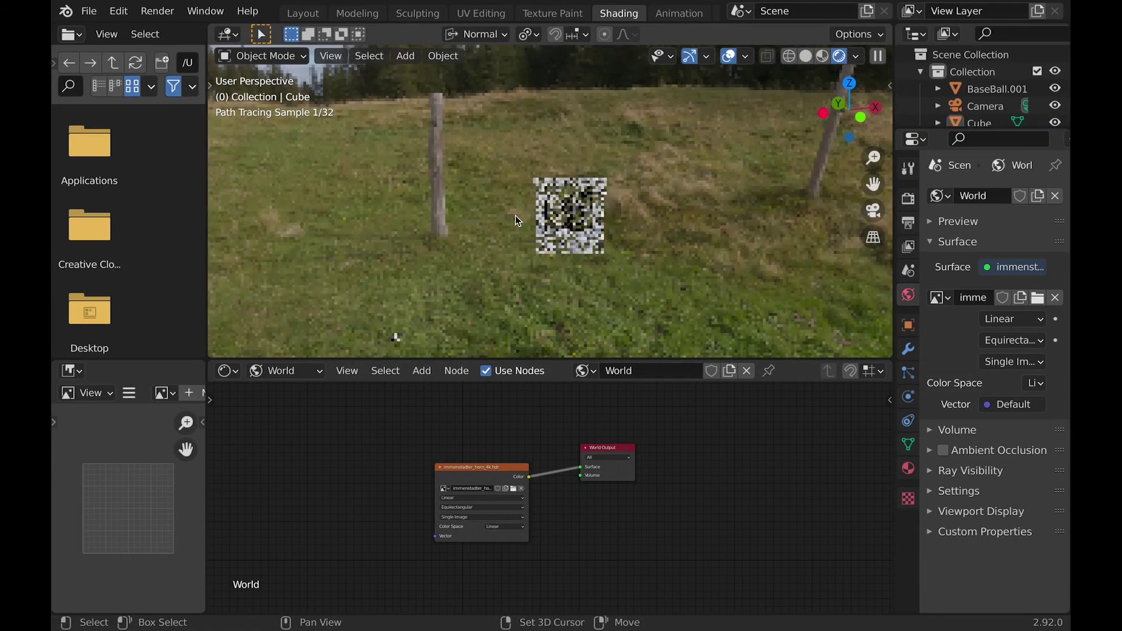
scroll(515, 220, "right", 6, "shift")
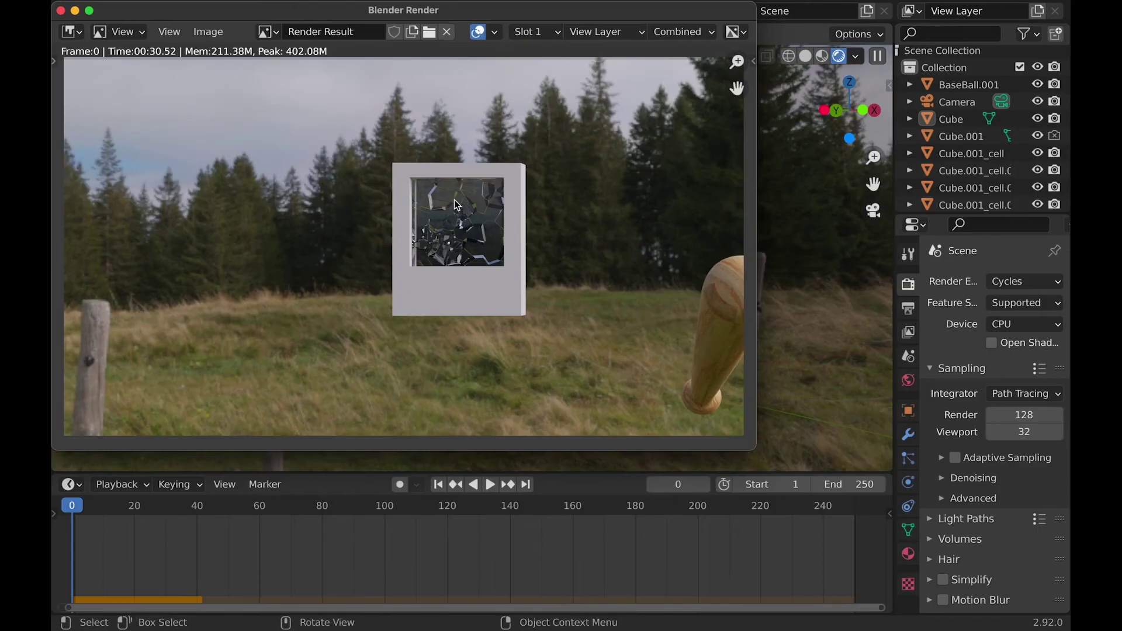
- Zoom in and out of the render to inspect the cracked glass shards
scroll(454, 201, "up", 5)
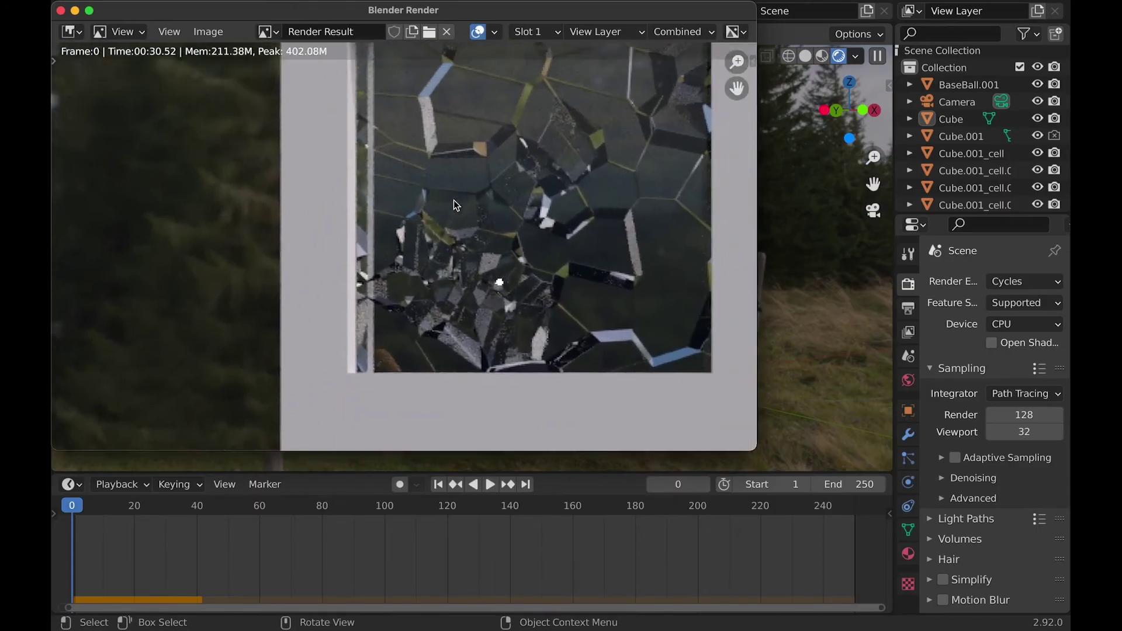
scroll(453, 200, "up", 3)
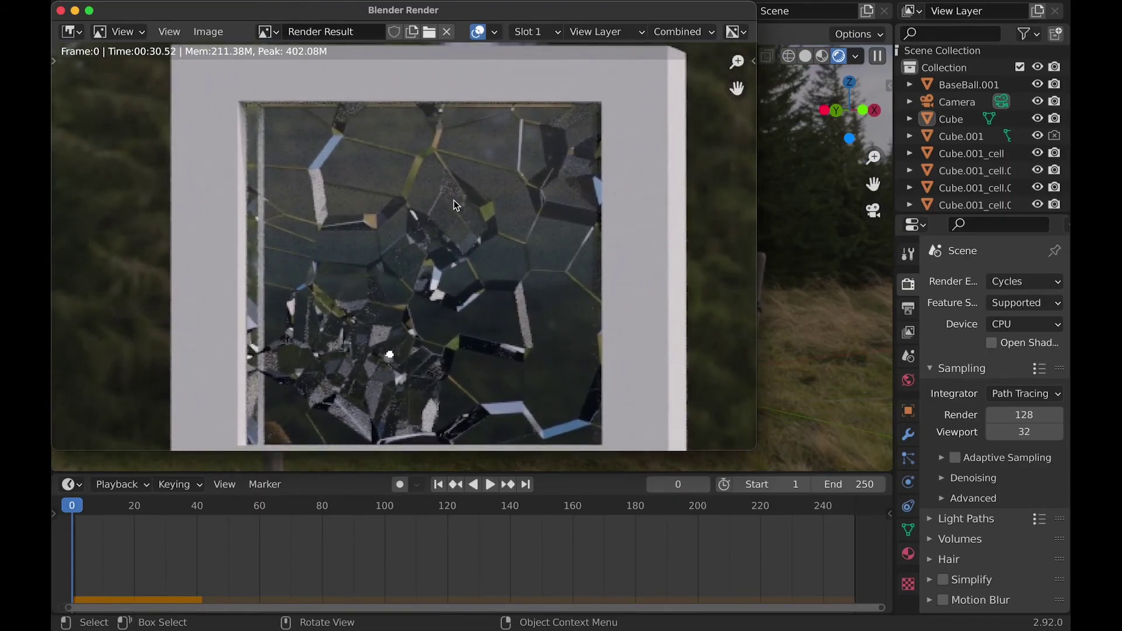
scroll(453, 200, "down", 5)
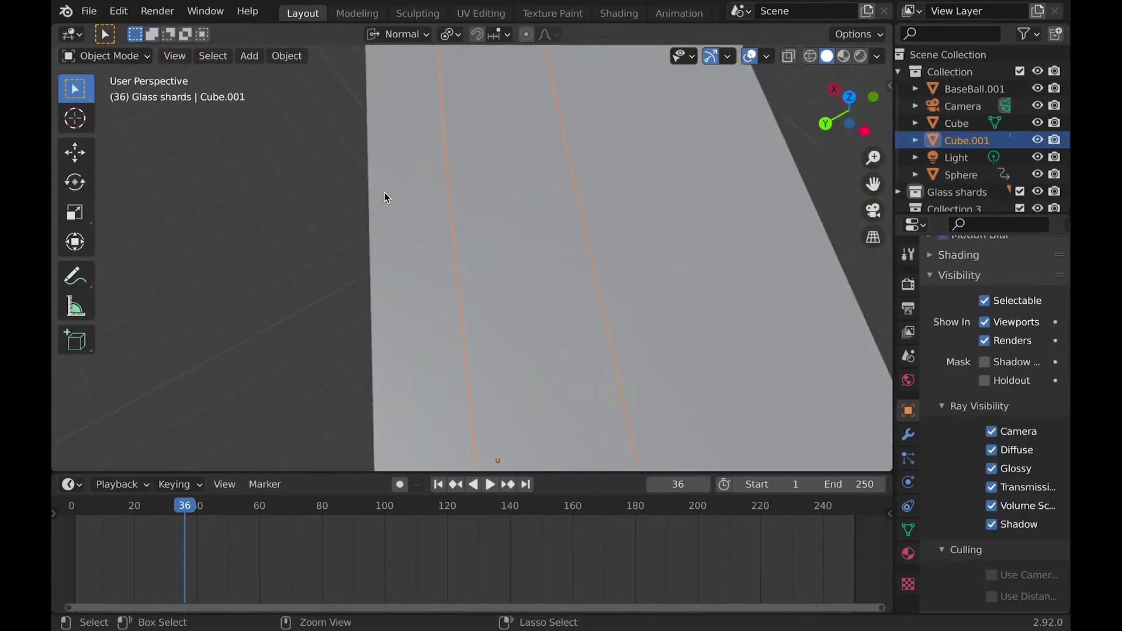
scroll(384, 192, "down", 5)
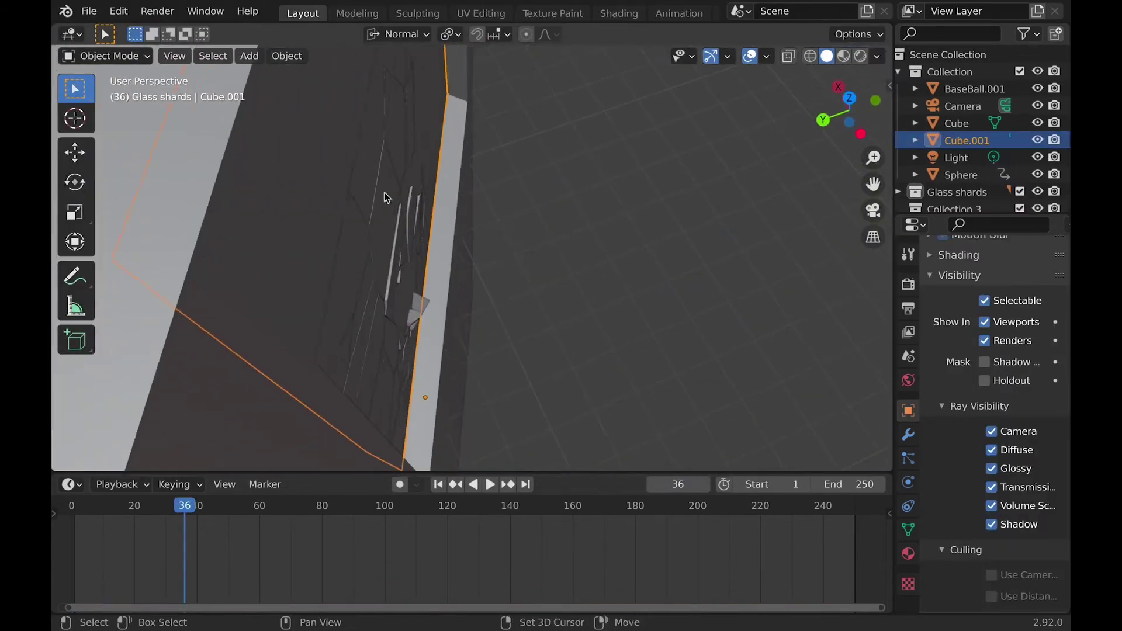
- Keyframe Cube.001 visible at frame 35 and hidden in viewports and renders at 36
left_click(658, 490)
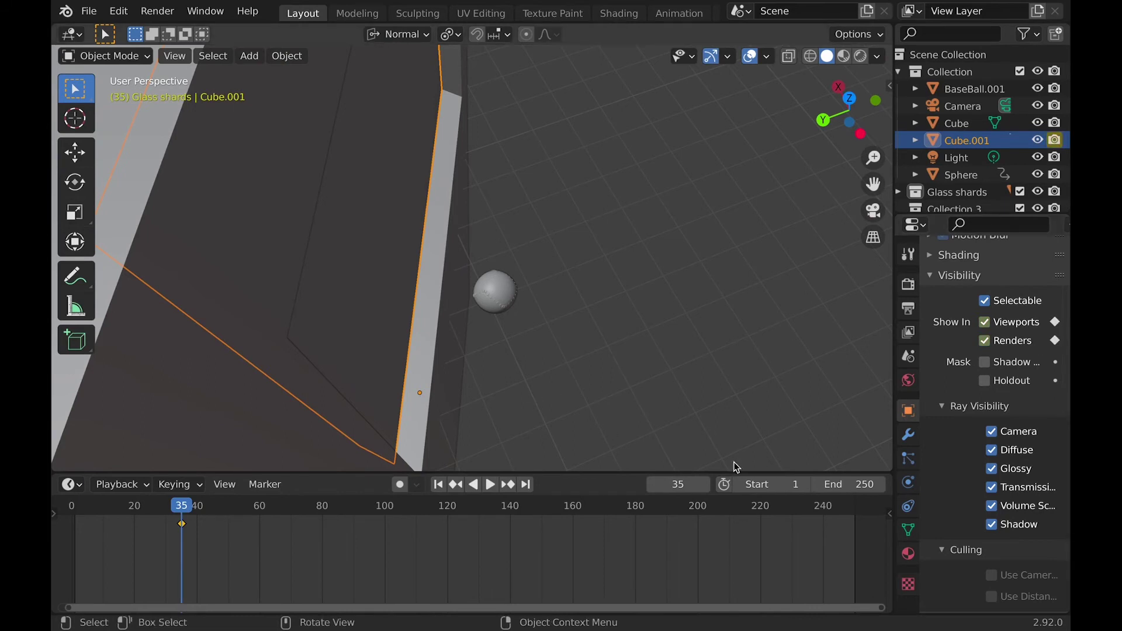
left_click(705, 488)
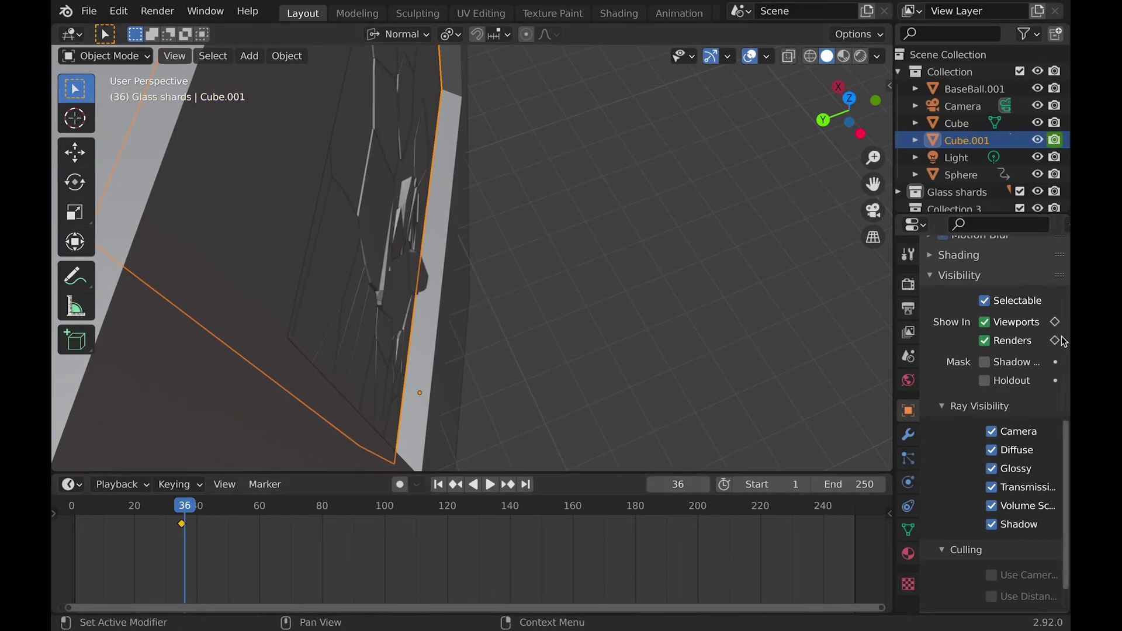
left_click_drag(989, 325, 989, 337)
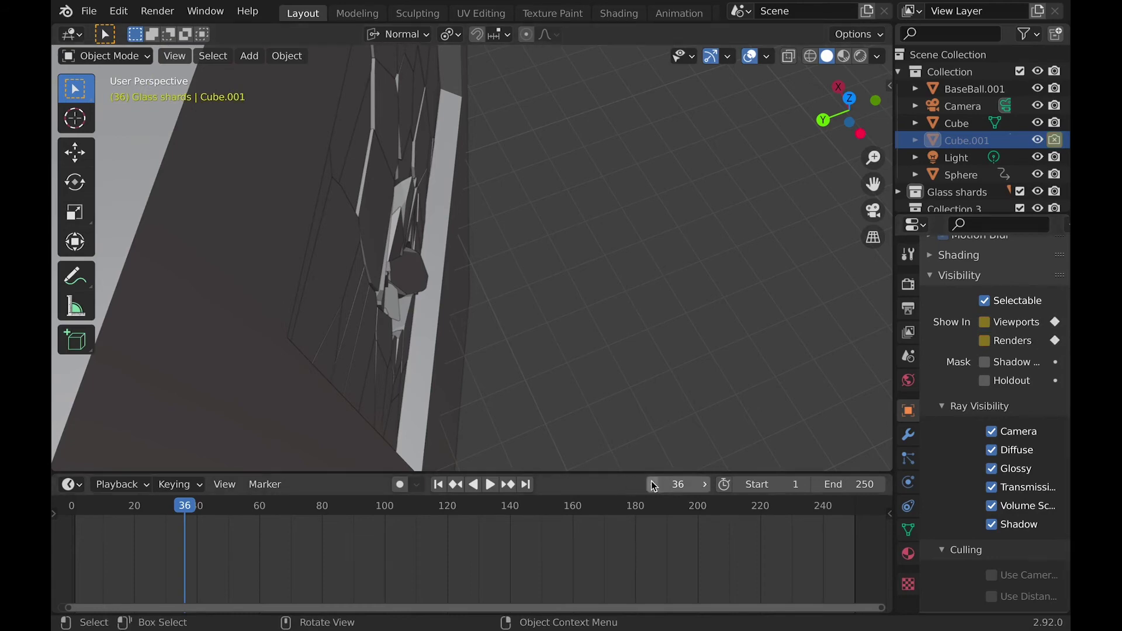
- Jump to frame 0 and play the animation to watch the shards burst
double_click(677, 484)
type("0")
key("Return")
middle_click_drag(650, 247, 649, 248)
key("space")
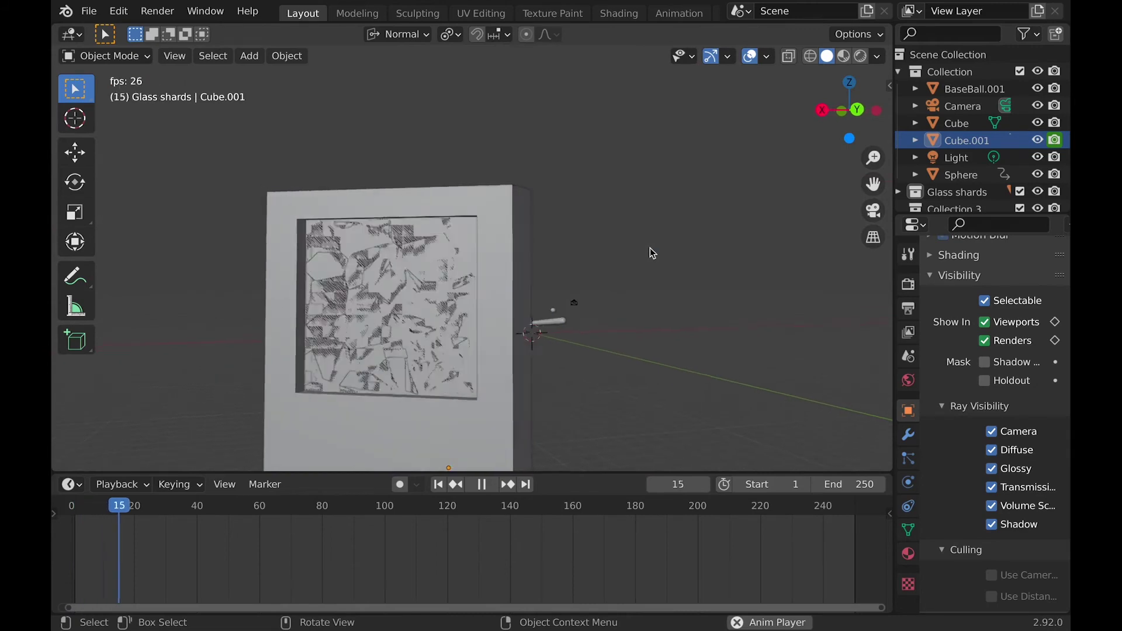
key("space")
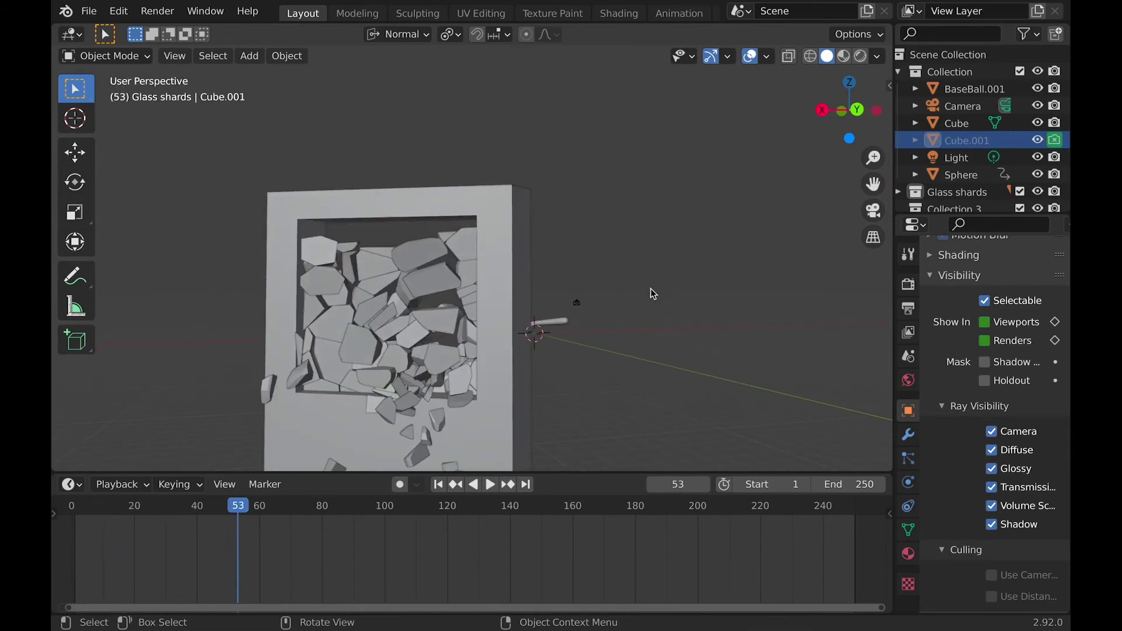
- Add a cube-shaped empty to the scene
key("shift+a")
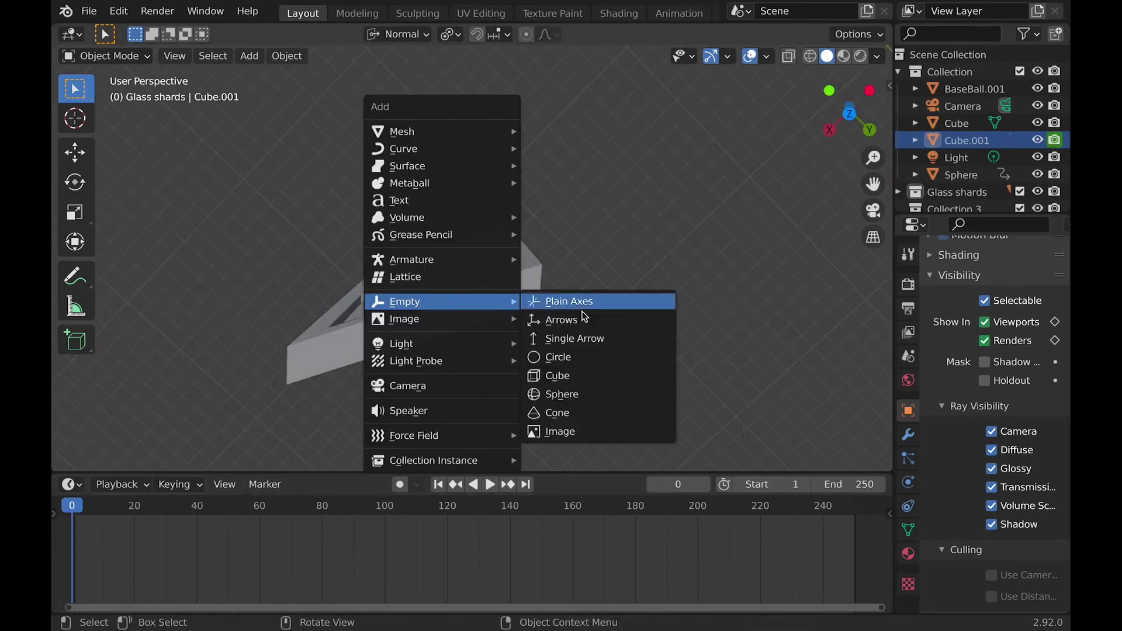
left_click(566, 376)
middle_click_drag(546, 222, 546, 215, "ctrl")
- Raise the cube empty 3.5702 m along Z so it sits above the glass frame
key("g")
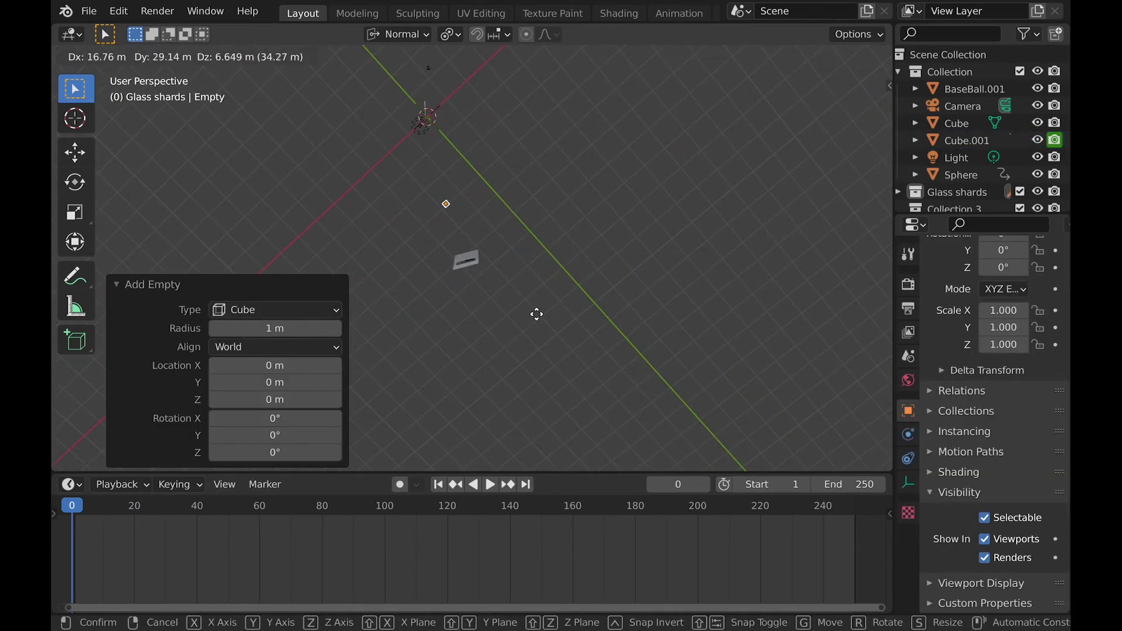
left_click(559, 359)
middle_click_drag(559, 363, 561, 364, "ctrl")
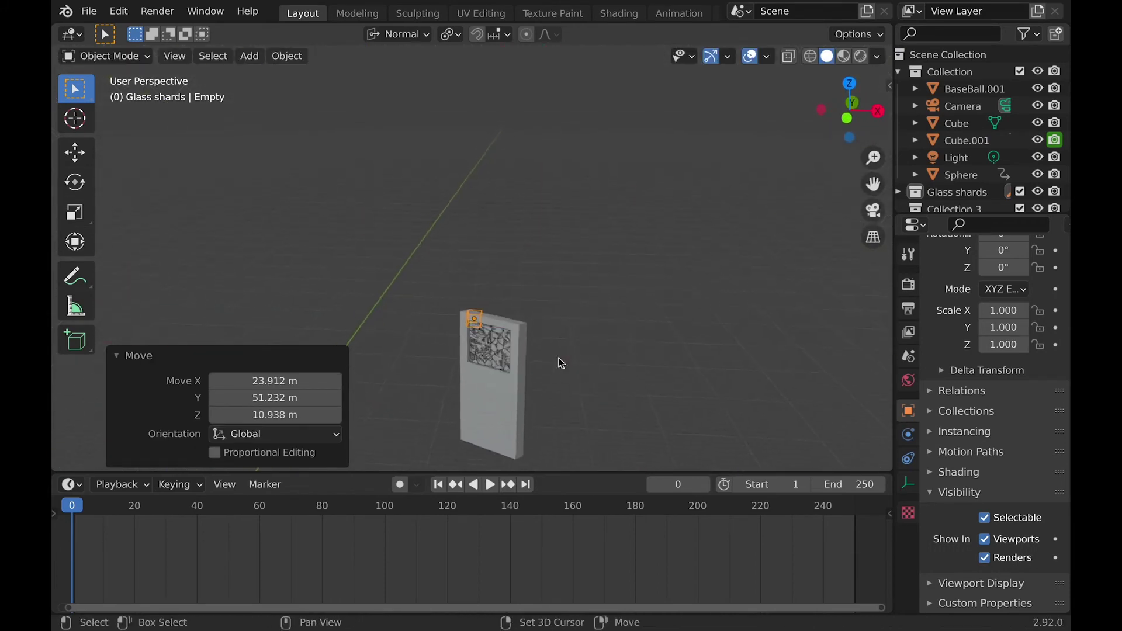
key("g")
key("z")
key("z")
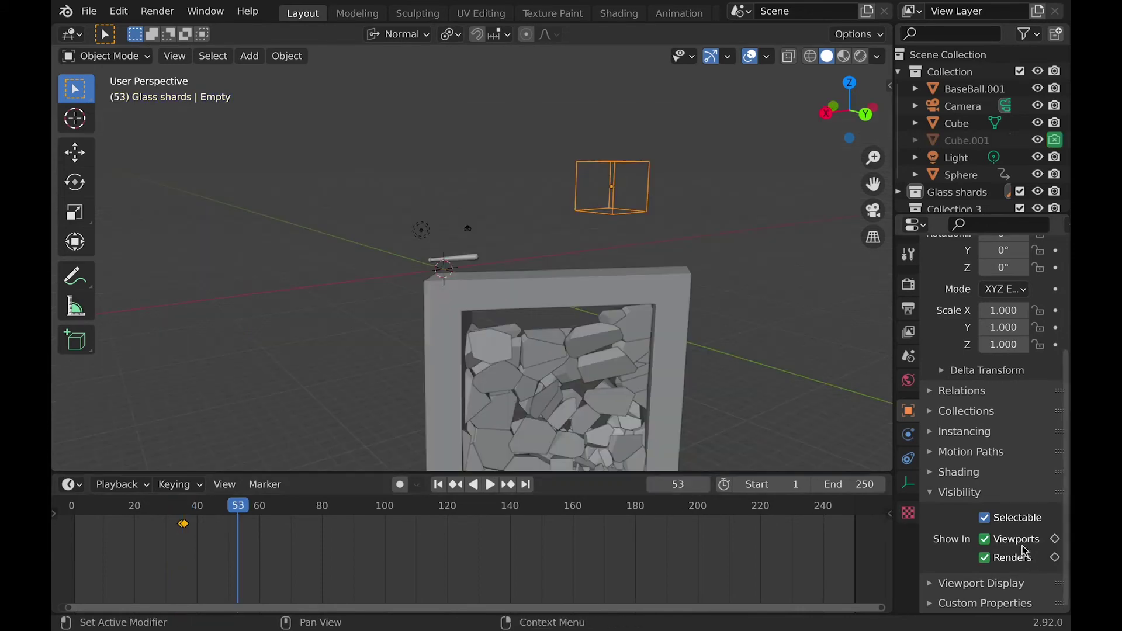
- Drive shard Cube.001_cell.017's viewport and render visibility from the empty's viewport visibility
right_click(1023, 544)
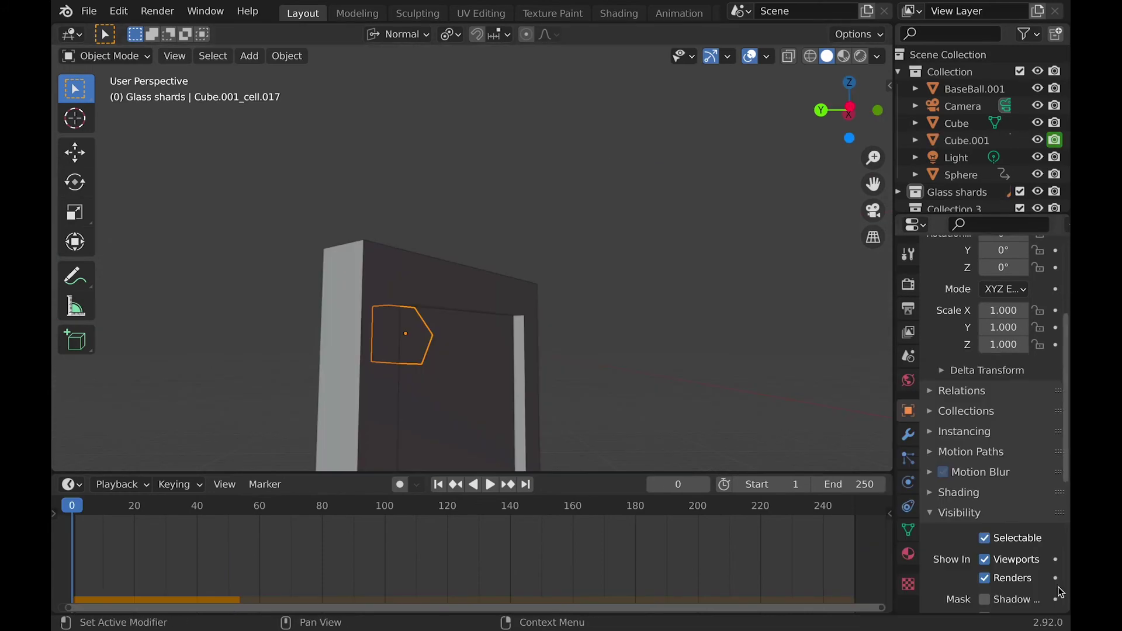
right_click(1023, 567)
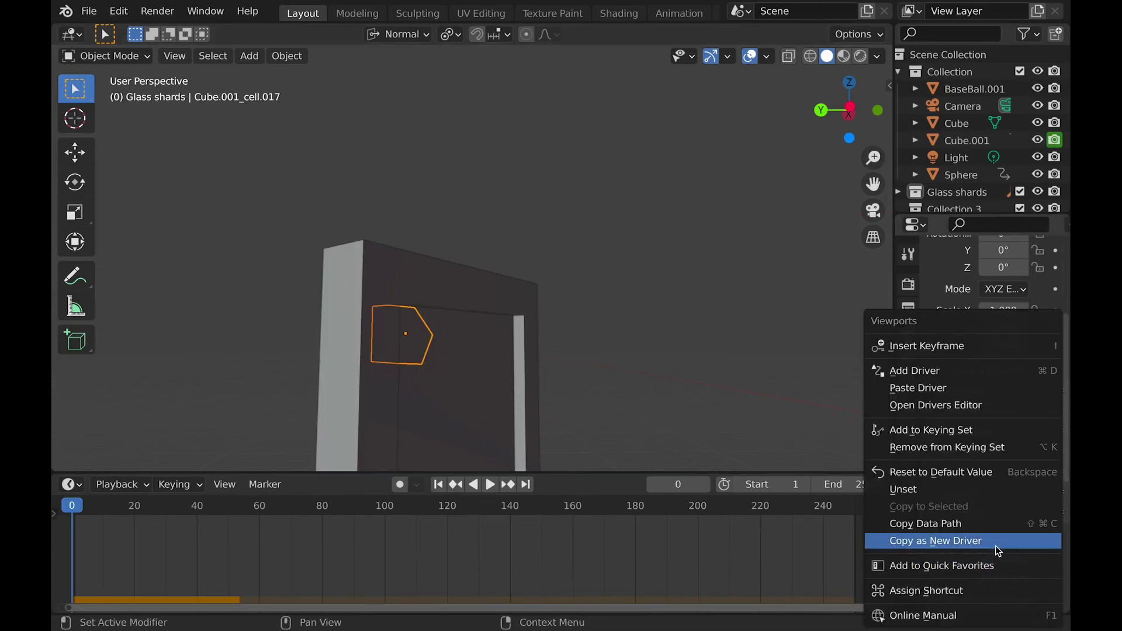
left_click(946, 389)
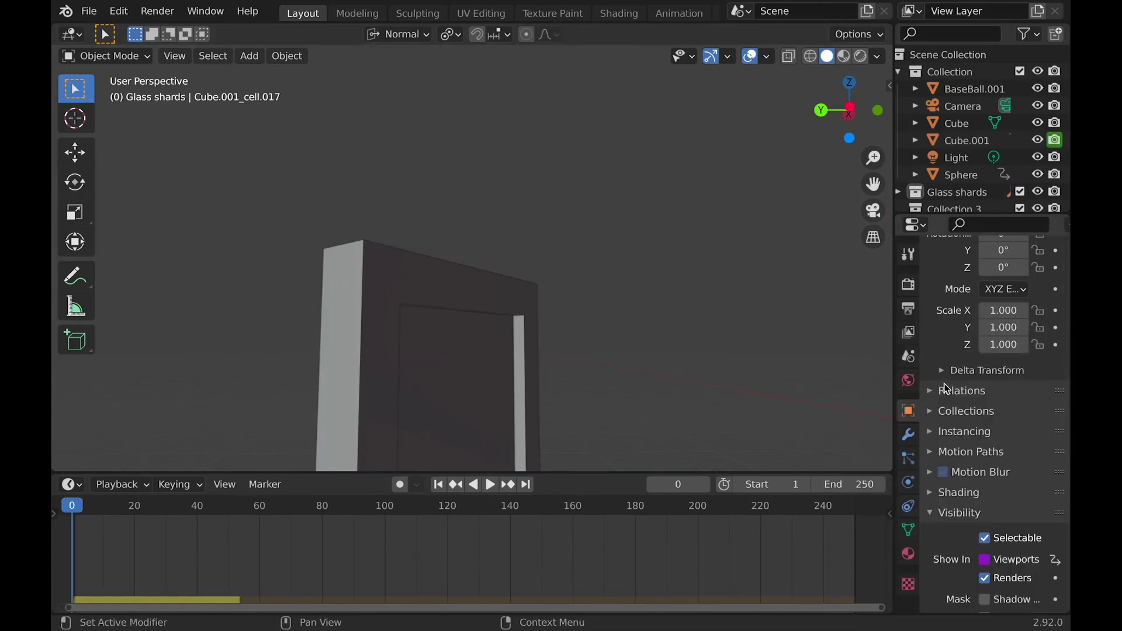
right_click(1016, 579)
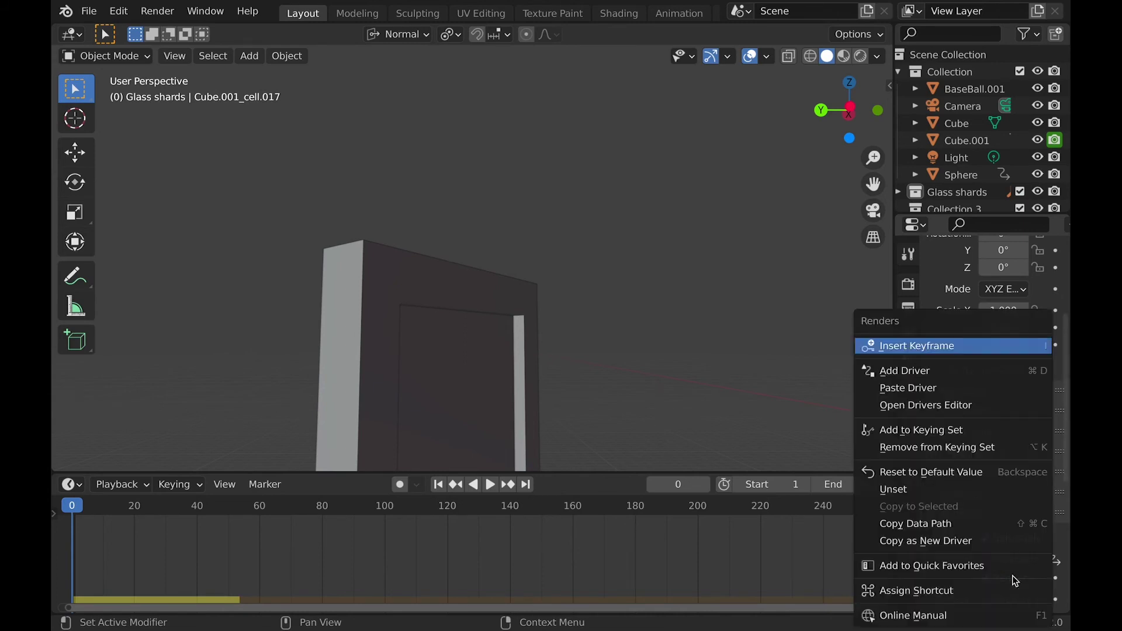
left_click(933, 391)
- Expand the Glass shards collection, frame shard cell.017, and select all the shards
scroll(1005, 564, "down", 2)
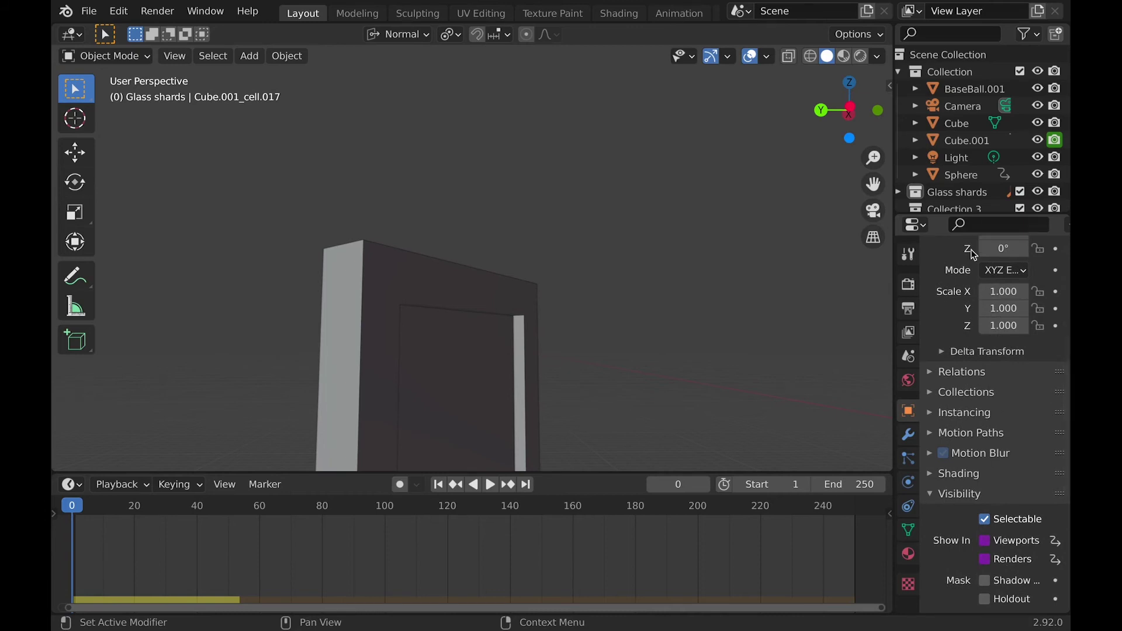
scroll(949, 103, "down", 1)
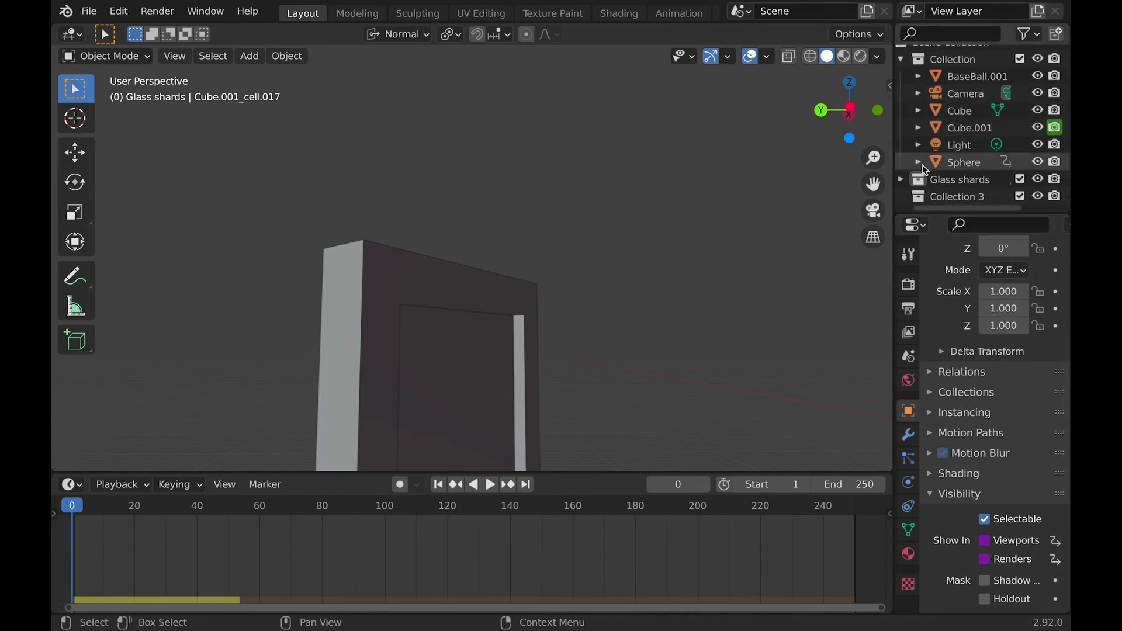
left_click(903, 179)
scroll(958, 168, "down", 10)
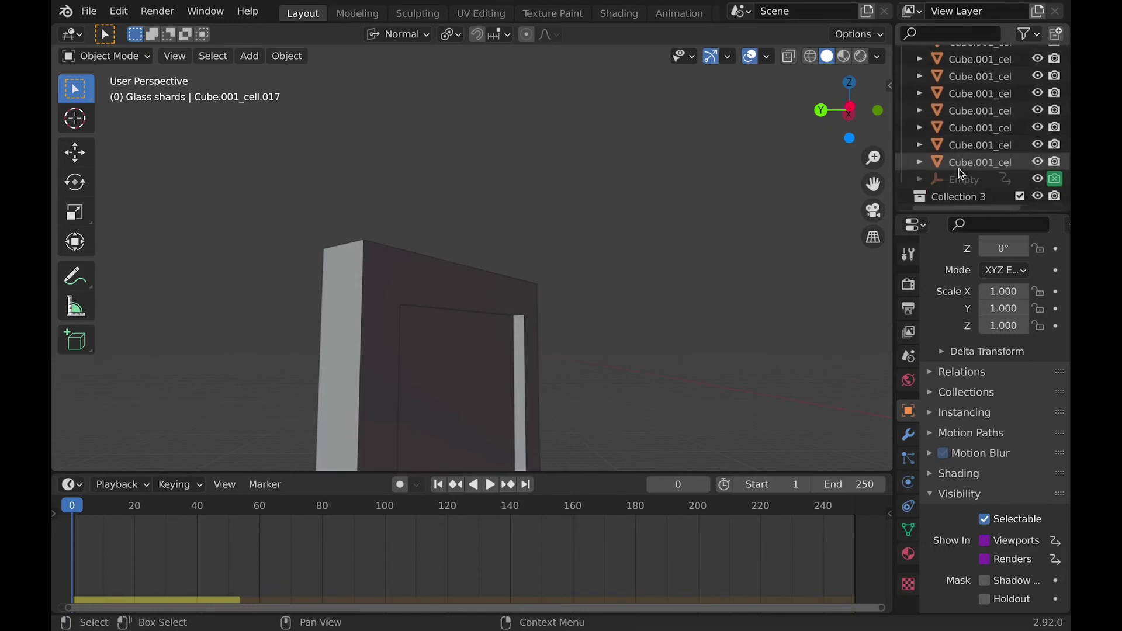
scroll(958, 168, "up", 15)
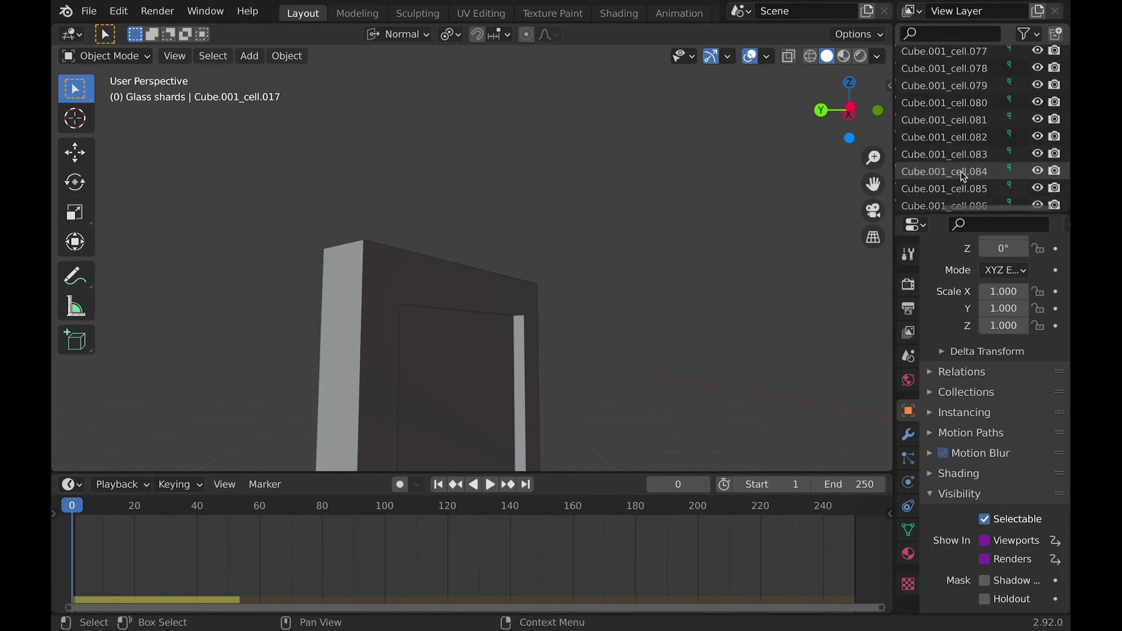
key("KP_Decimal")
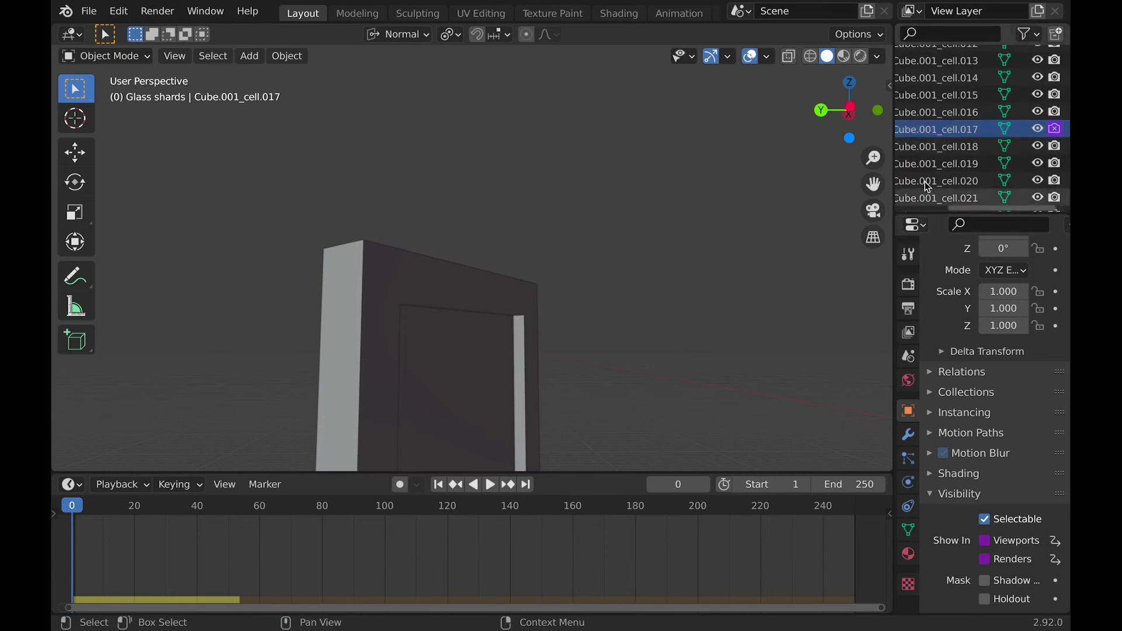
key("a")
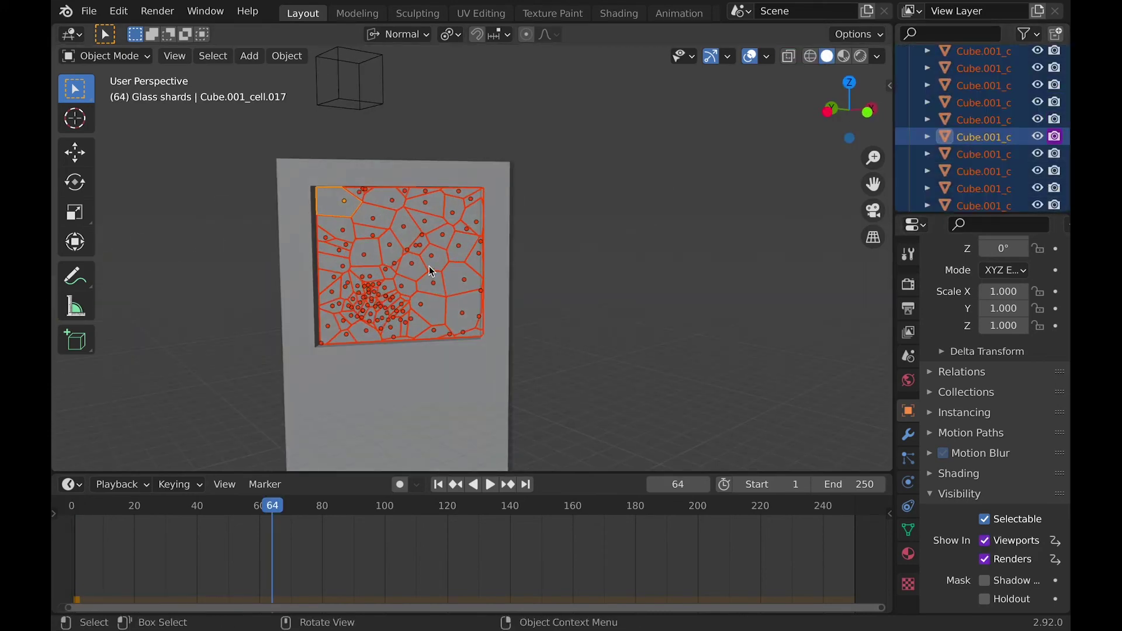
- Link the active shard's animation data to all glass shards with Ctrl+L, then deselect
key("ctrl+l")
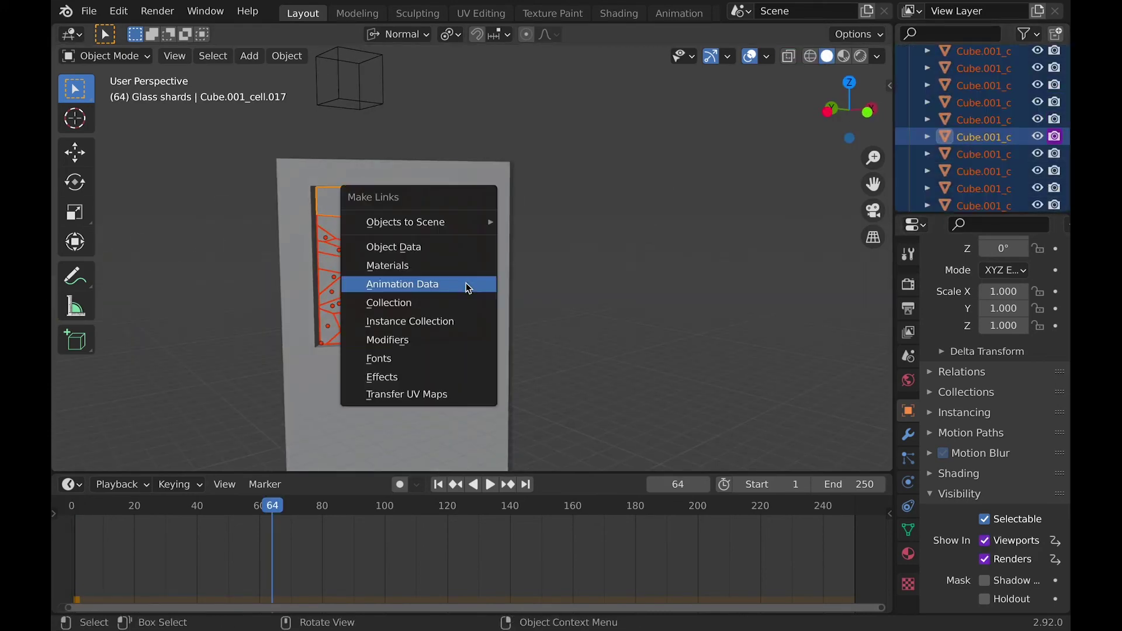
left_click(408, 286)
left_click(580, 316)
- Play the animation from frame 1 to watch the pane shatter and the shards fall
key("shift+Left")
key("space")
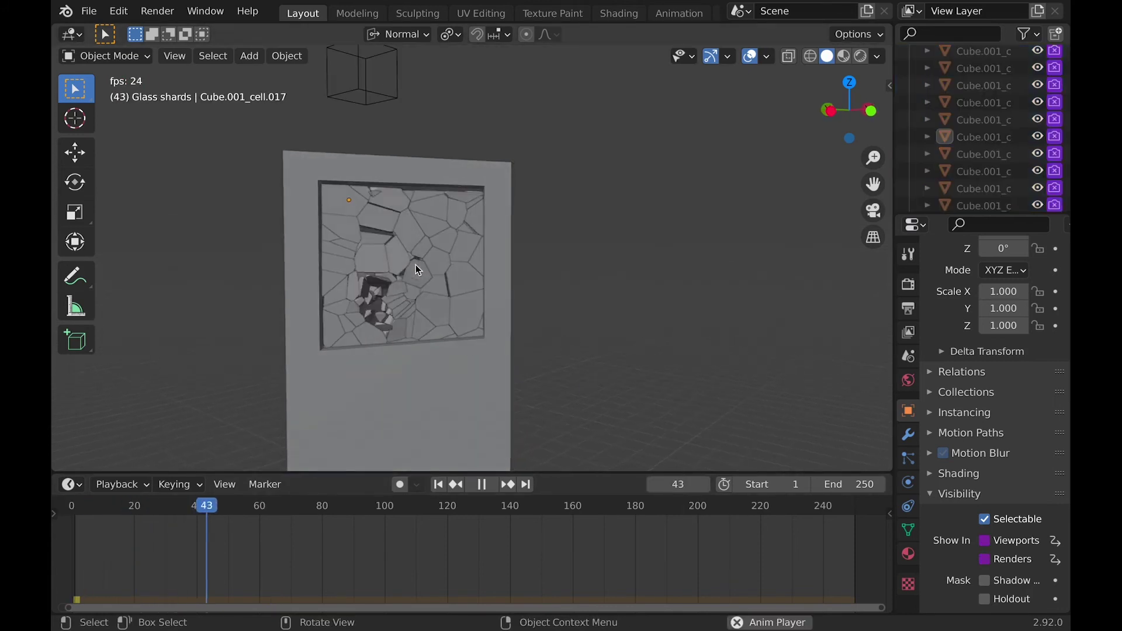
scroll(415, 265, "left", 10)
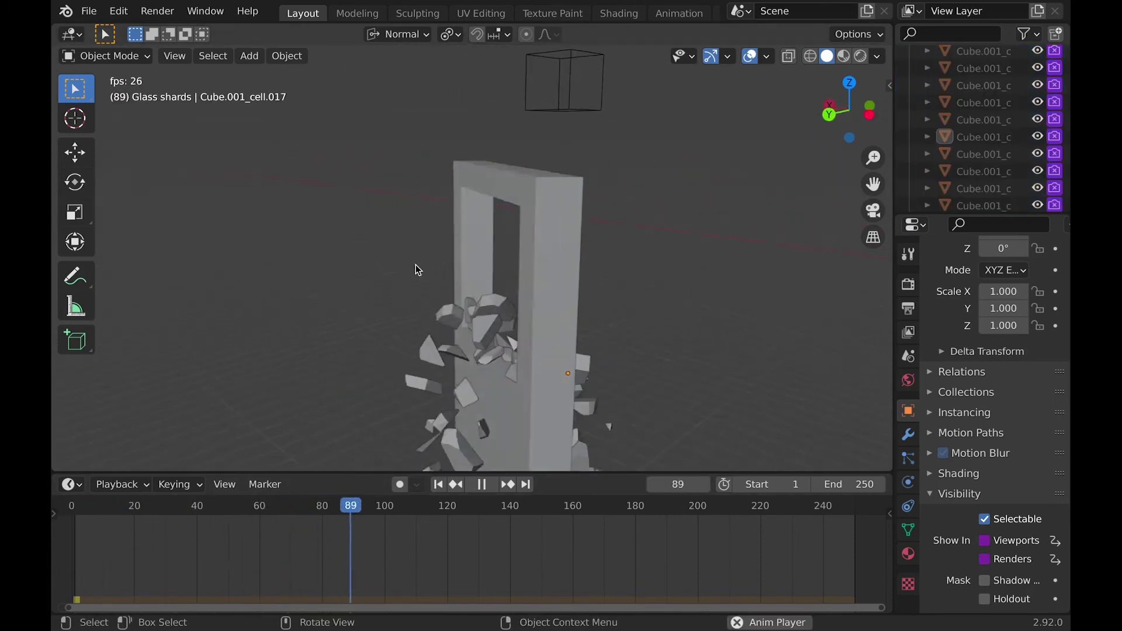
scroll(415, 265, "left", 10)
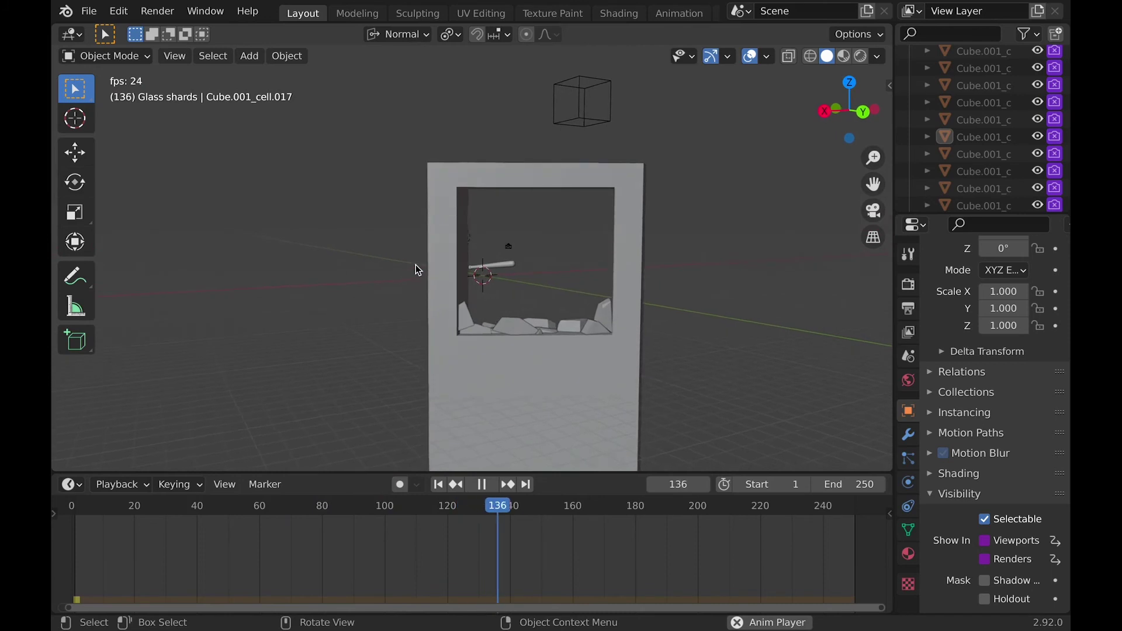
left_click(911, 560)
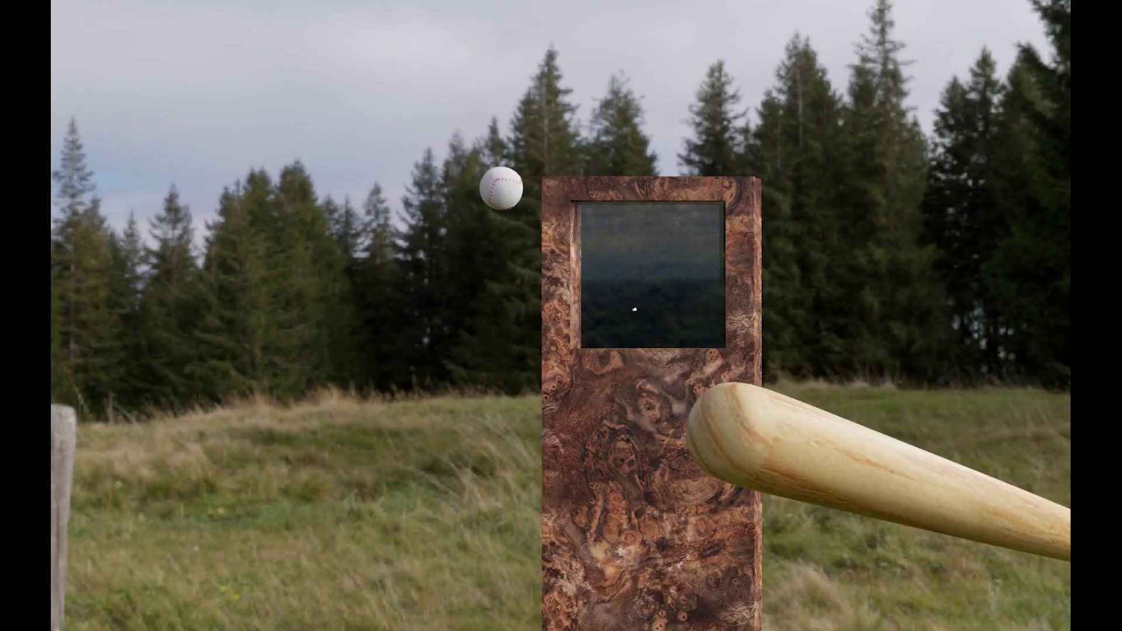